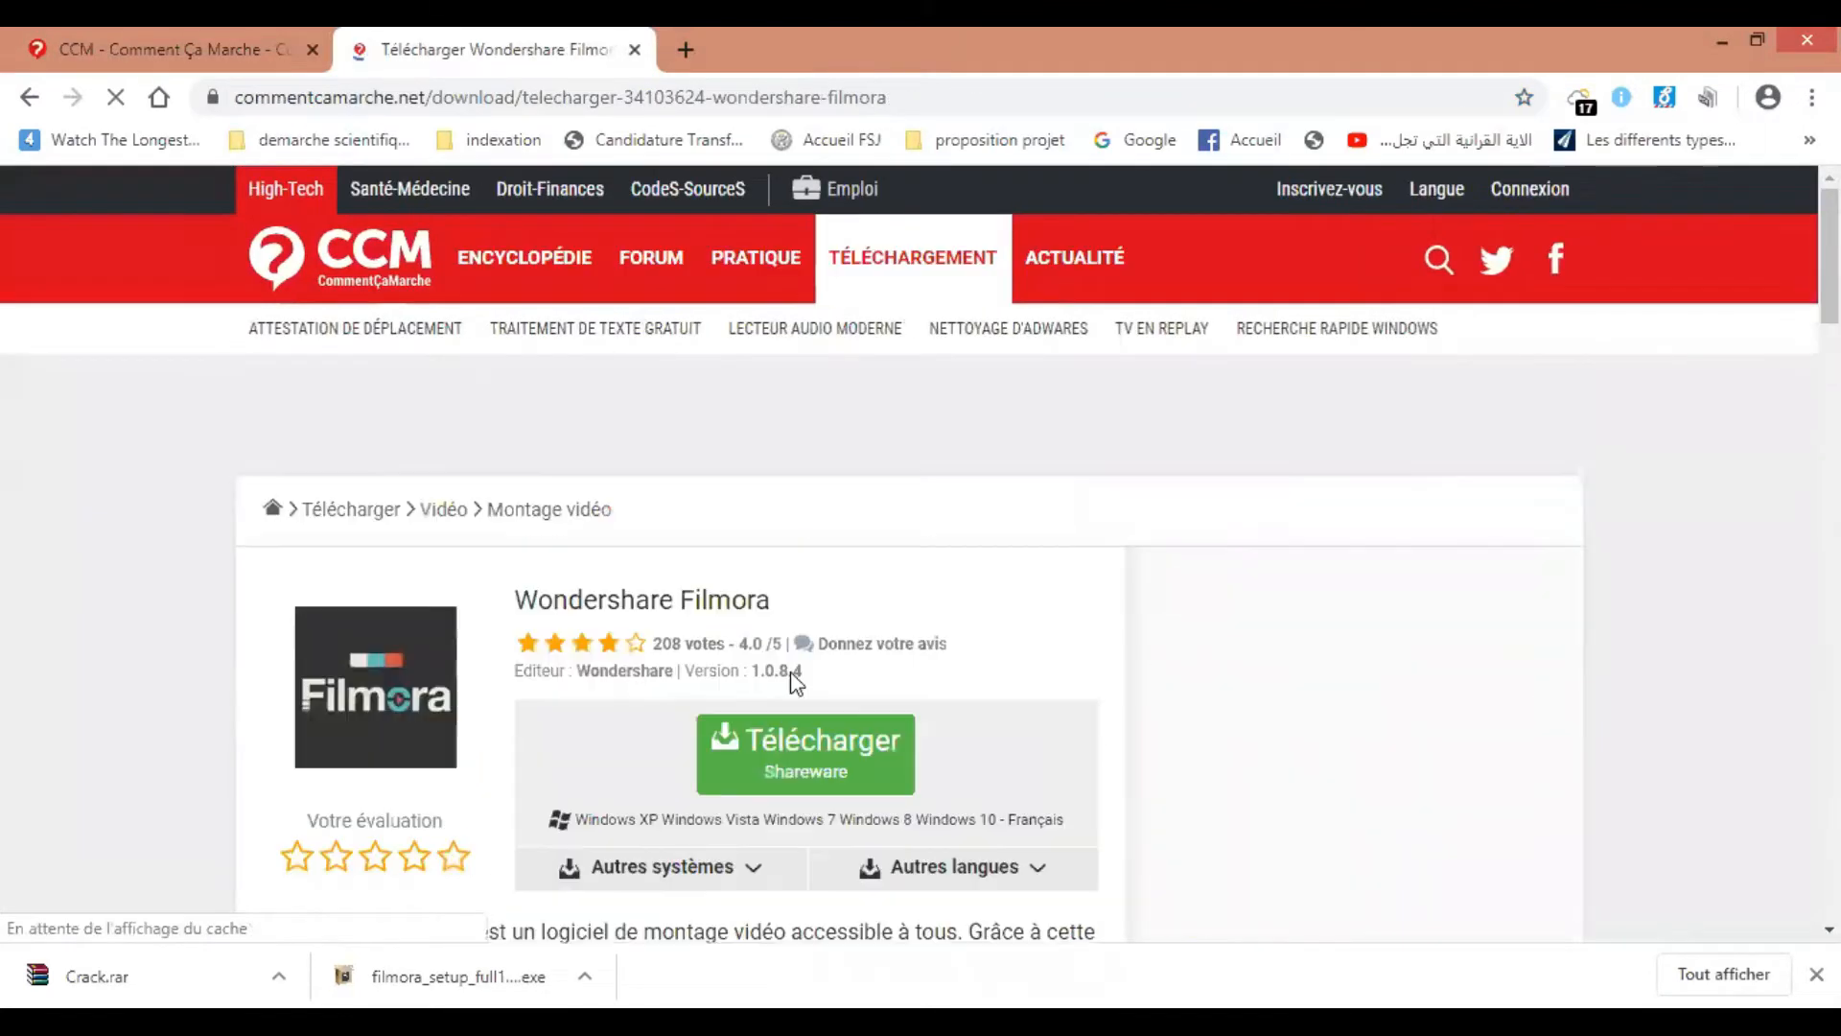
Start the Wondershare Filmora download from the CommentCaMarche download page
{"action": "left_click", "coordinate": [828, 769]}
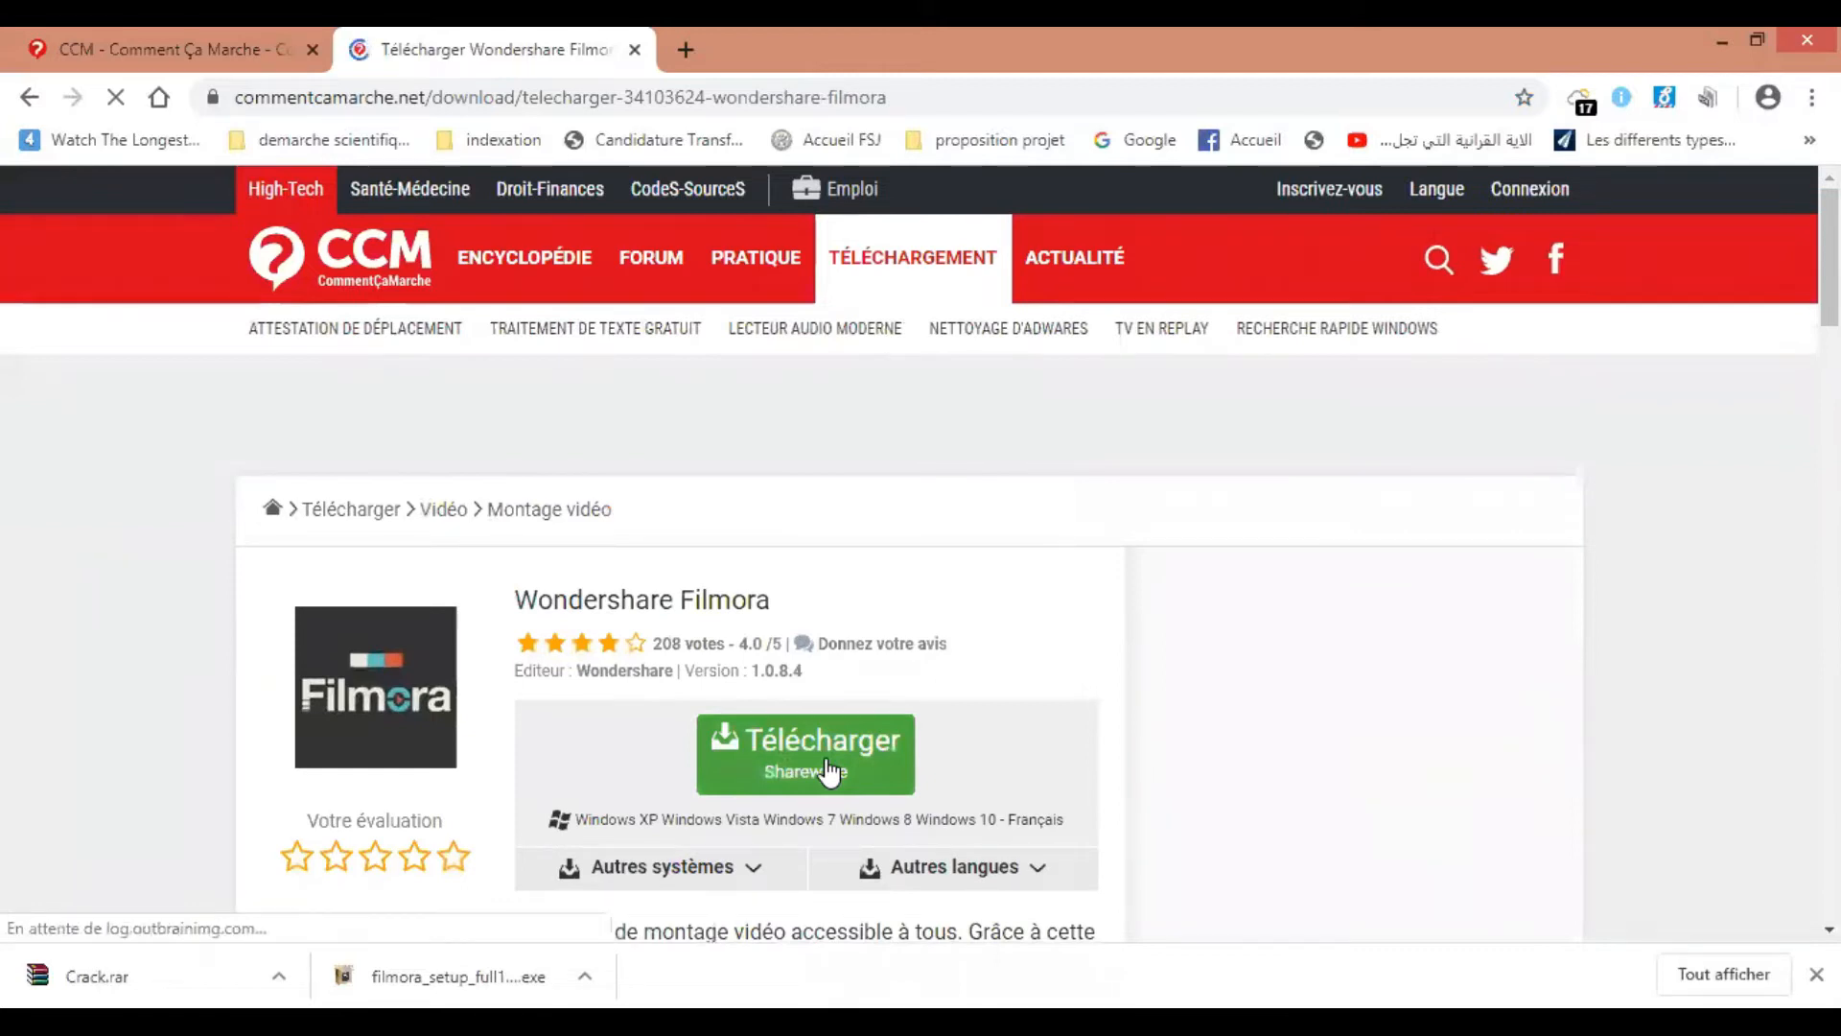
{"action": "mouse_move", "coordinate": [825, 767]}
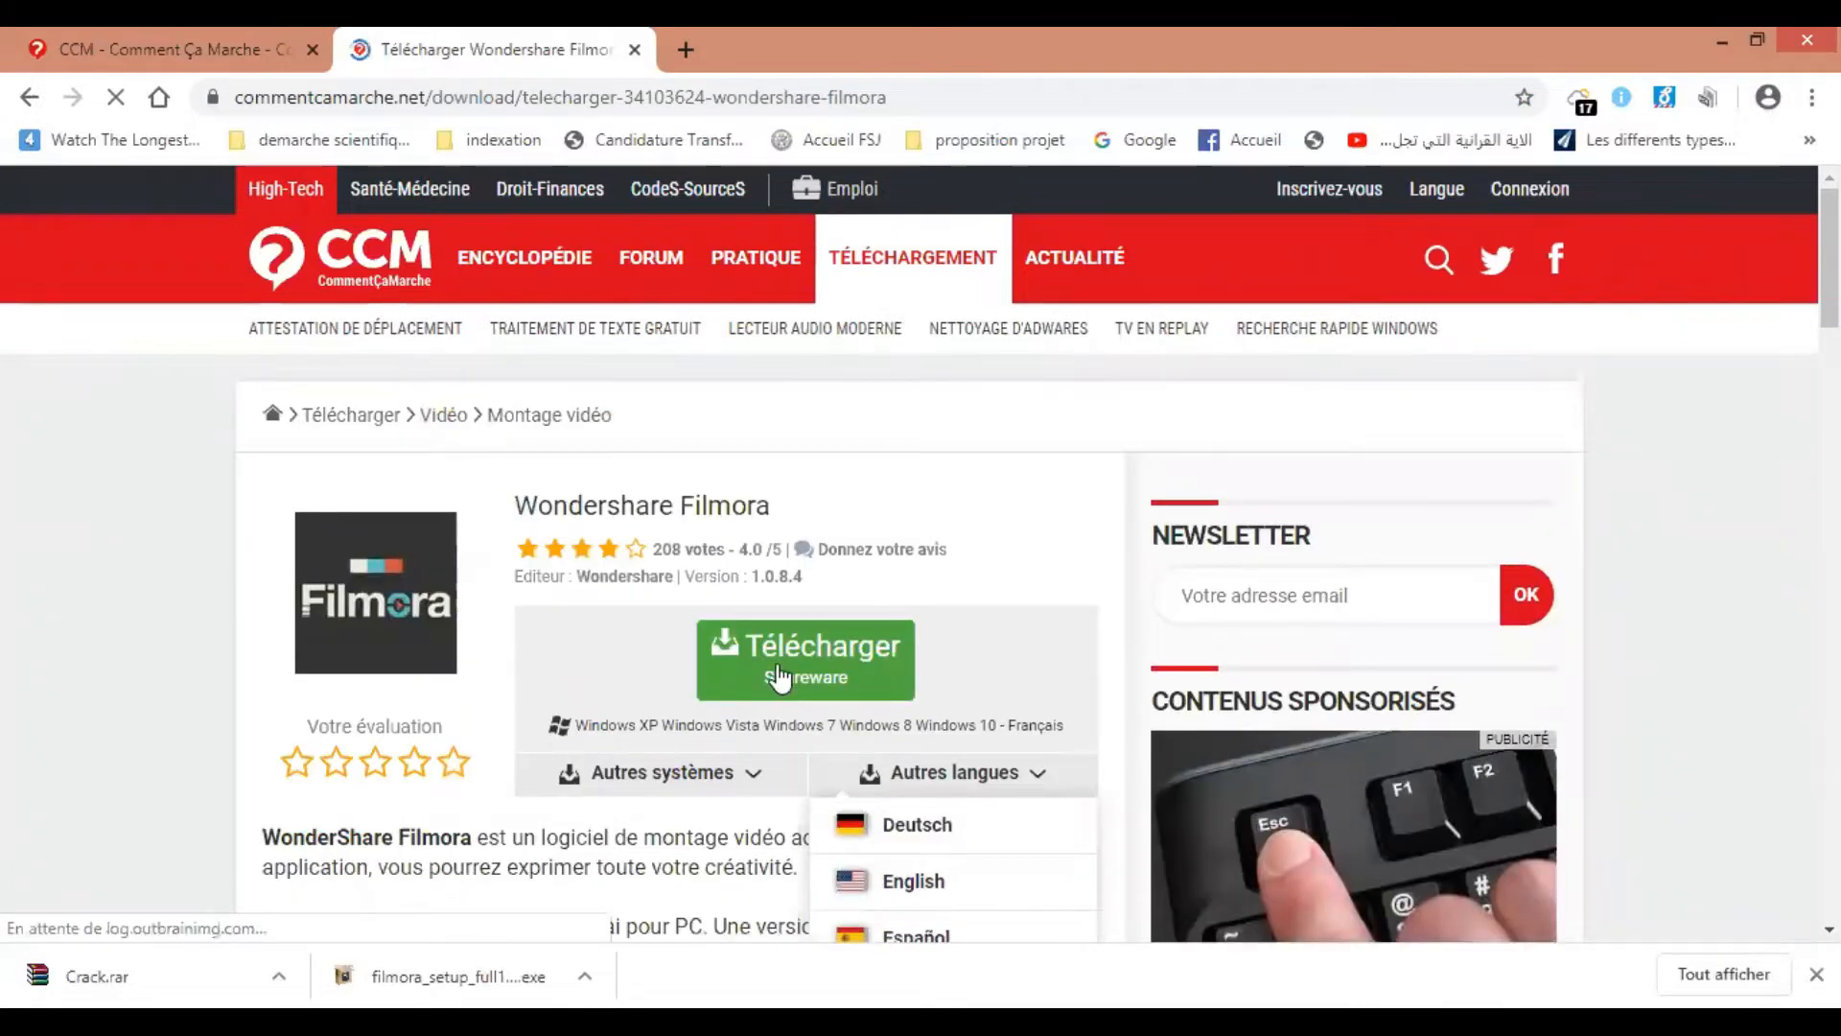
{"action": "left_click", "coordinate": [779, 676]}
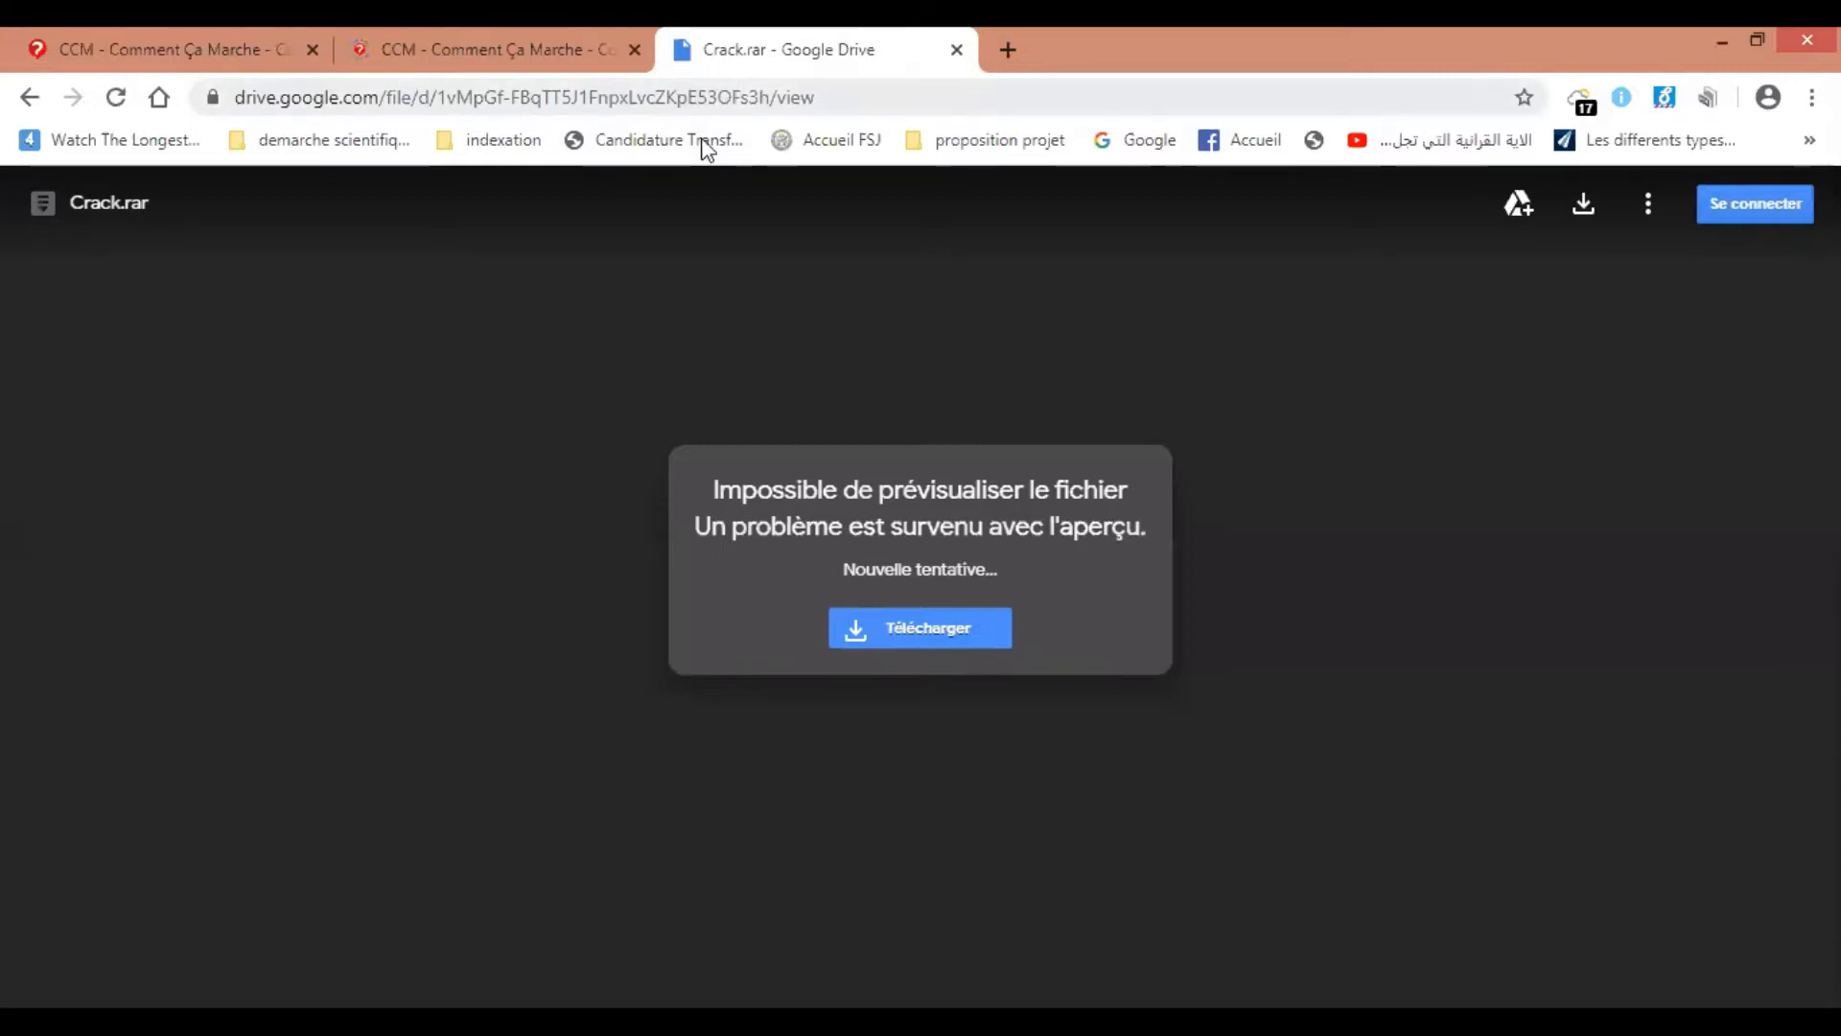
Download Crack.rar from its Google Drive page and show the downloaded file in its folder
{"action": "left_click", "coordinate": [900, 635]}
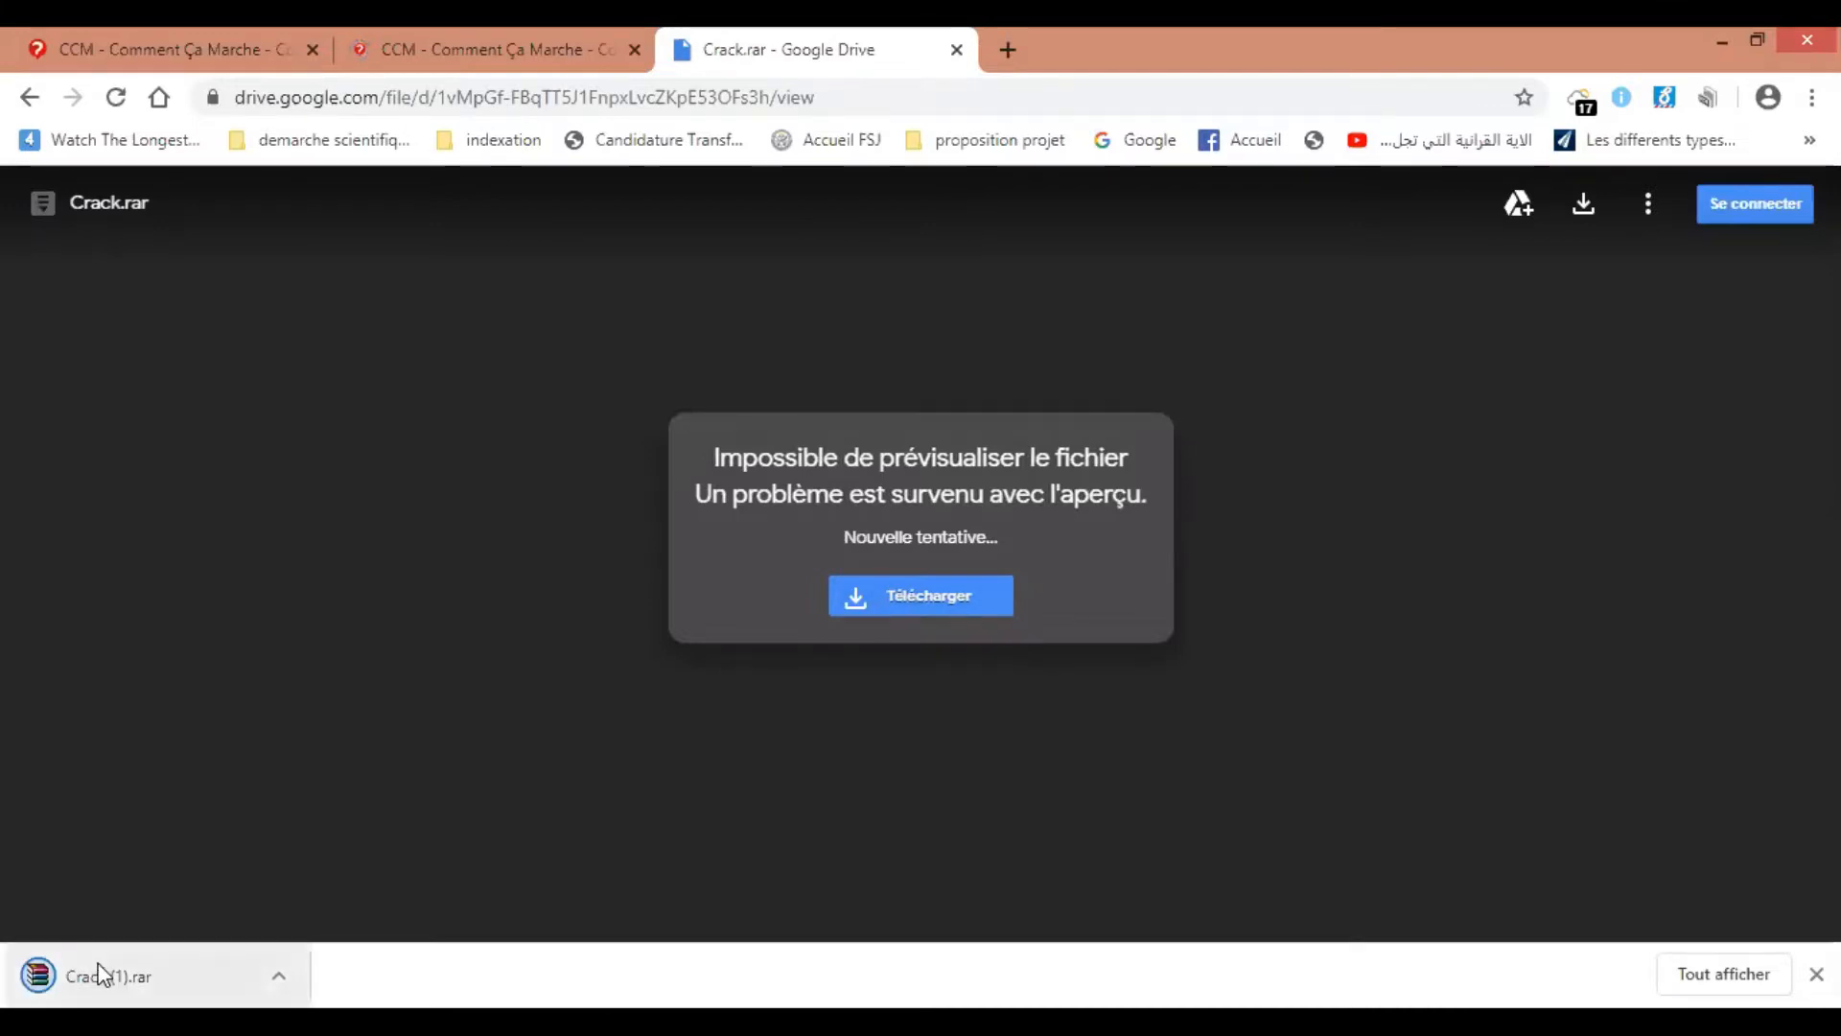
{"action": "right_click", "coordinate": [150, 969]}
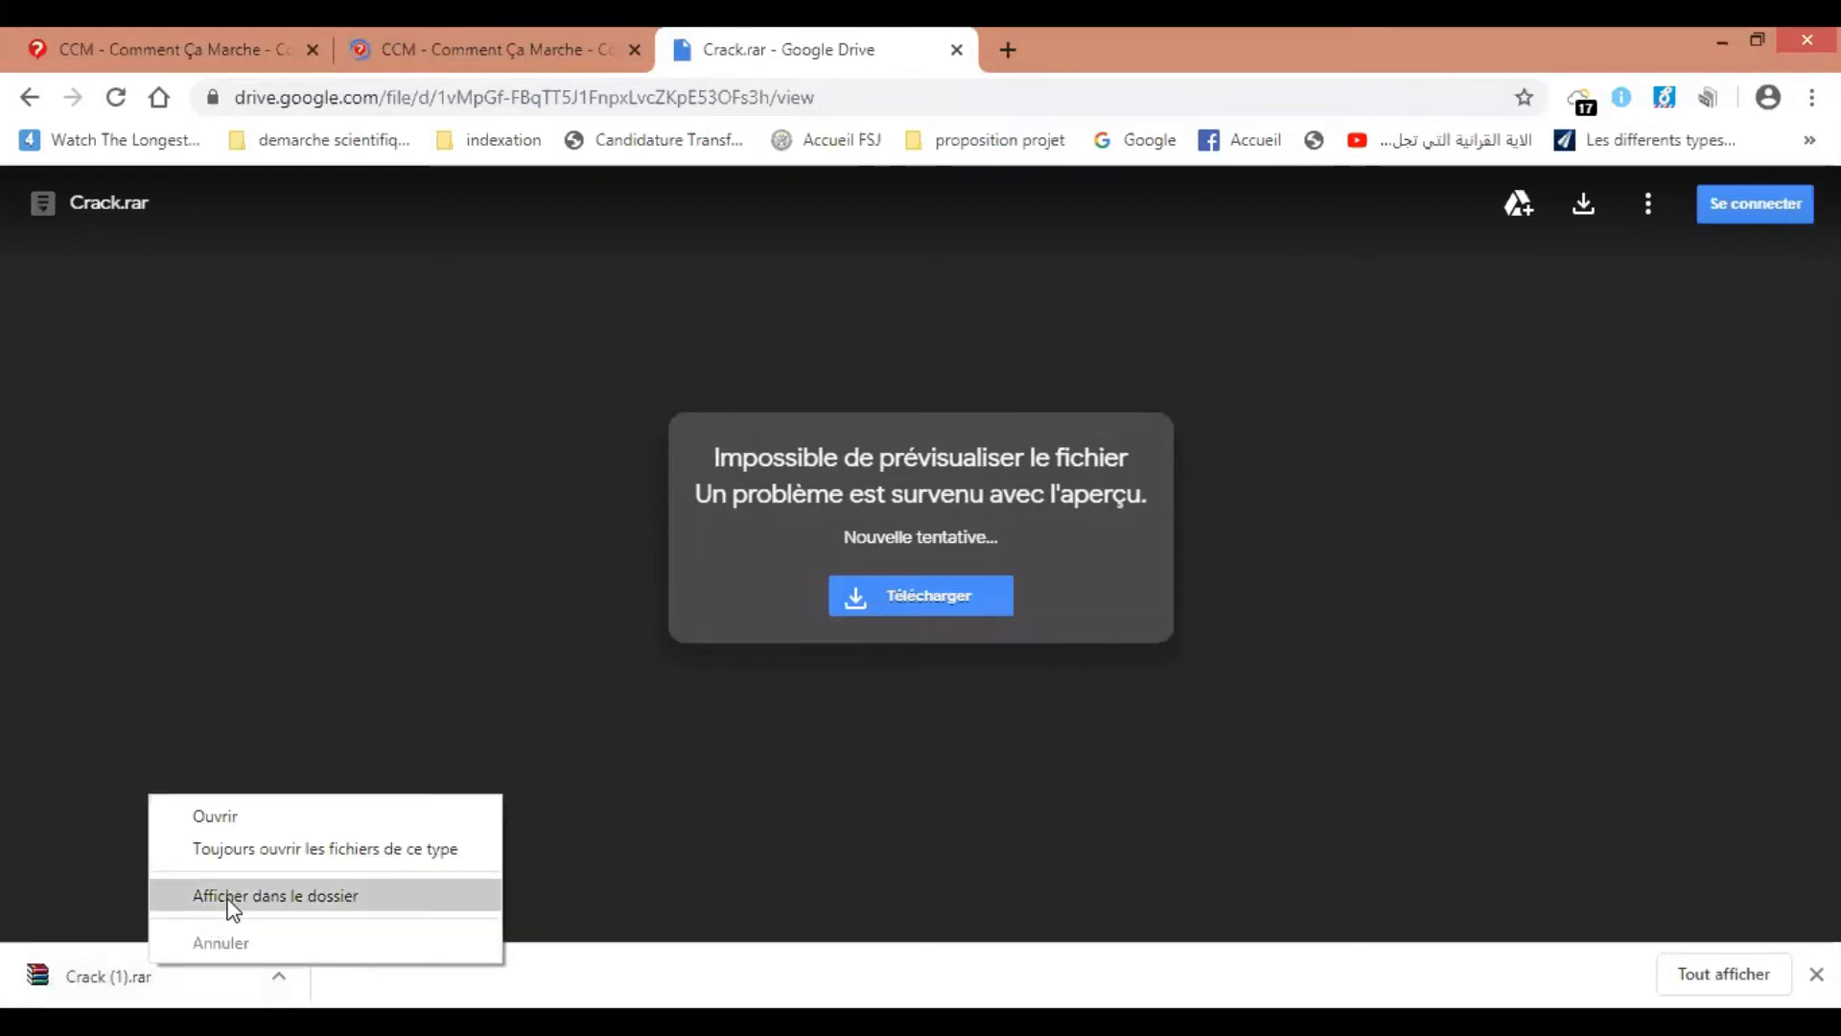
{"action": "left_click", "coordinate": [228, 897]}
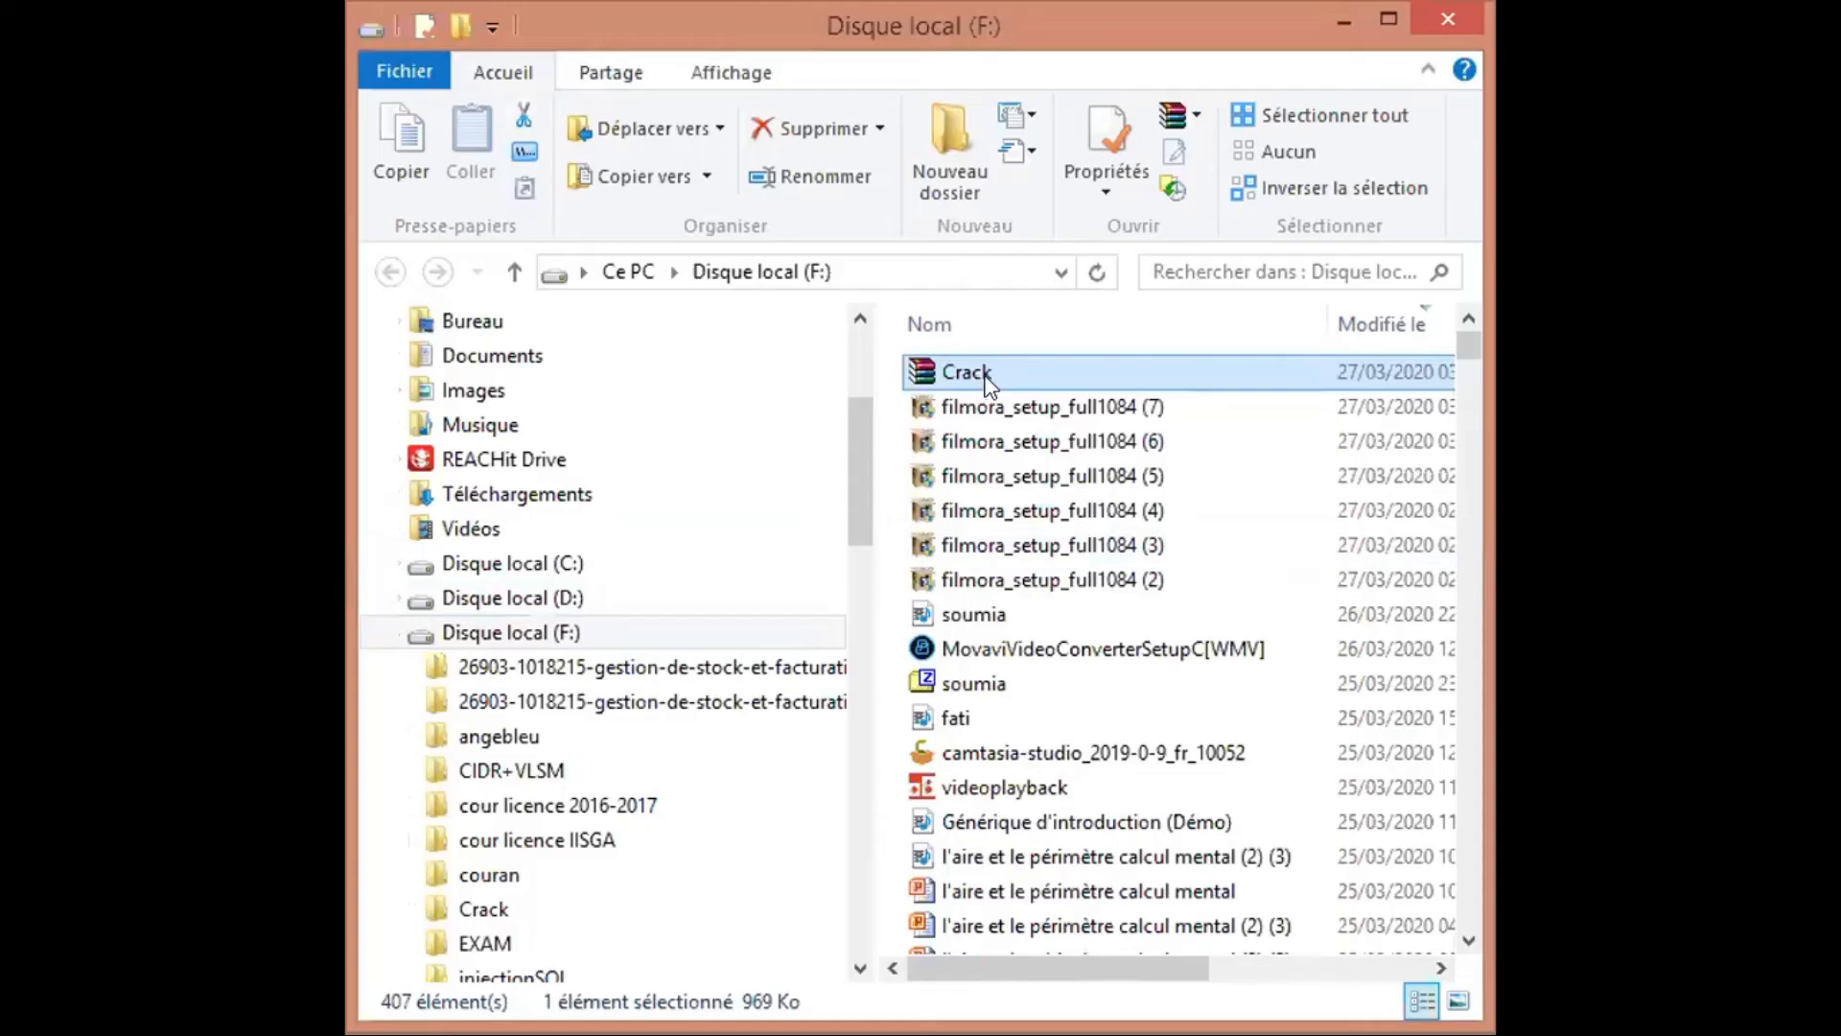
Extract the Crack archive into a new Crack folder on the Desktop
{"action": "right_click", "coordinate": [975, 372]}
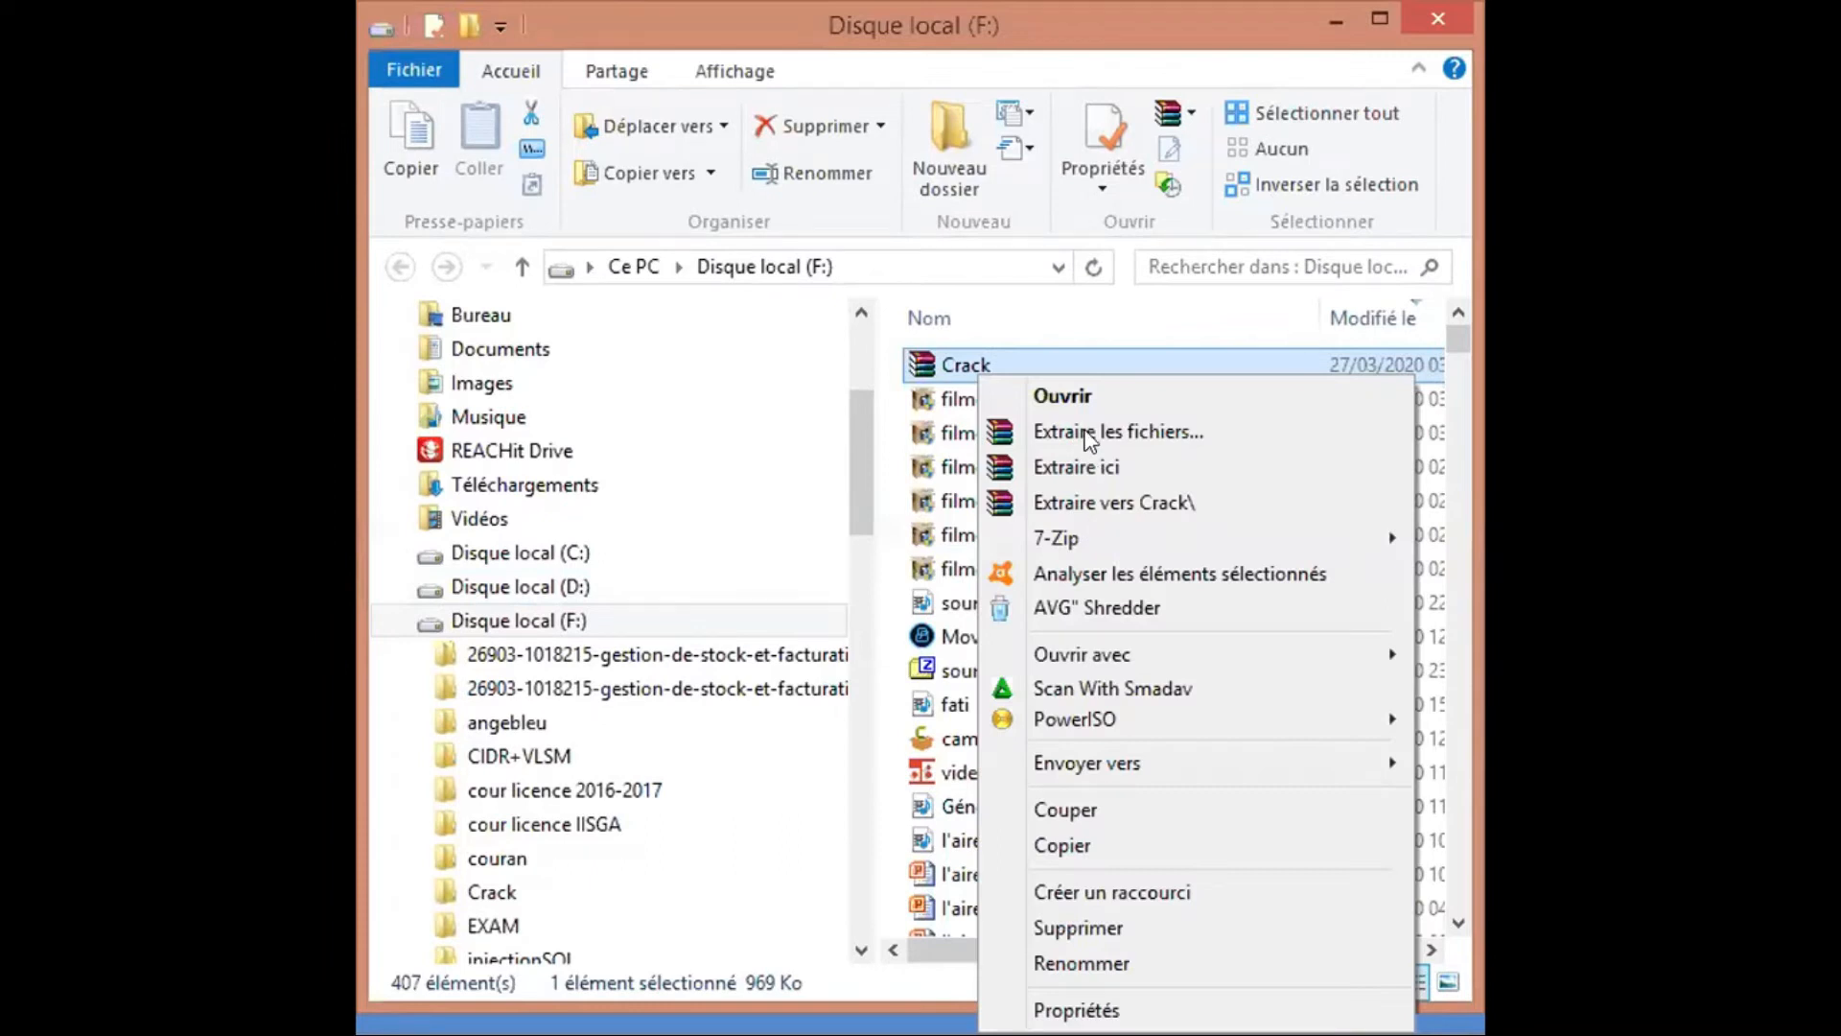
{"action": "left_click", "coordinate": [1089, 434]}
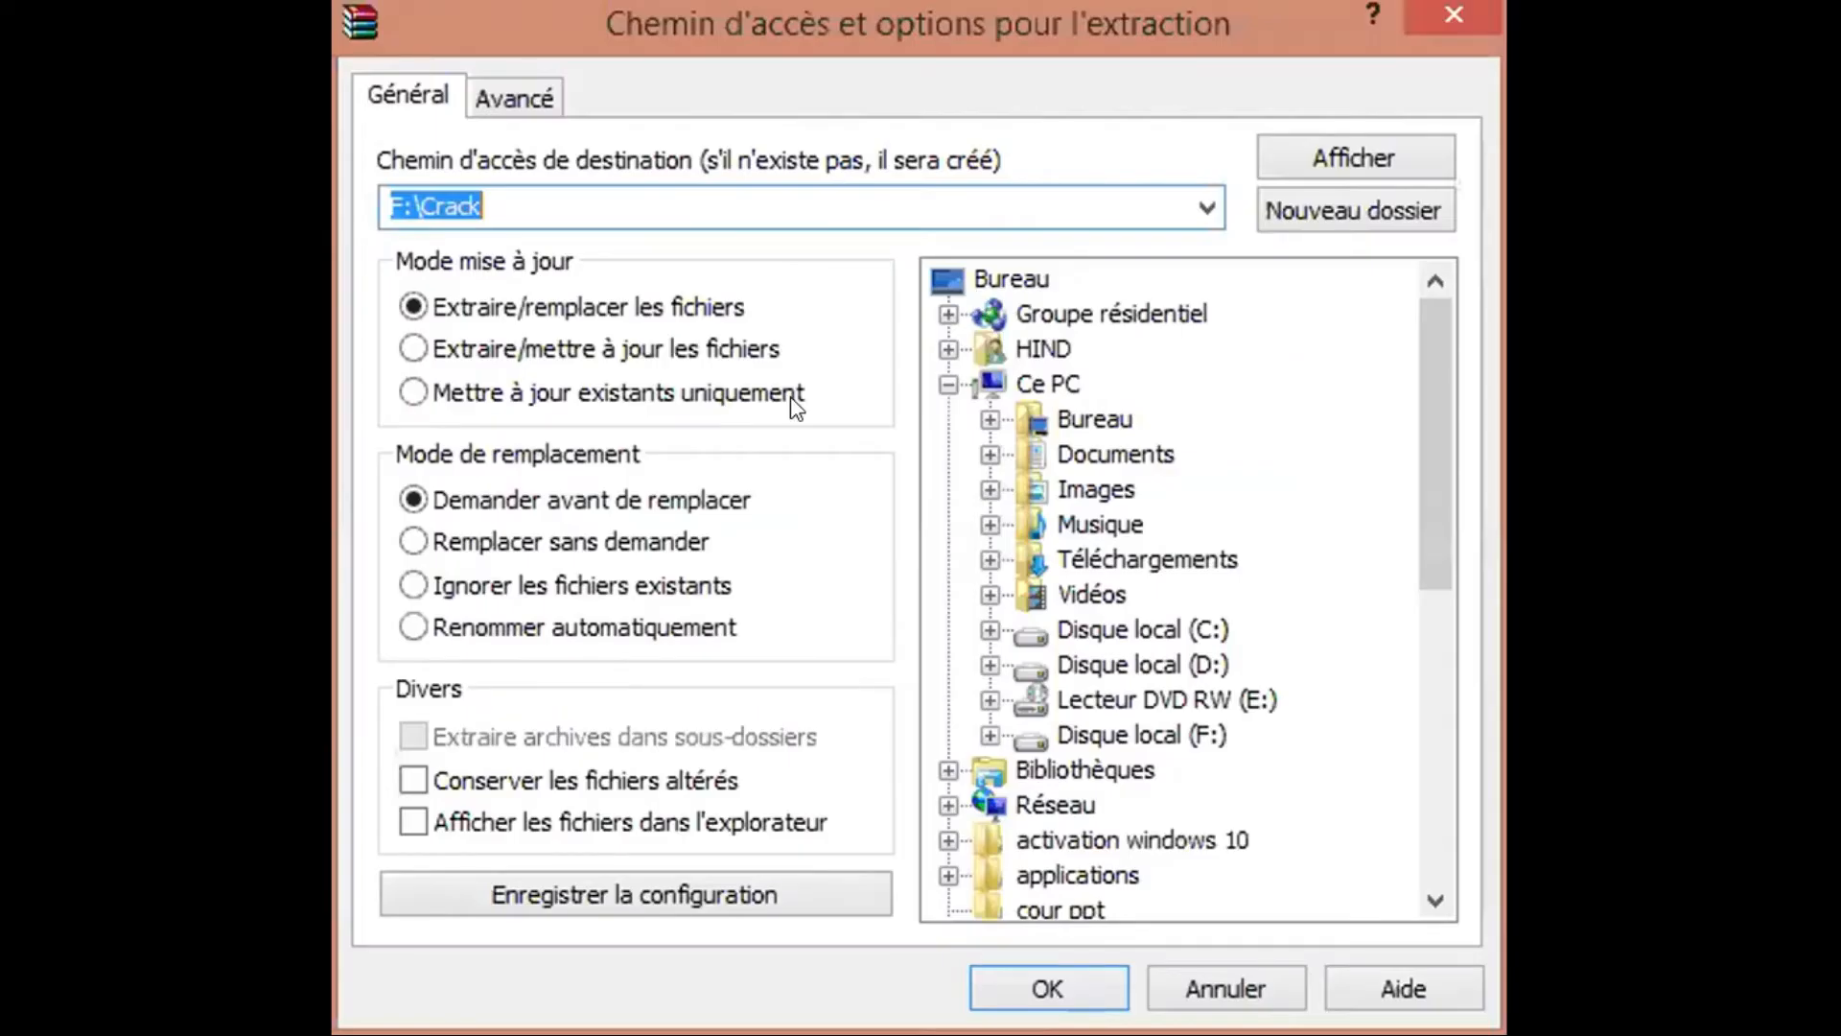
{"action": "left_click", "coordinate": [1288, 204]}
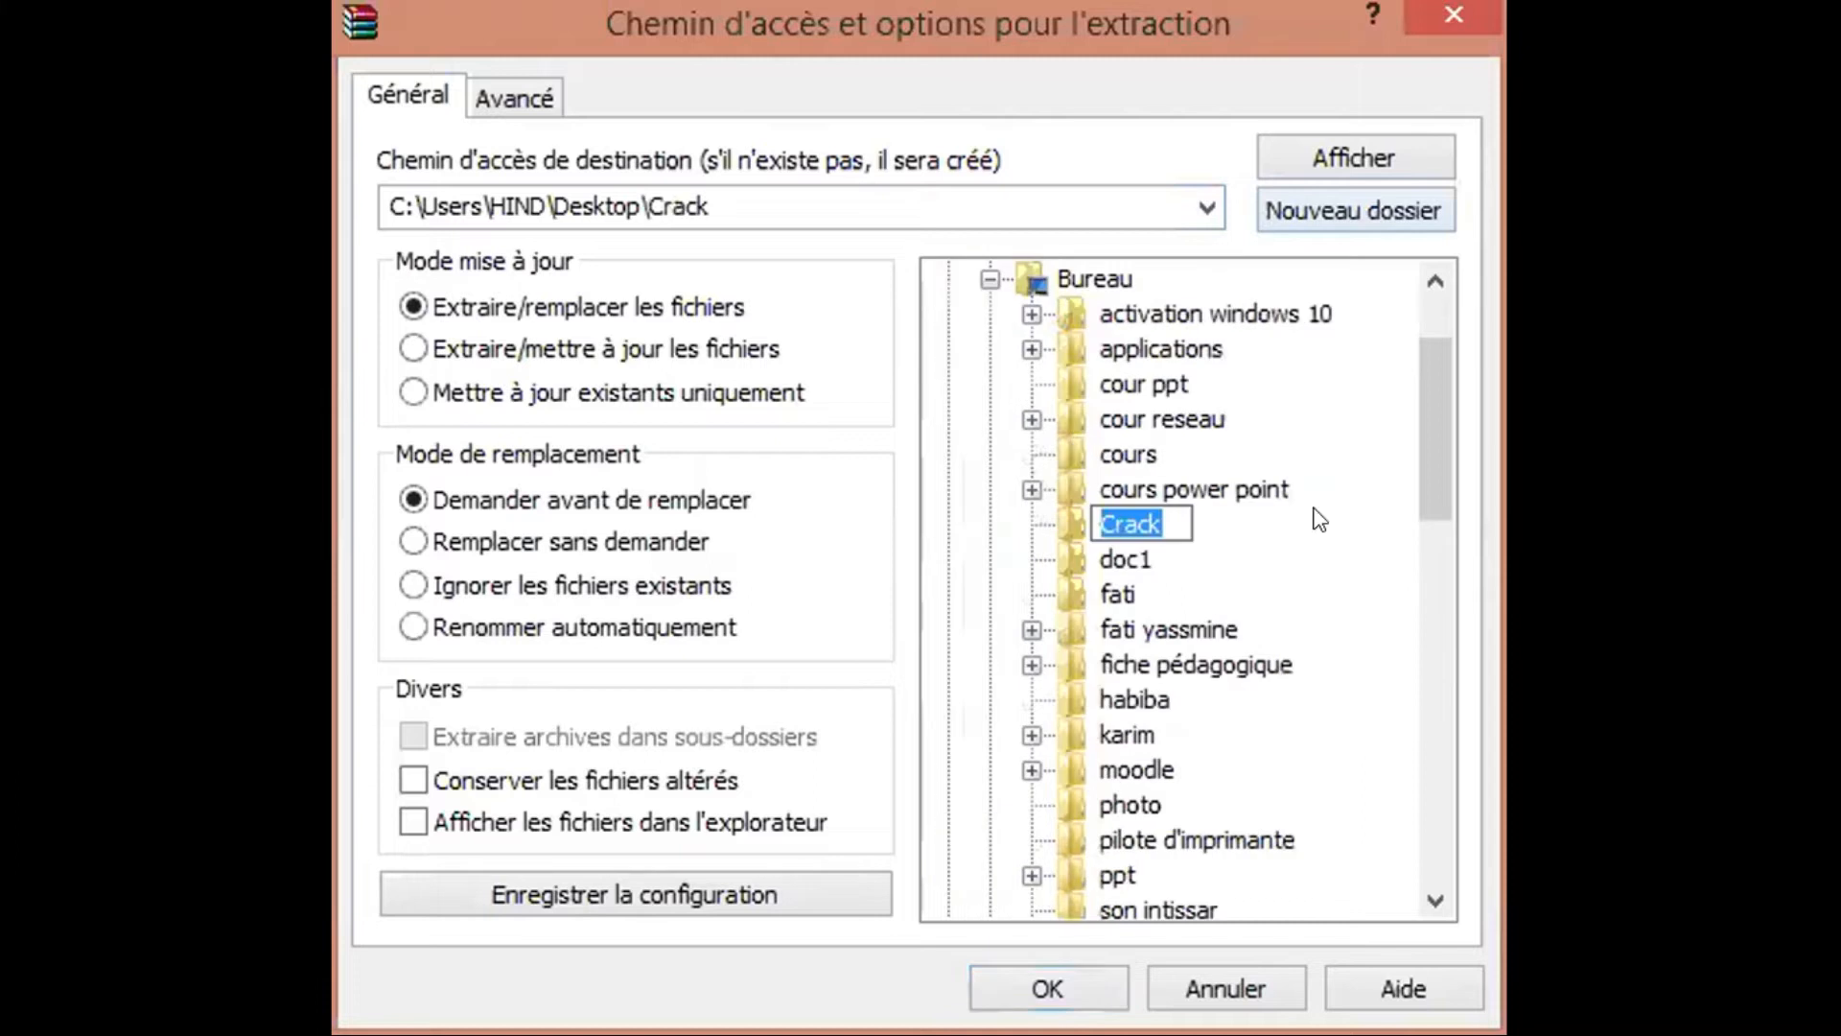
{"action": "left_click", "coordinate": [1024, 983]}
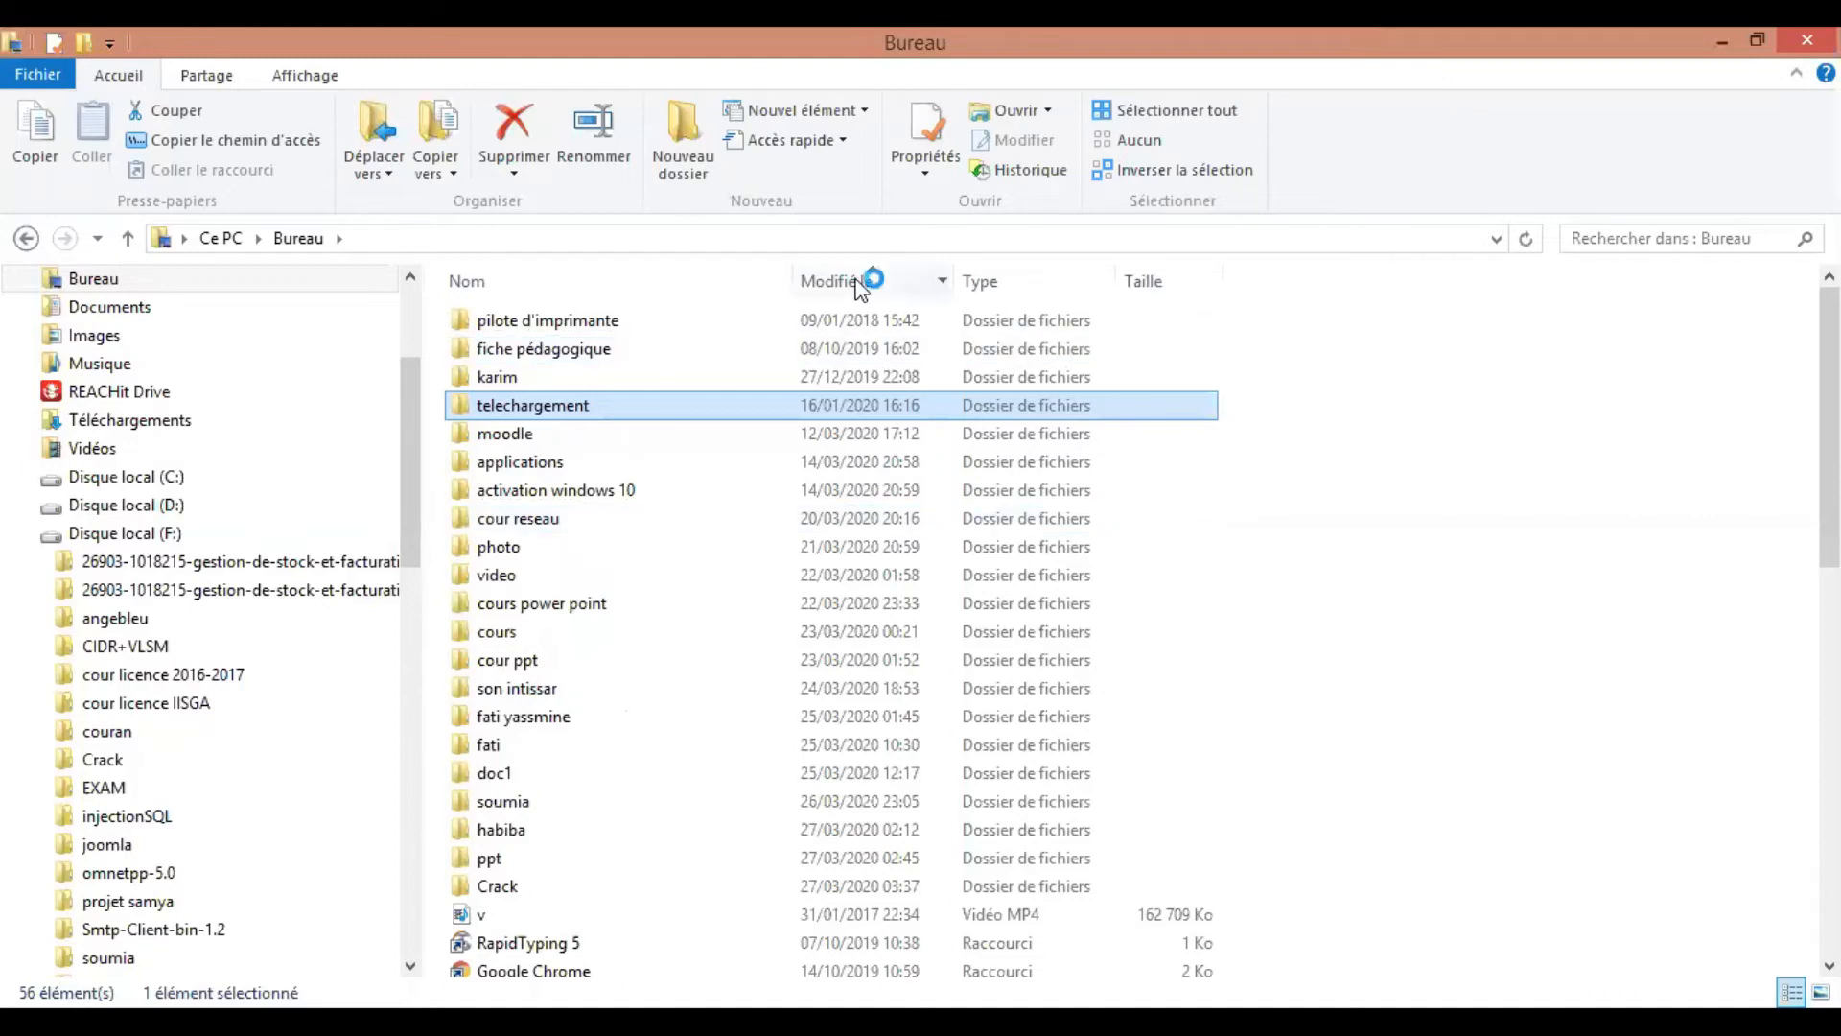
Sort the Desktop folder by modification date and open the nested Crack folders
{"action": "left_click", "coordinate": [861, 282]}
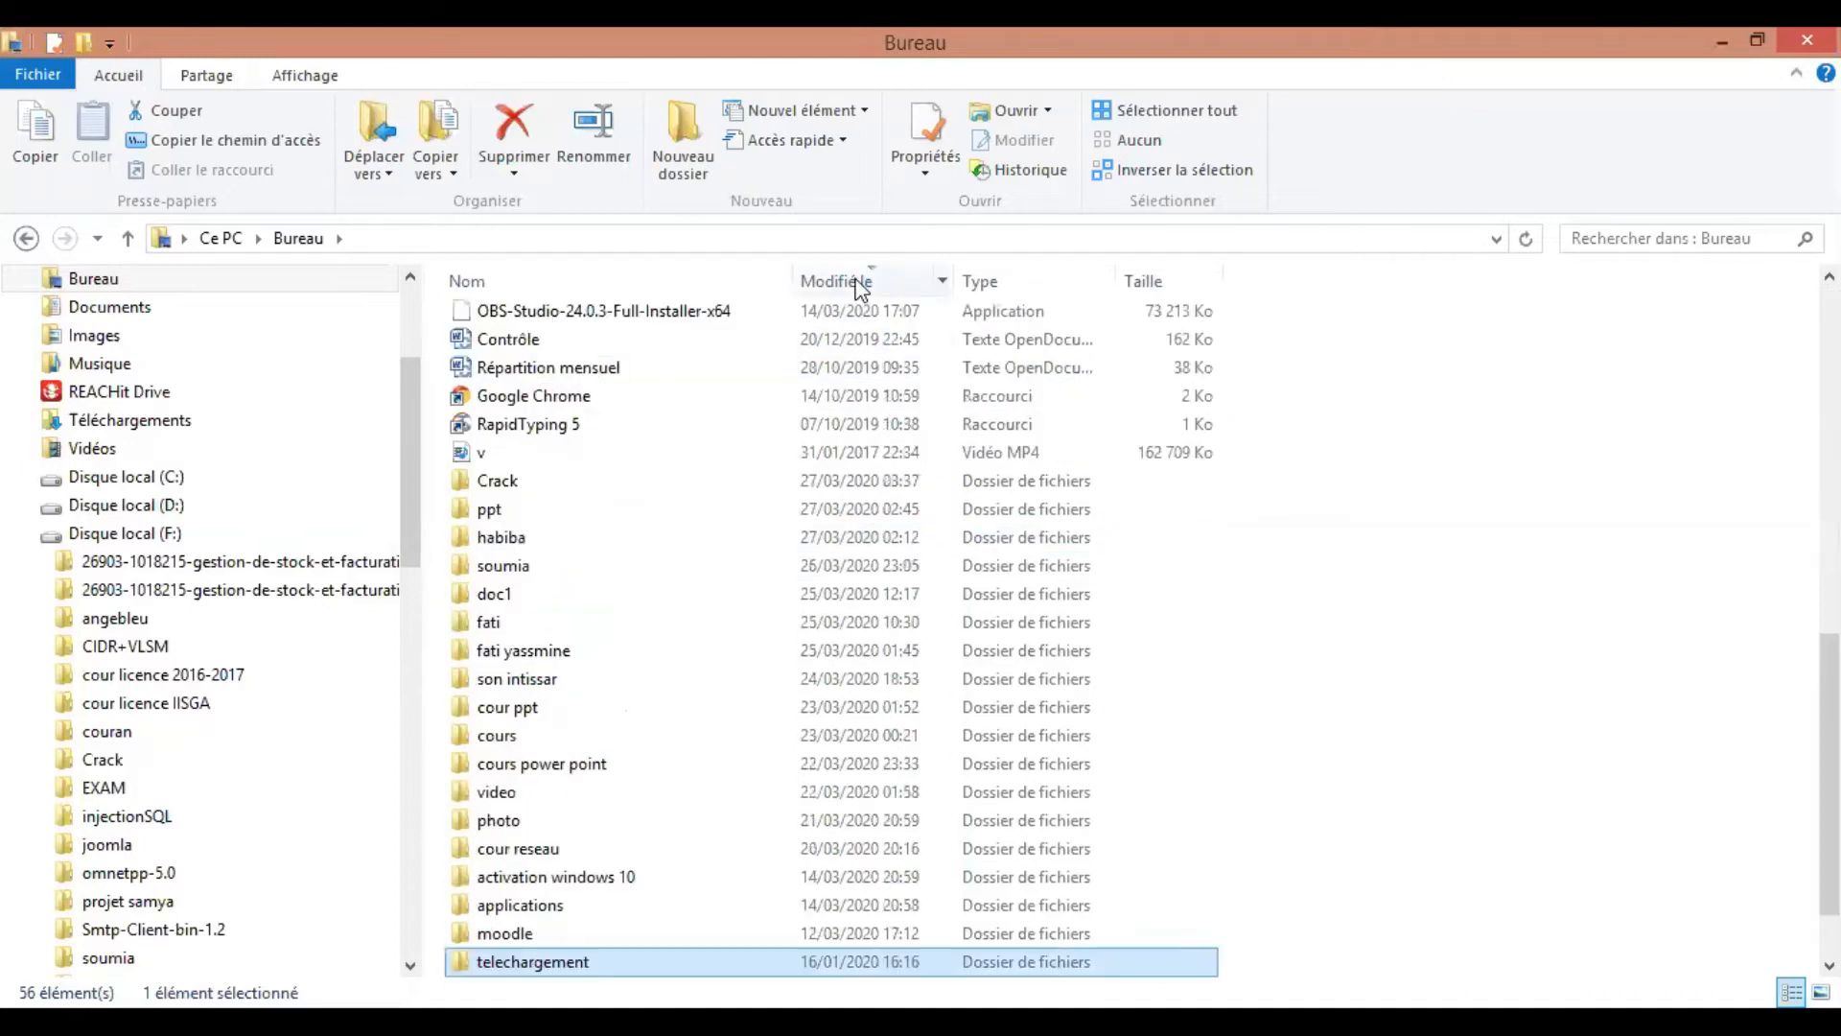
{"action": "left_click", "coordinate": [721, 485]}
{"action": "double_click", "coordinate": [721, 485]}
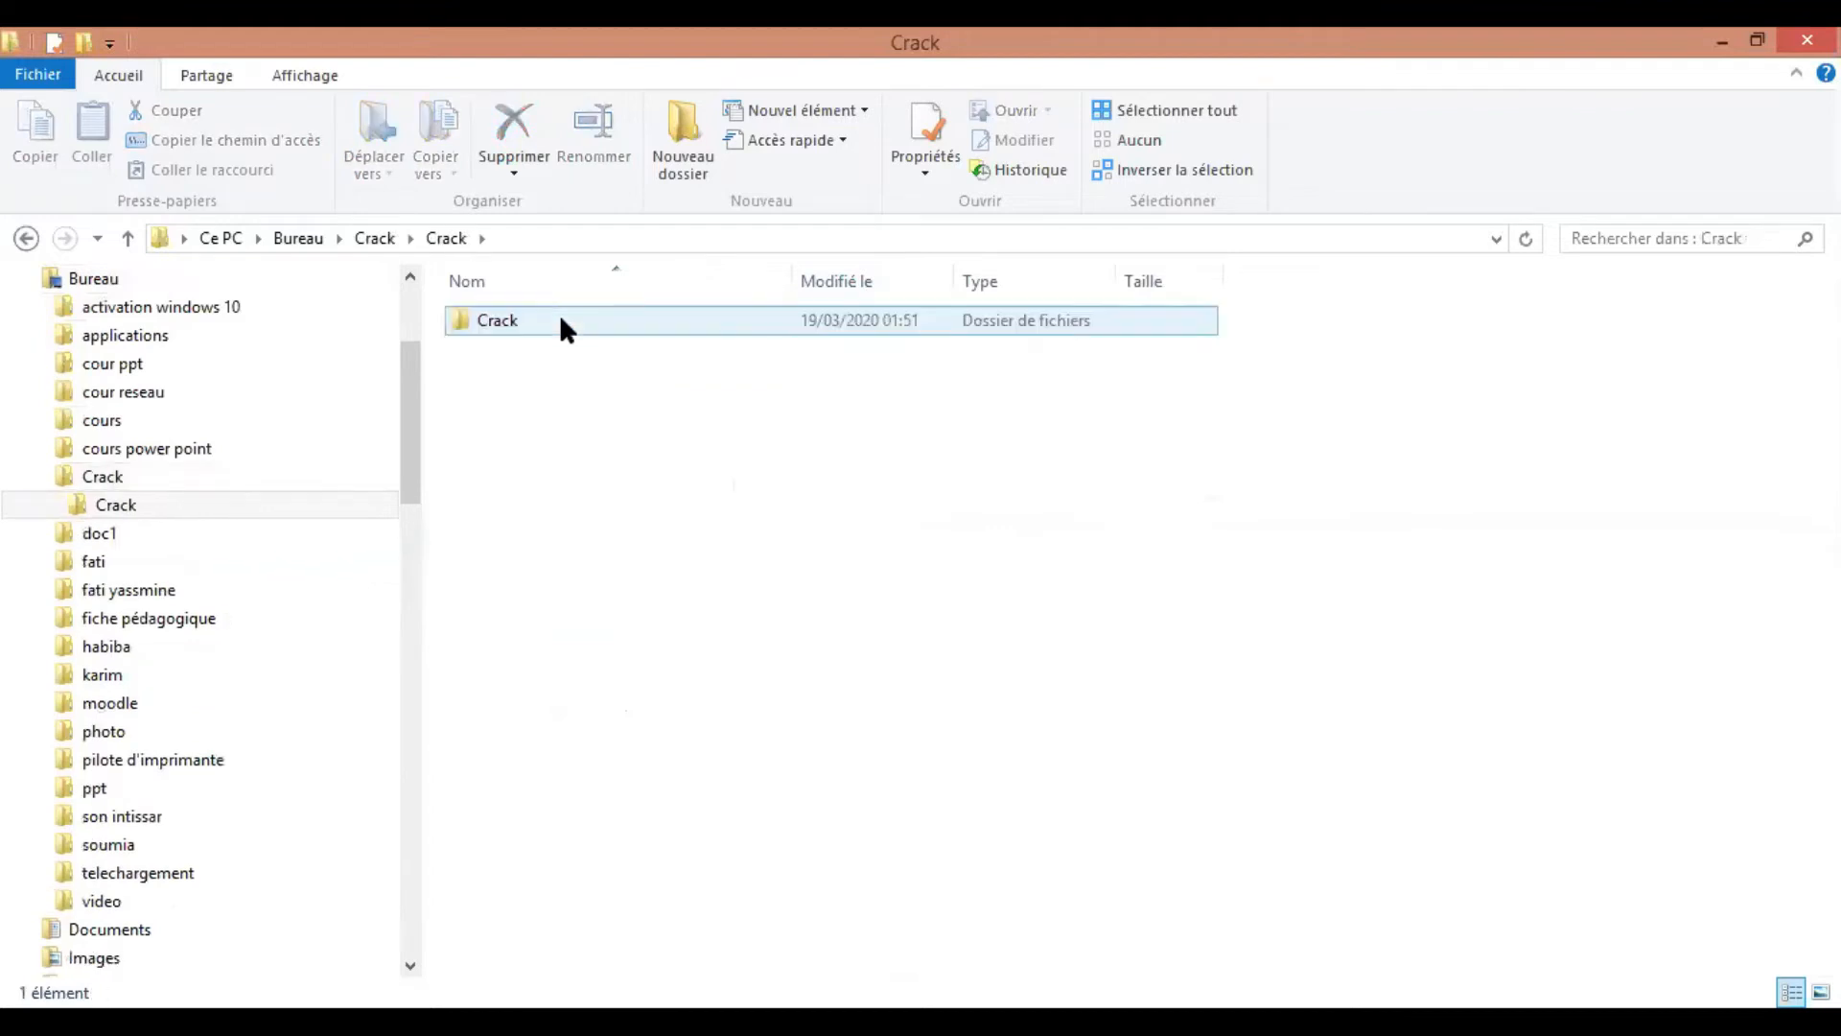
{"action": "left_click", "coordinate": [561, 322]}
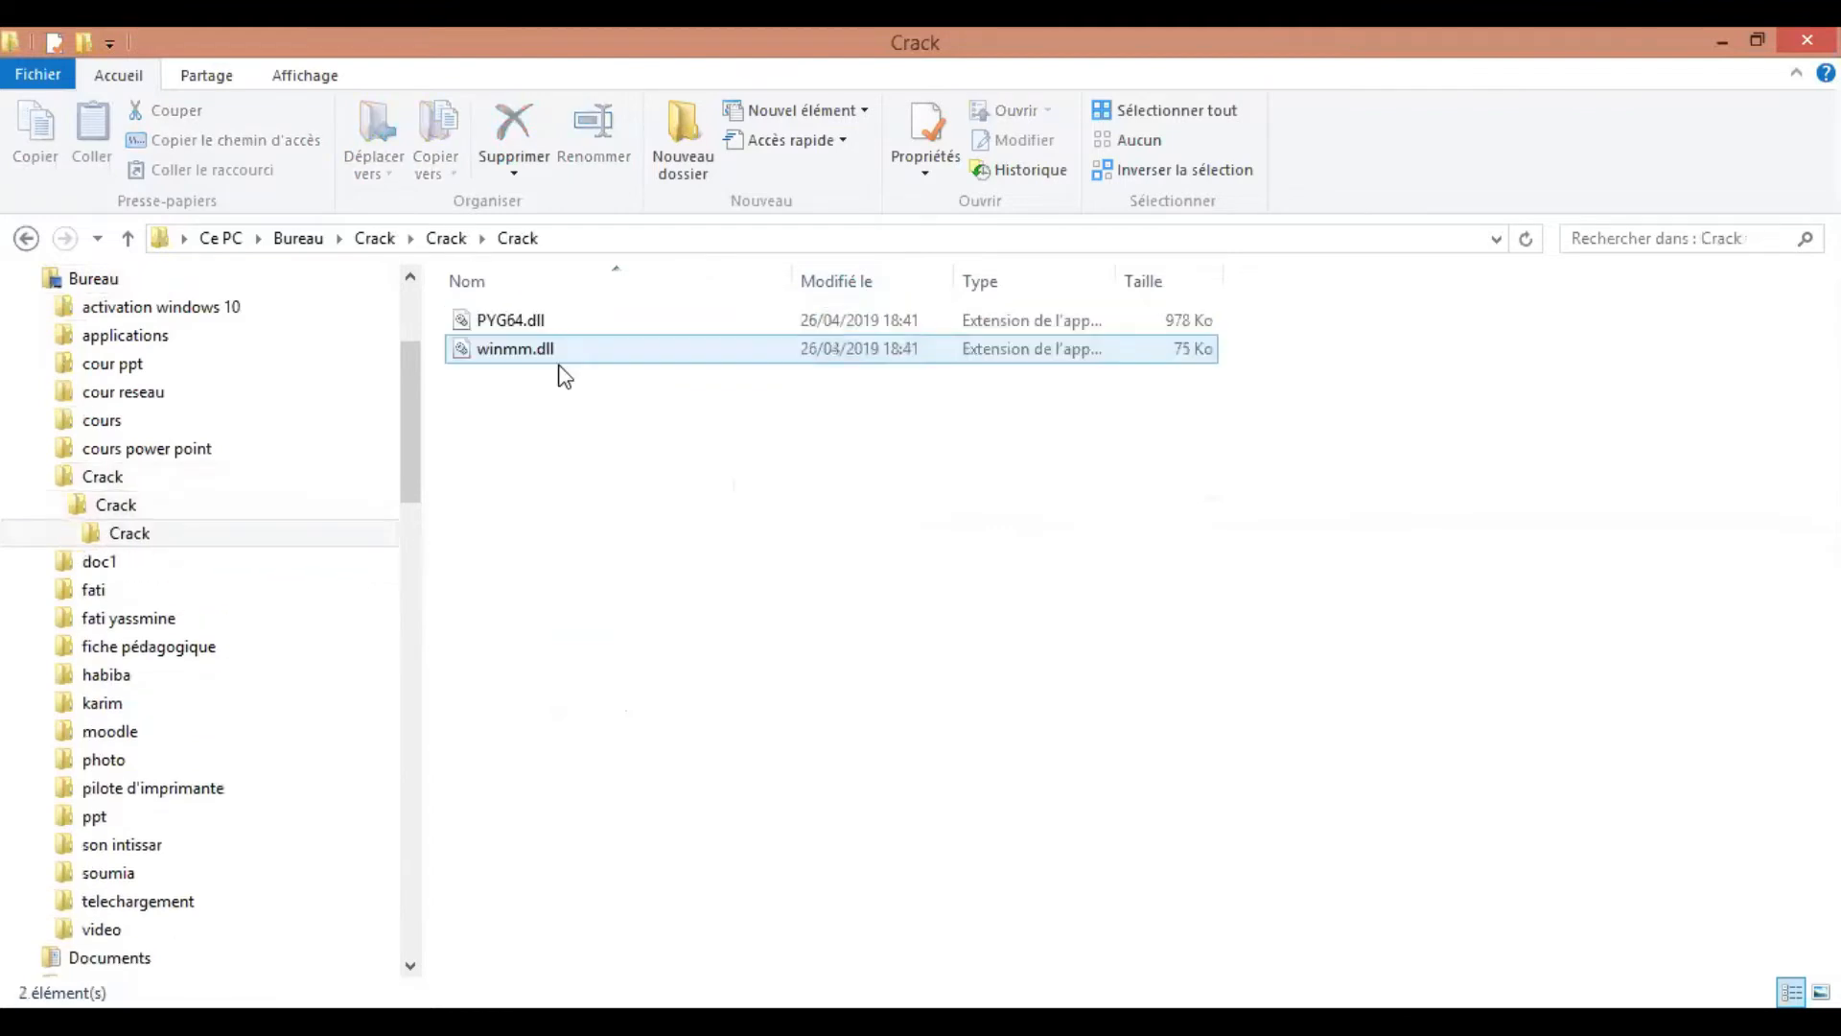
Select and copy both DLL files, PYG64.dll and winmm.dll
{"action": "left_click_drag", "start_coordinate": [492, 357], "coordinate": [508, 284]}
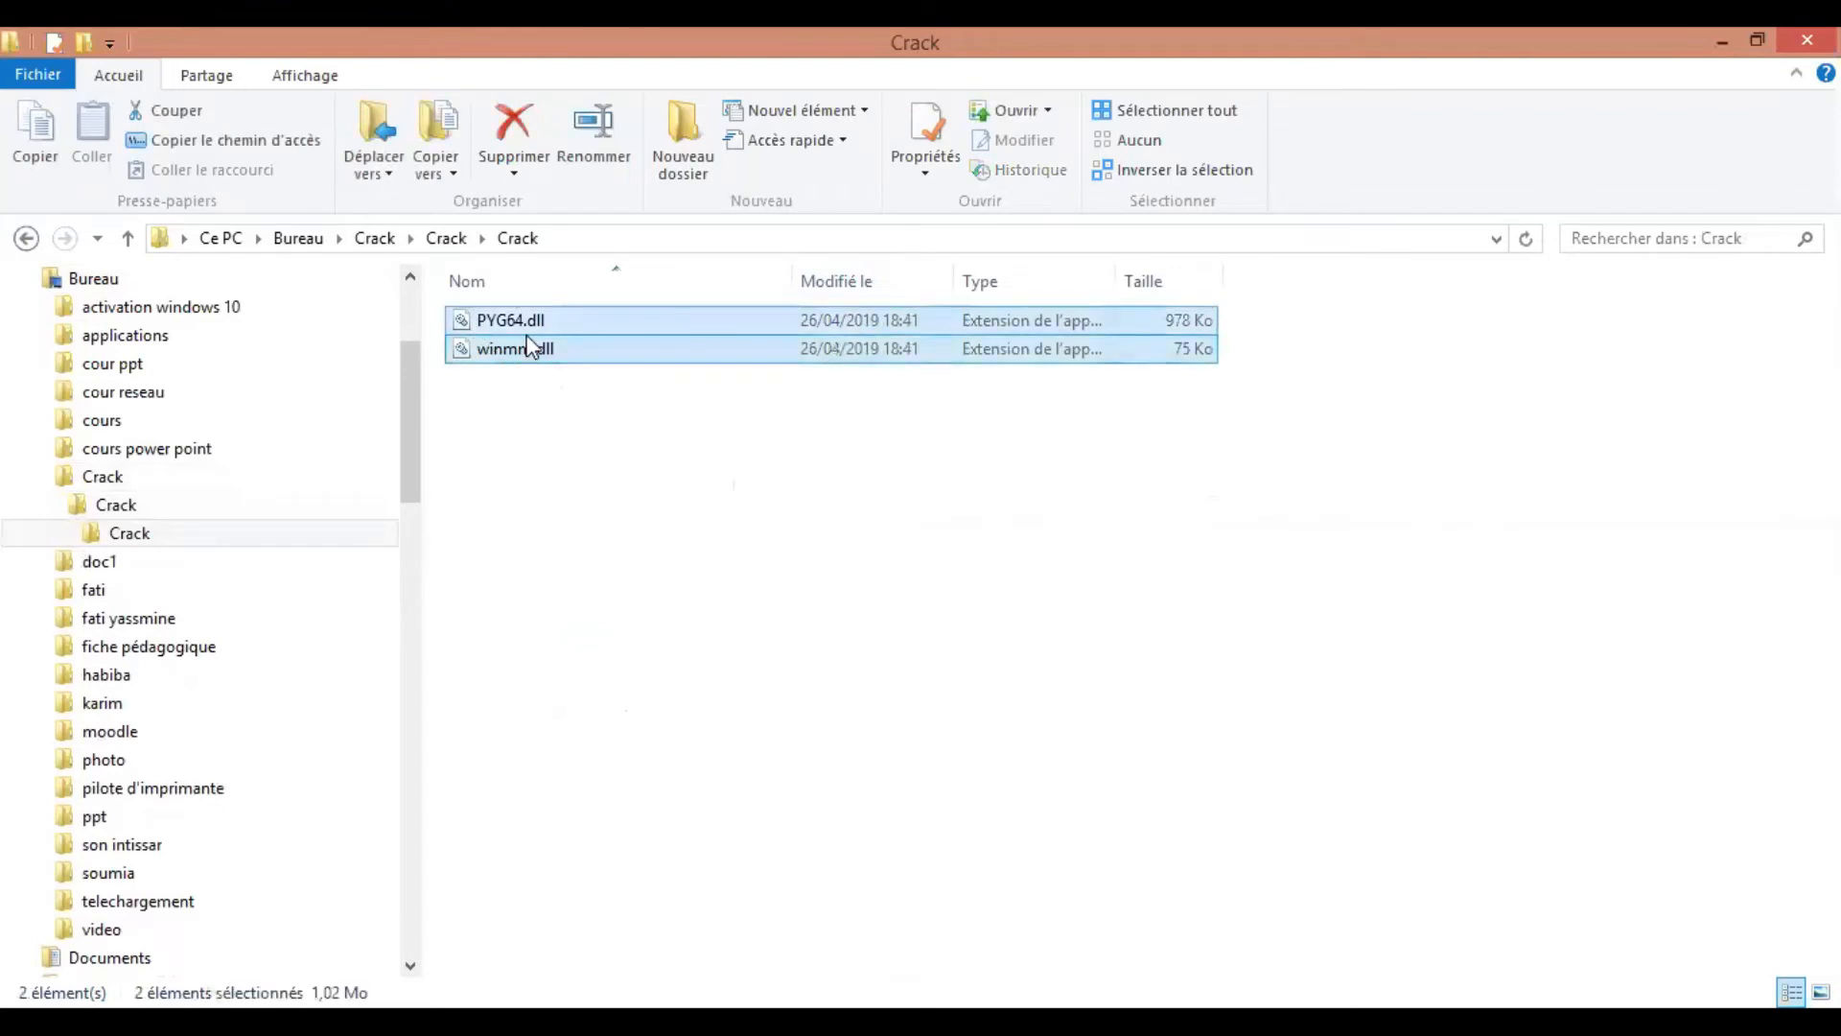
{"action": "right_click", "coordinate": [608, 721]}
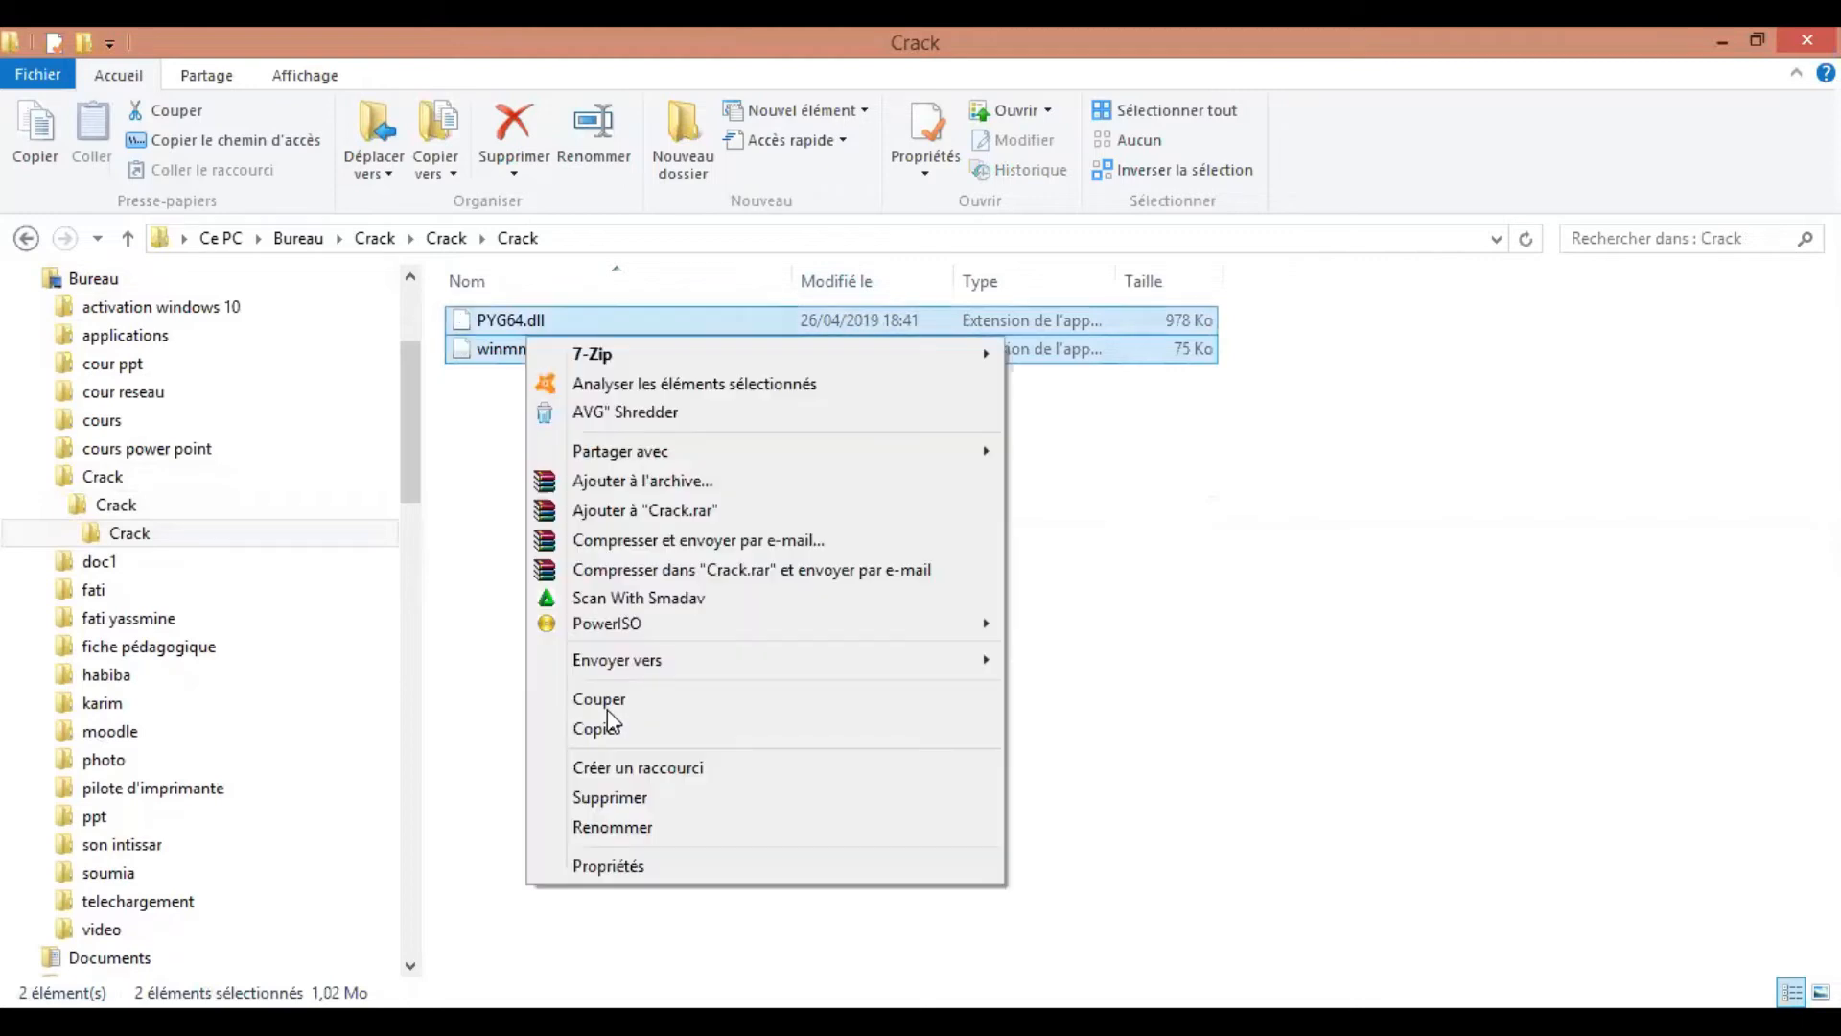
{"action": "left_click", "coordinate": [609, 721]}
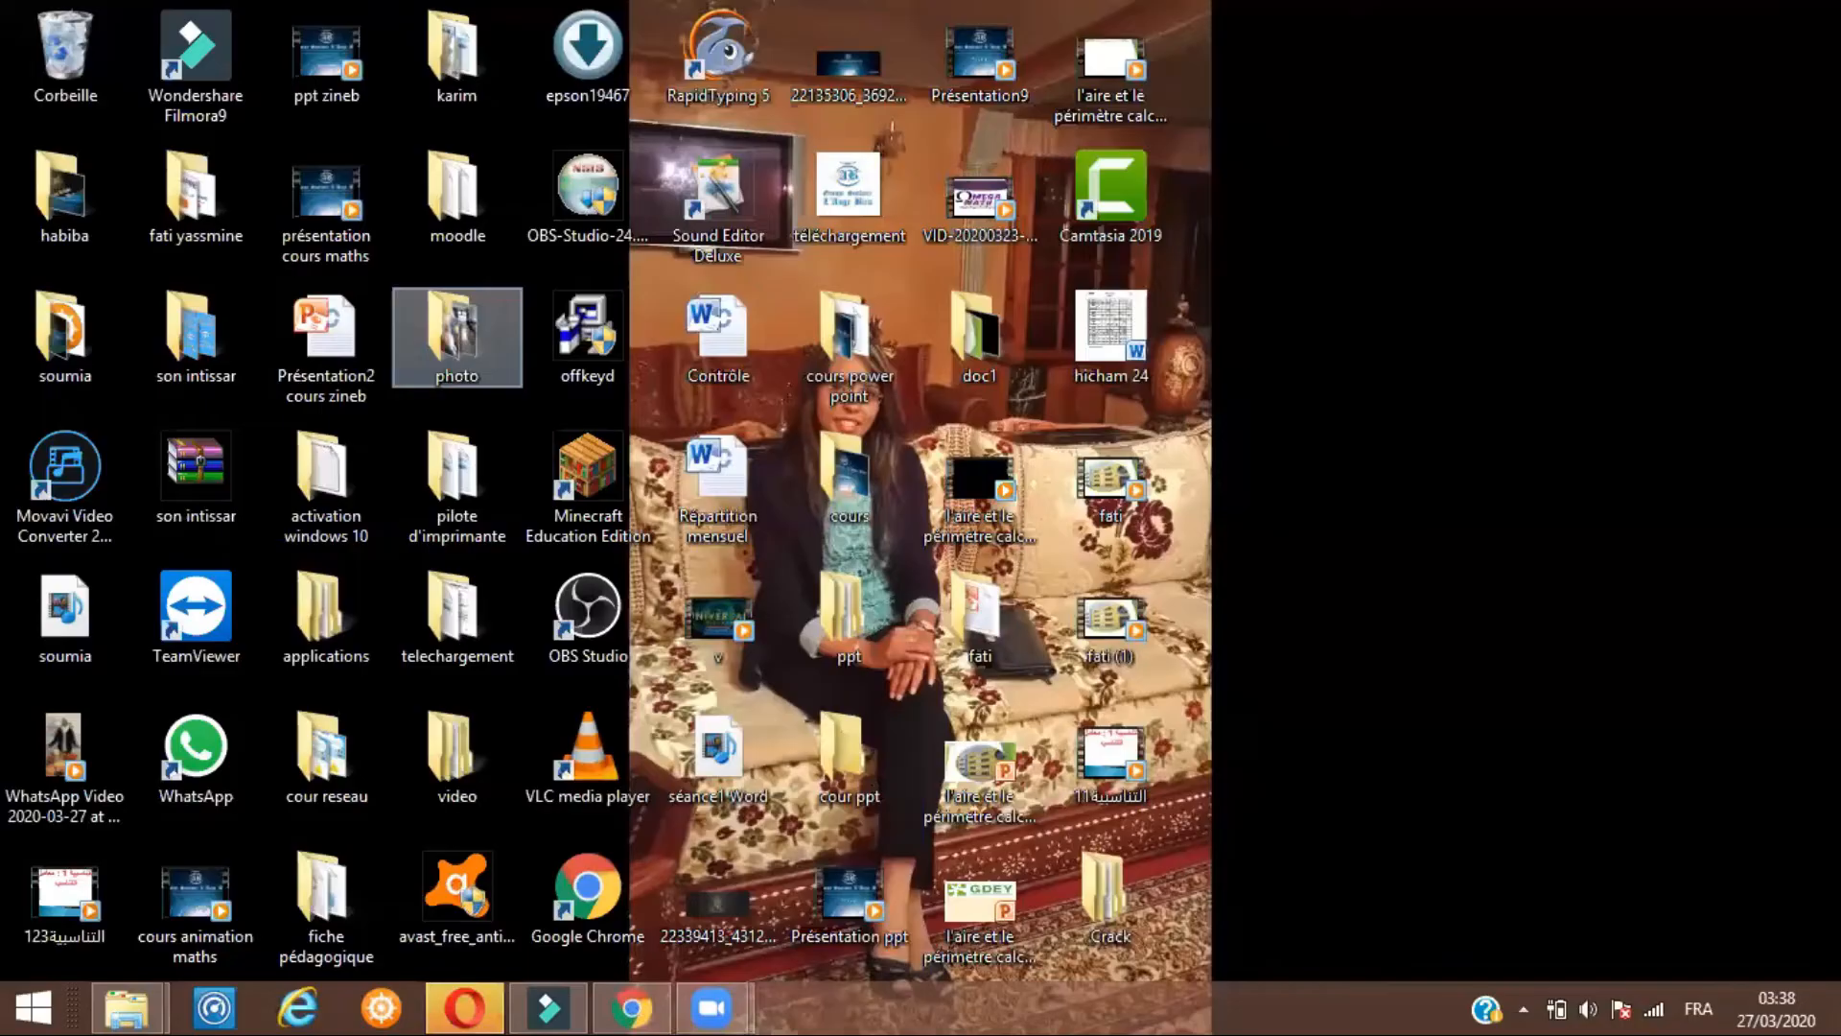
Open the installation folder of the Wondershare Filmora9 desktop shortcut and maximize the window
{"action": "double_click", "coordinate": [183, 93]}
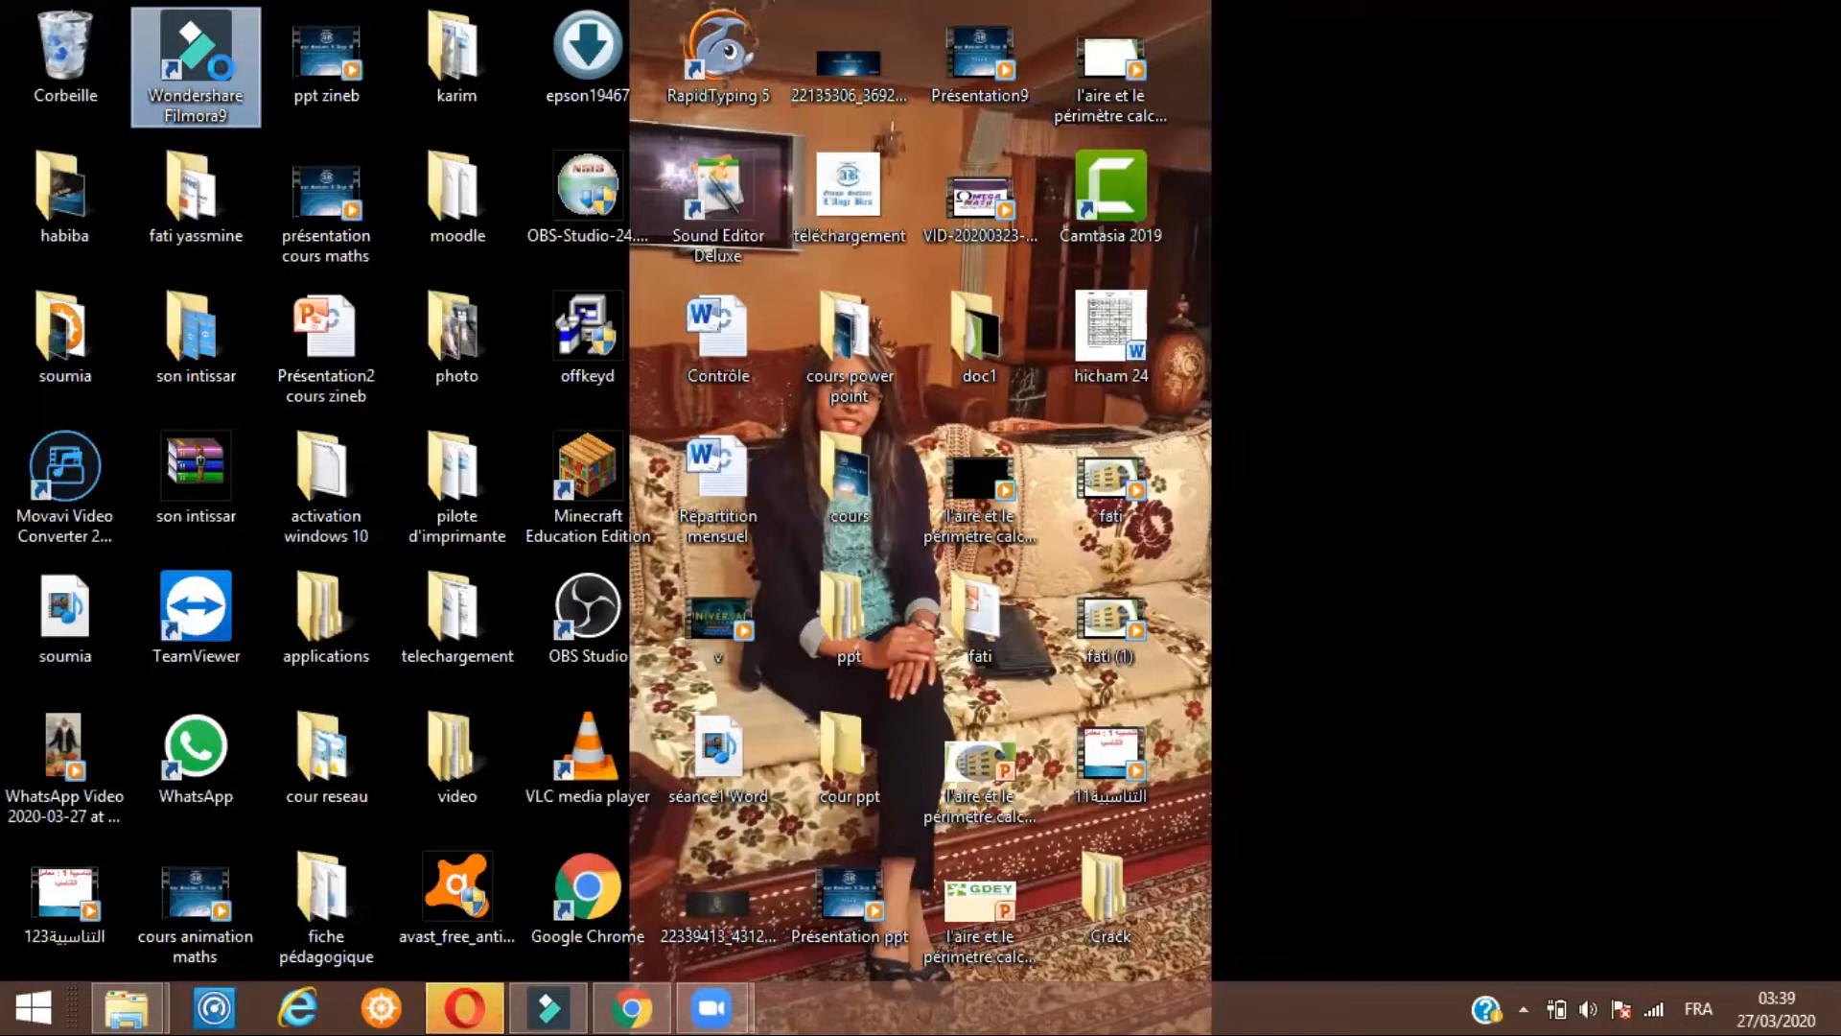
{"action": "key", "text": "shift+F10"}
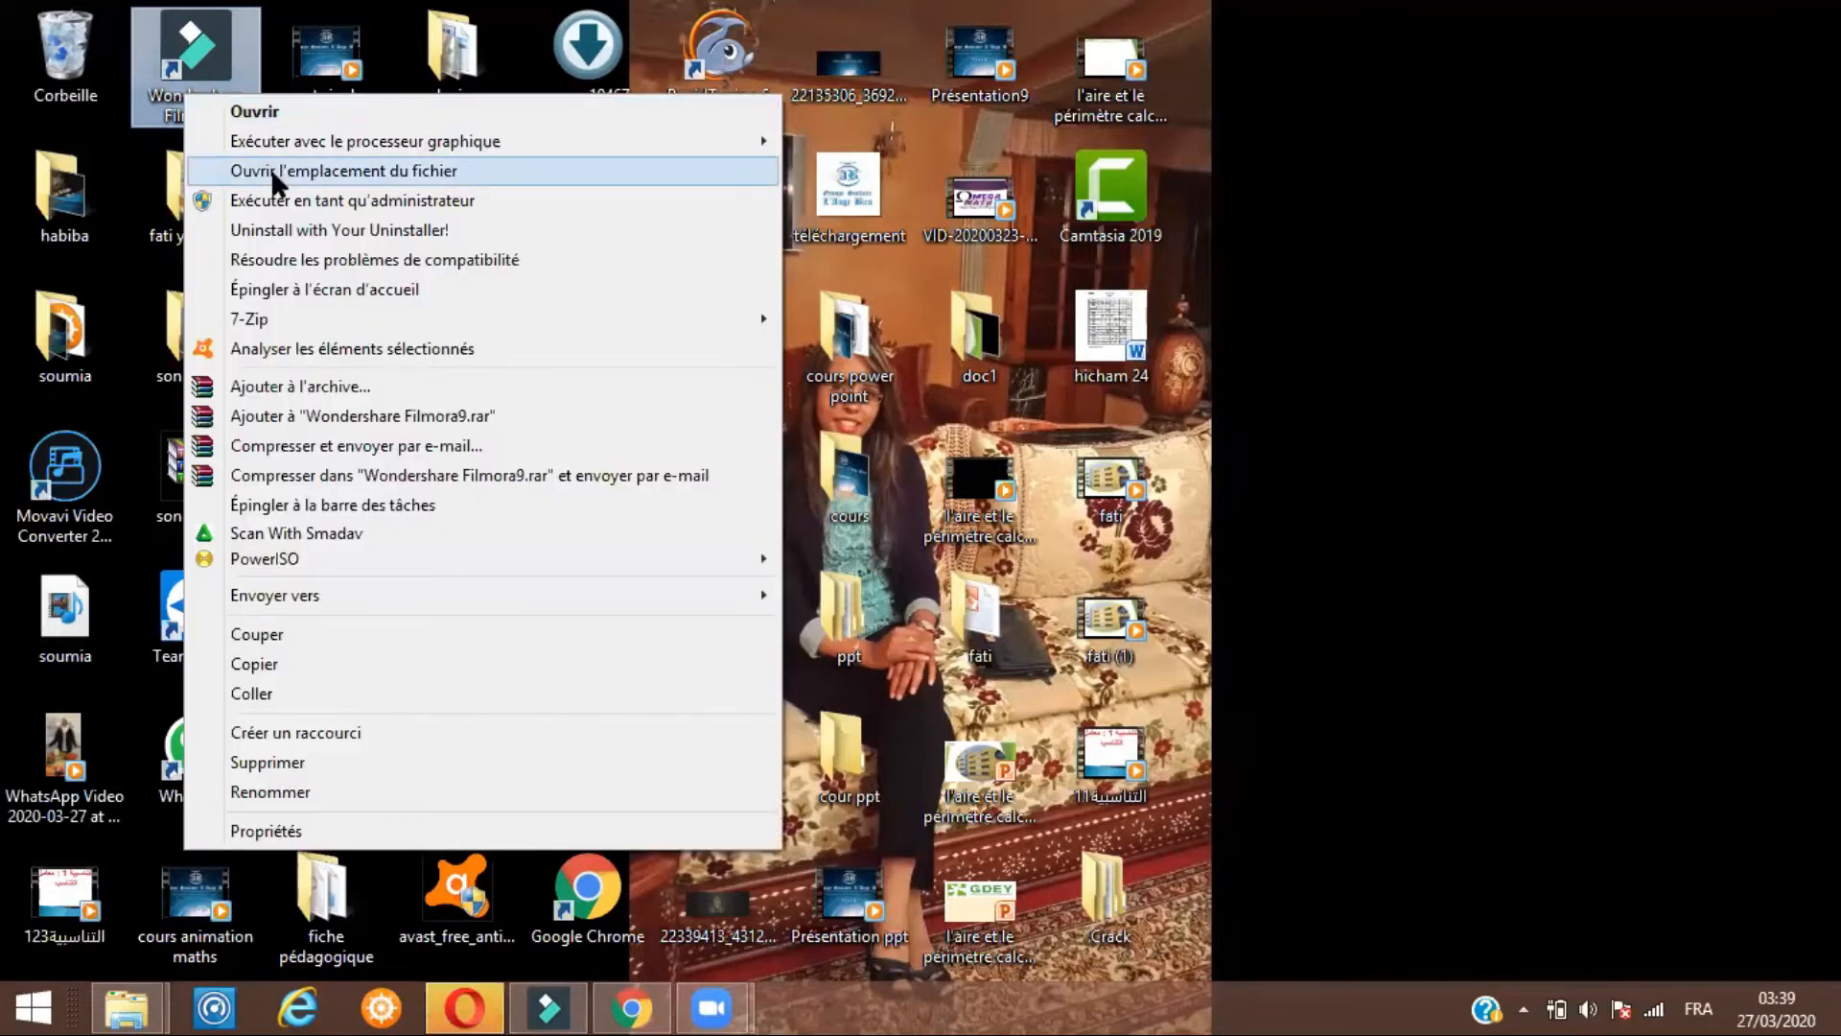
{"action": "key", "text": "Escape"}
{"action": "key", "text": "Down"}
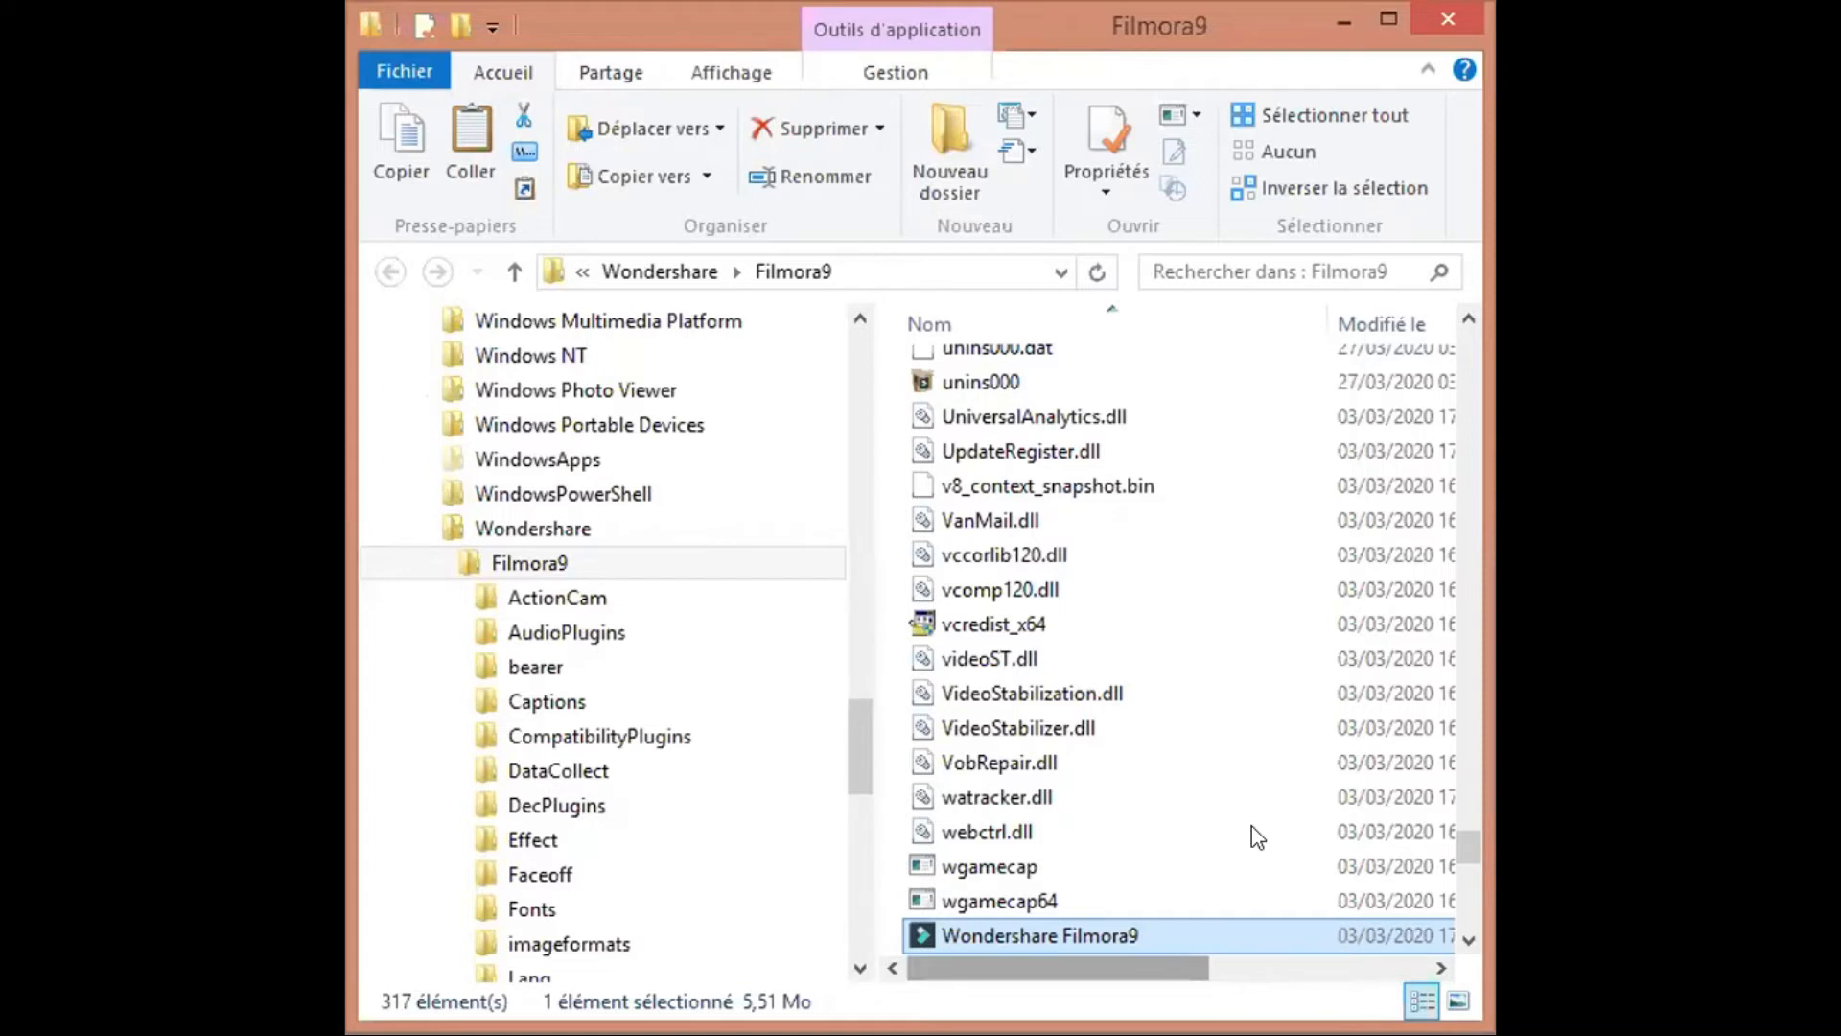
{"action": "key", "text": "super+Up"}
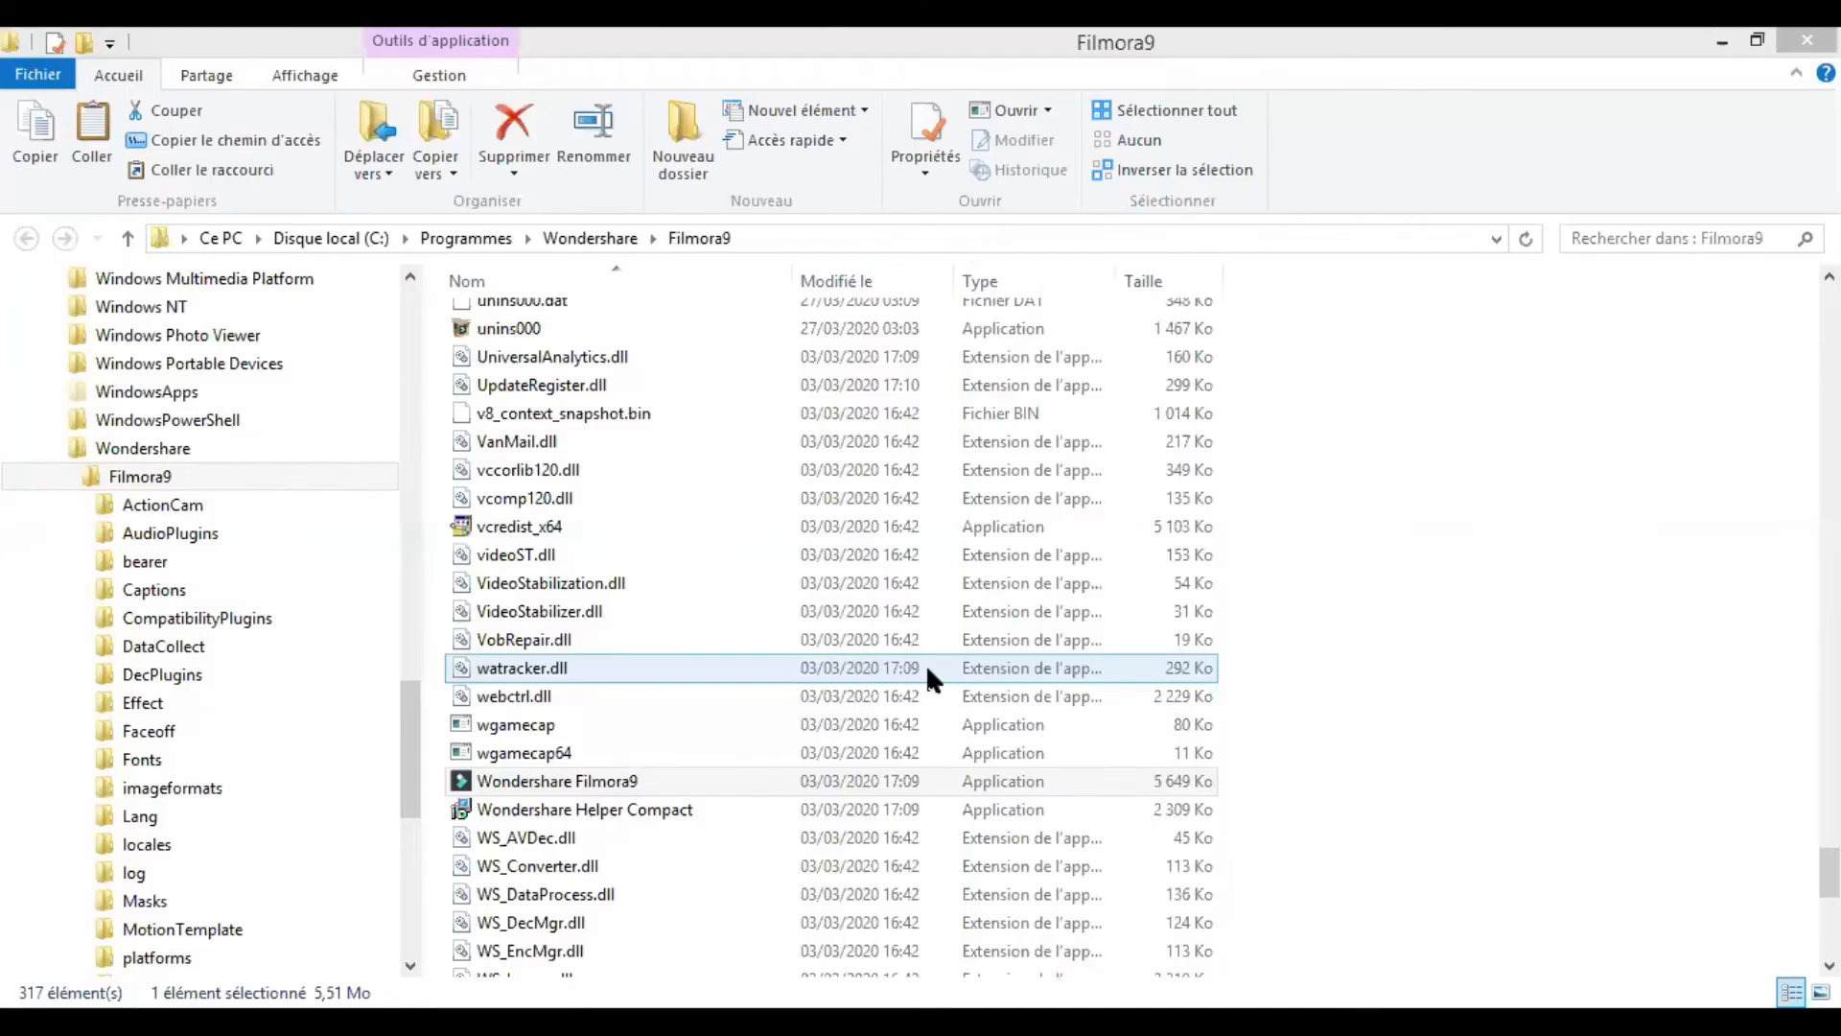
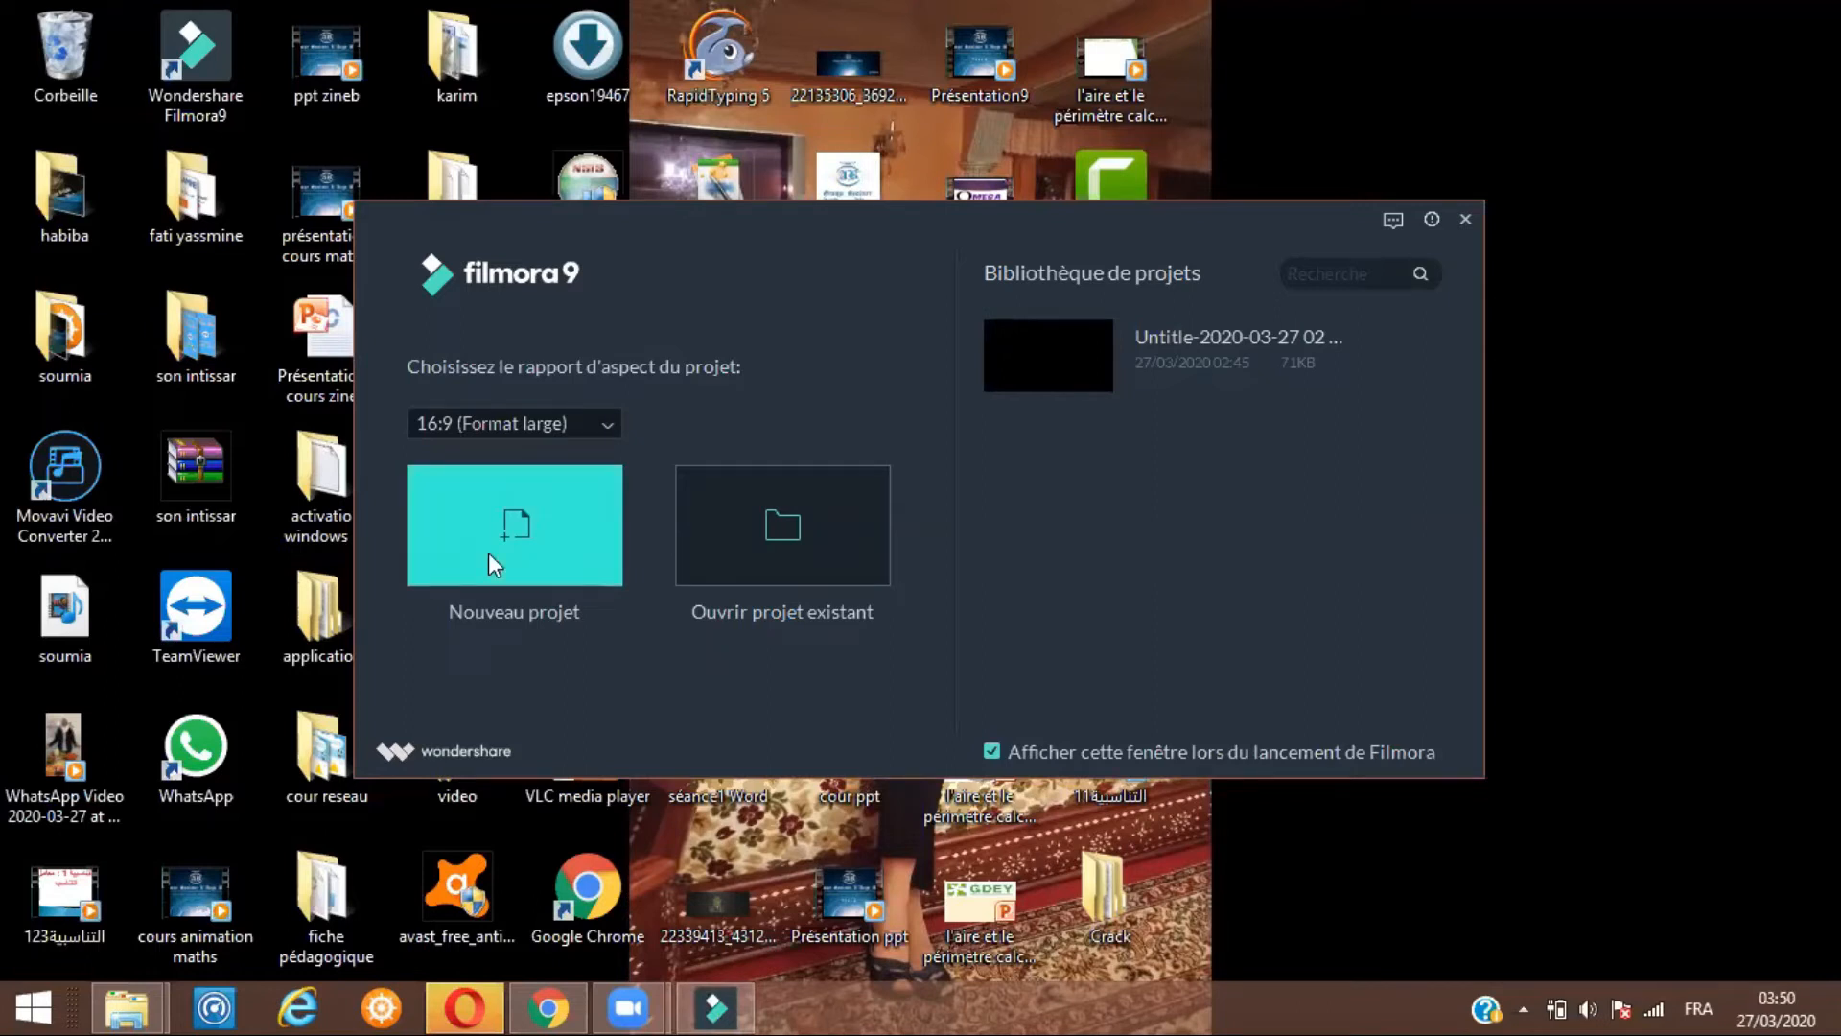
Start a new project and import the power point video from the Desktop's ppt > power point folder
{"action": "left_click", "coordinate": [546, 538]}
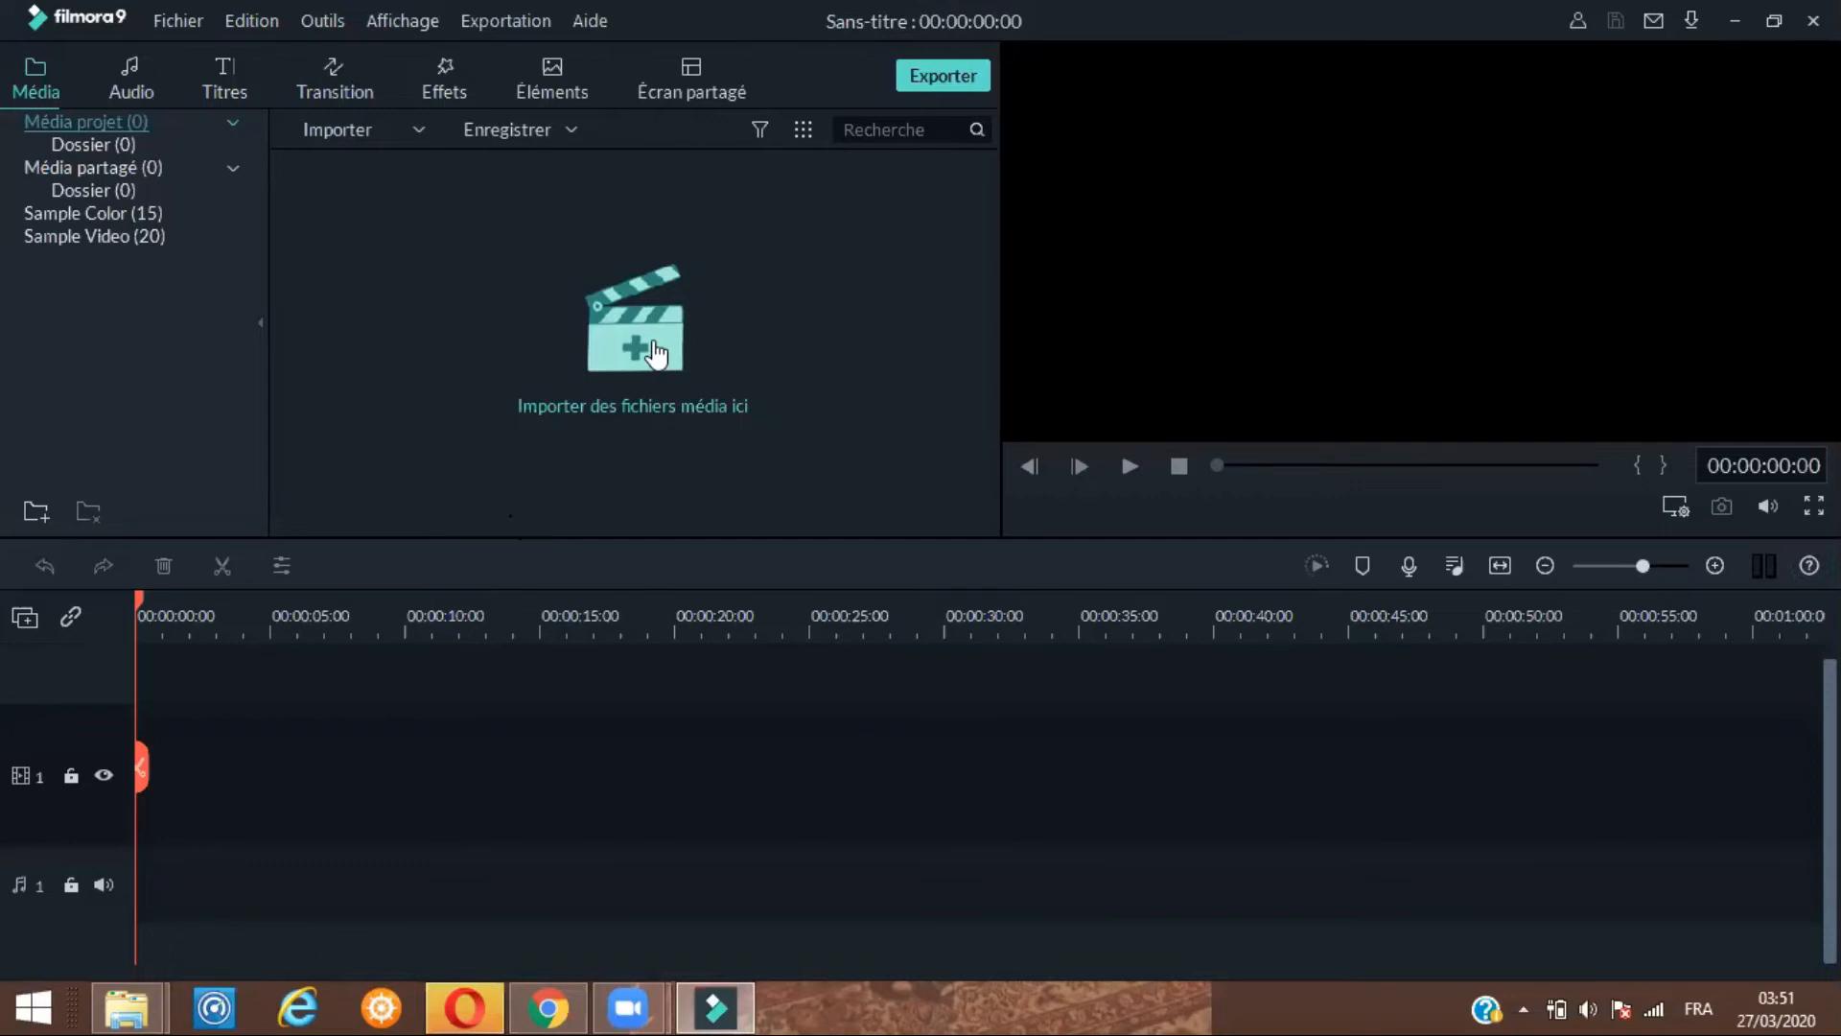
{"action": "left_click", "coordinate": [656, 353]}
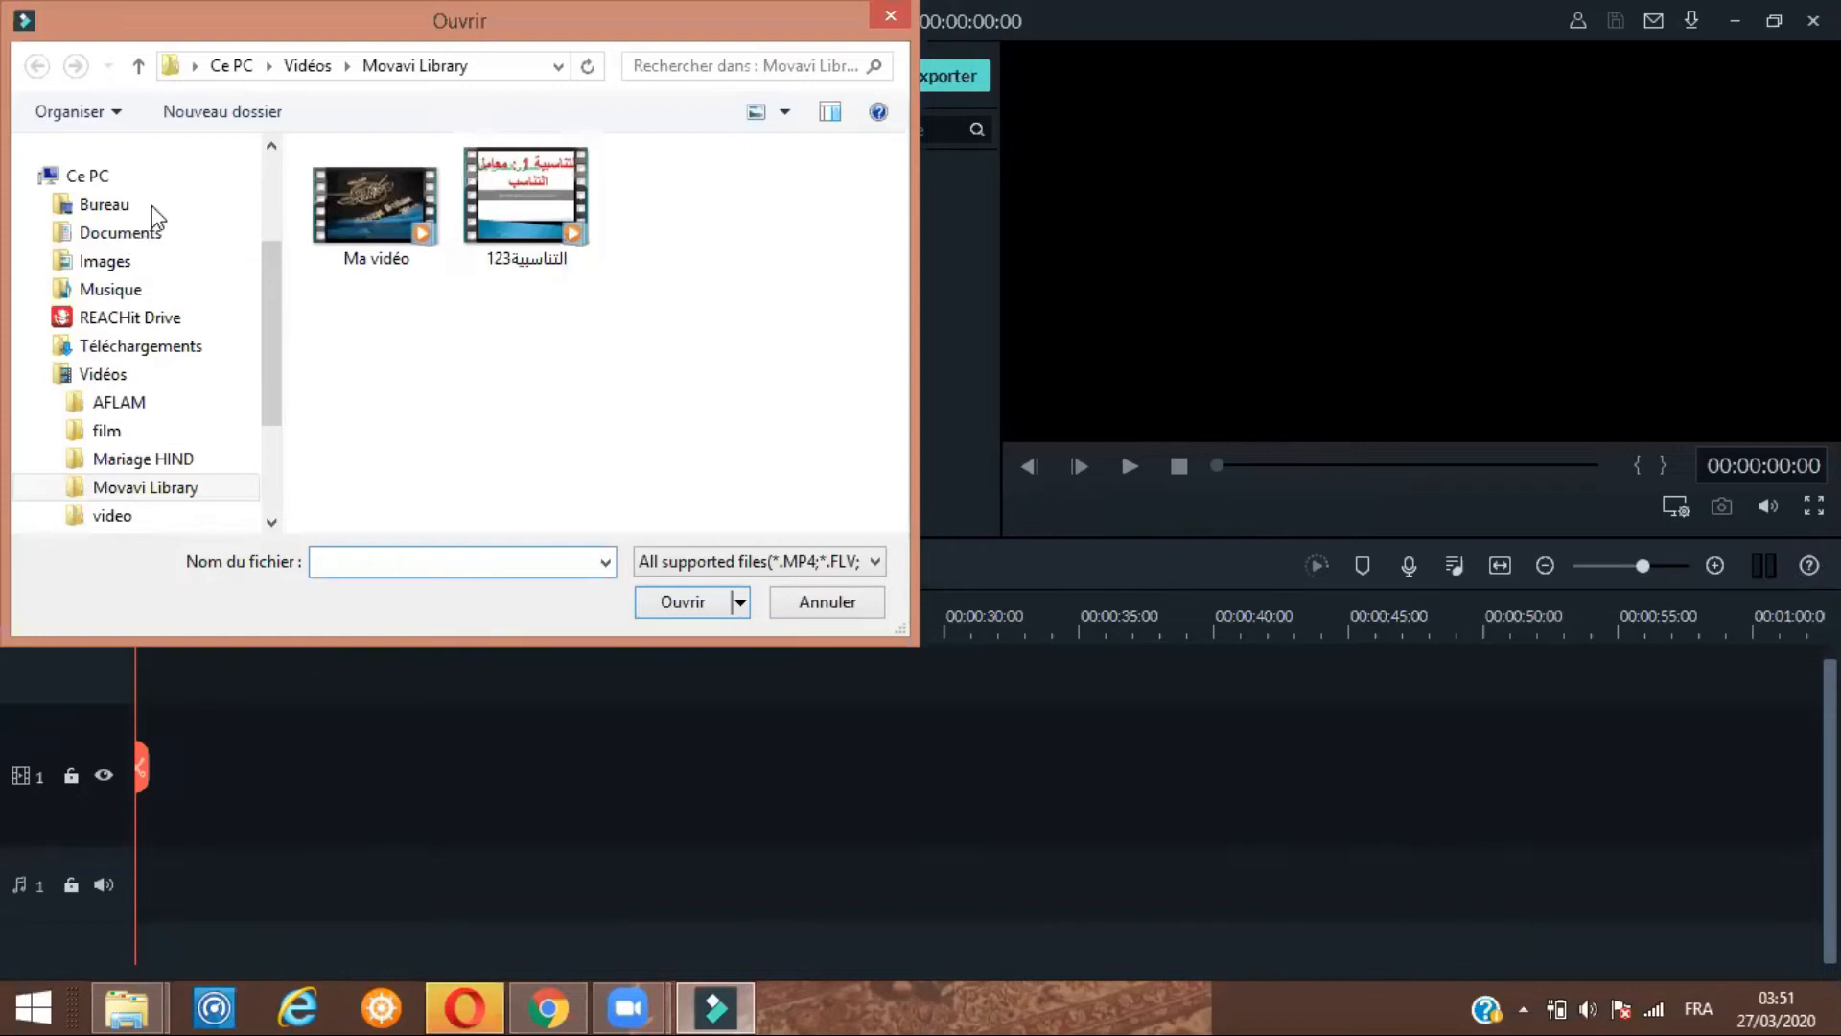
{"action": "left_click", "coordinate": [153, 230]}
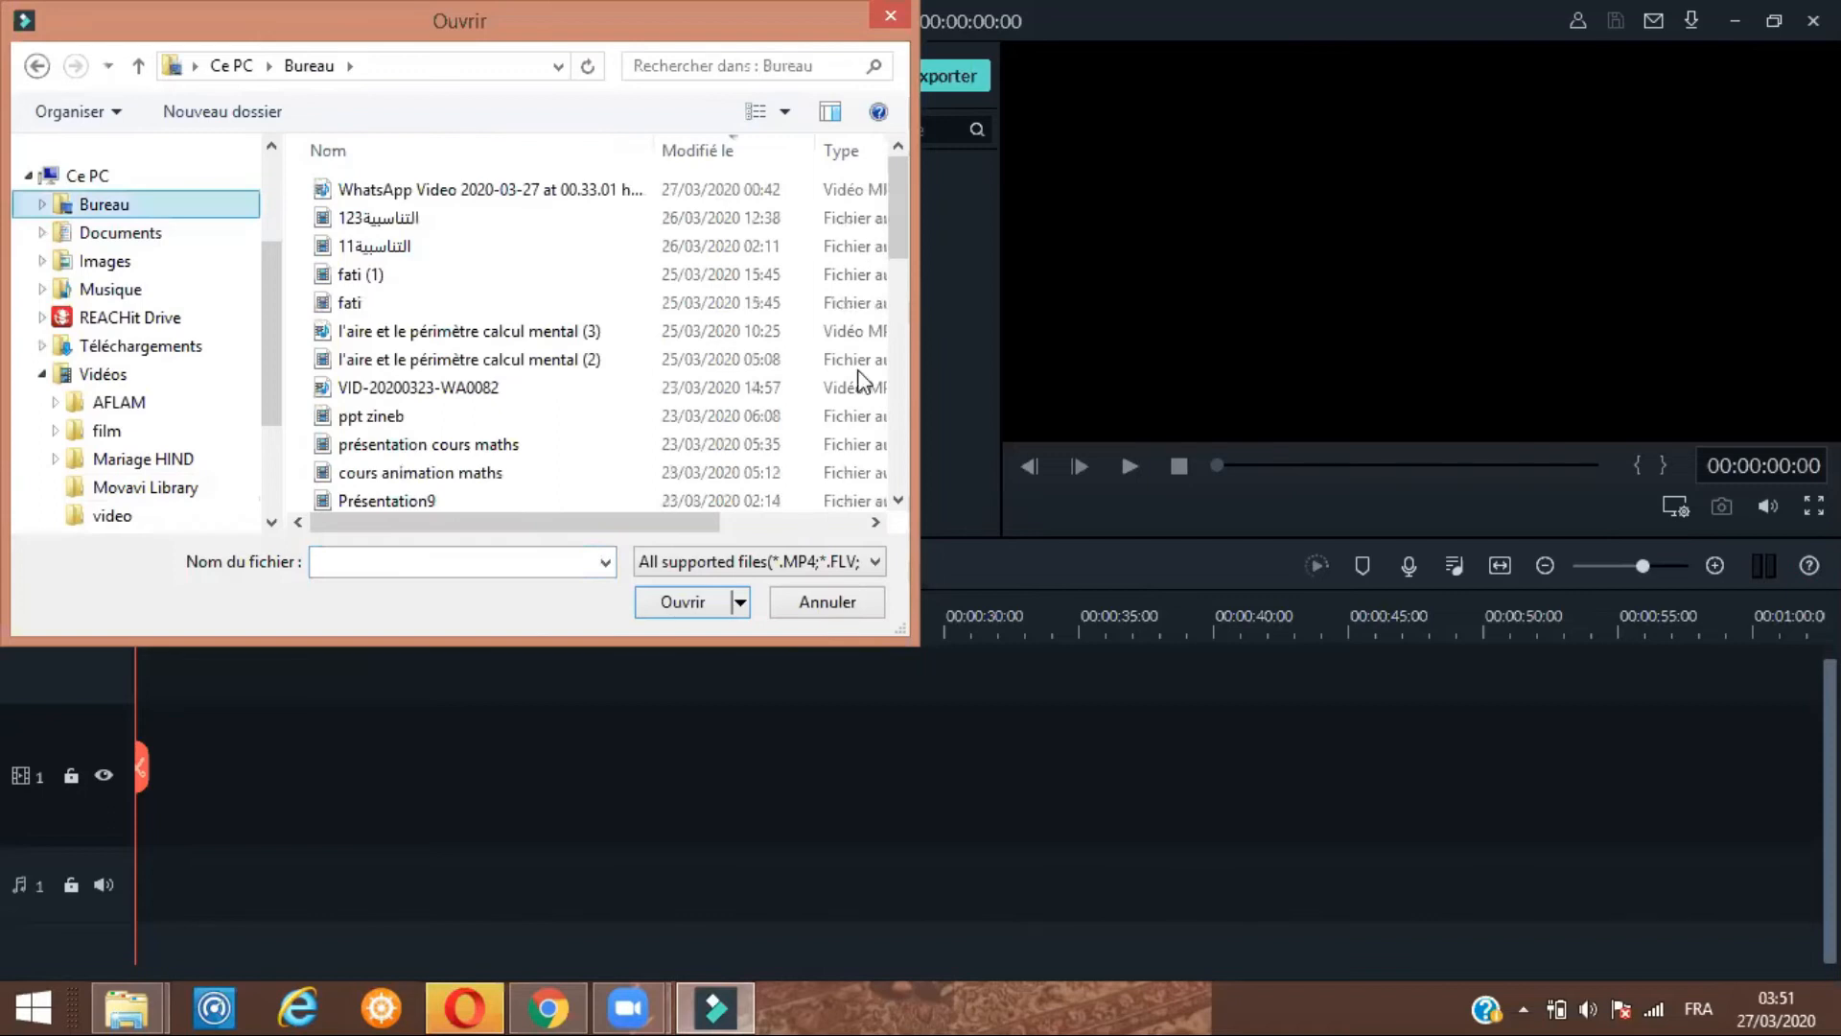
{"action": "left_click", "coordinate": [902, 305]}
{"action": "scroll", "coordinate": [681, 296], "scroll_direction": "down", "scroll_amount": 1}
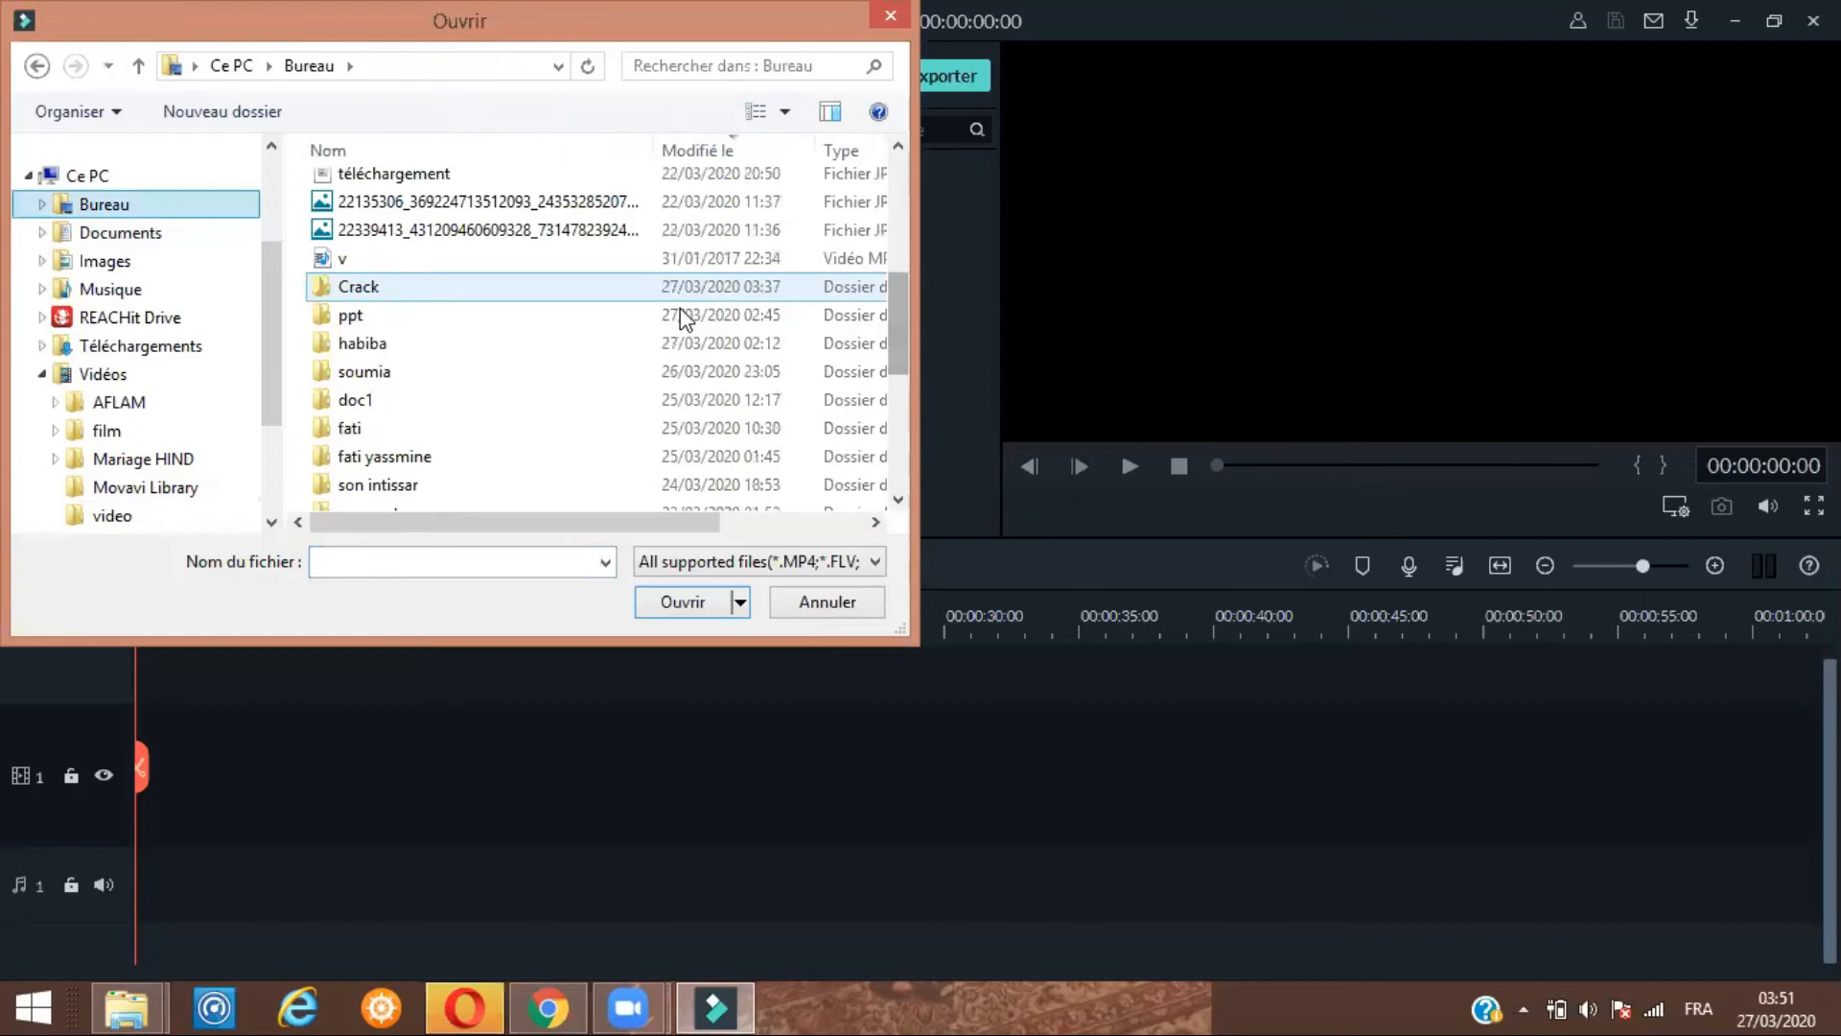
{"action": "double_click", "coordinate": [681, 311]}
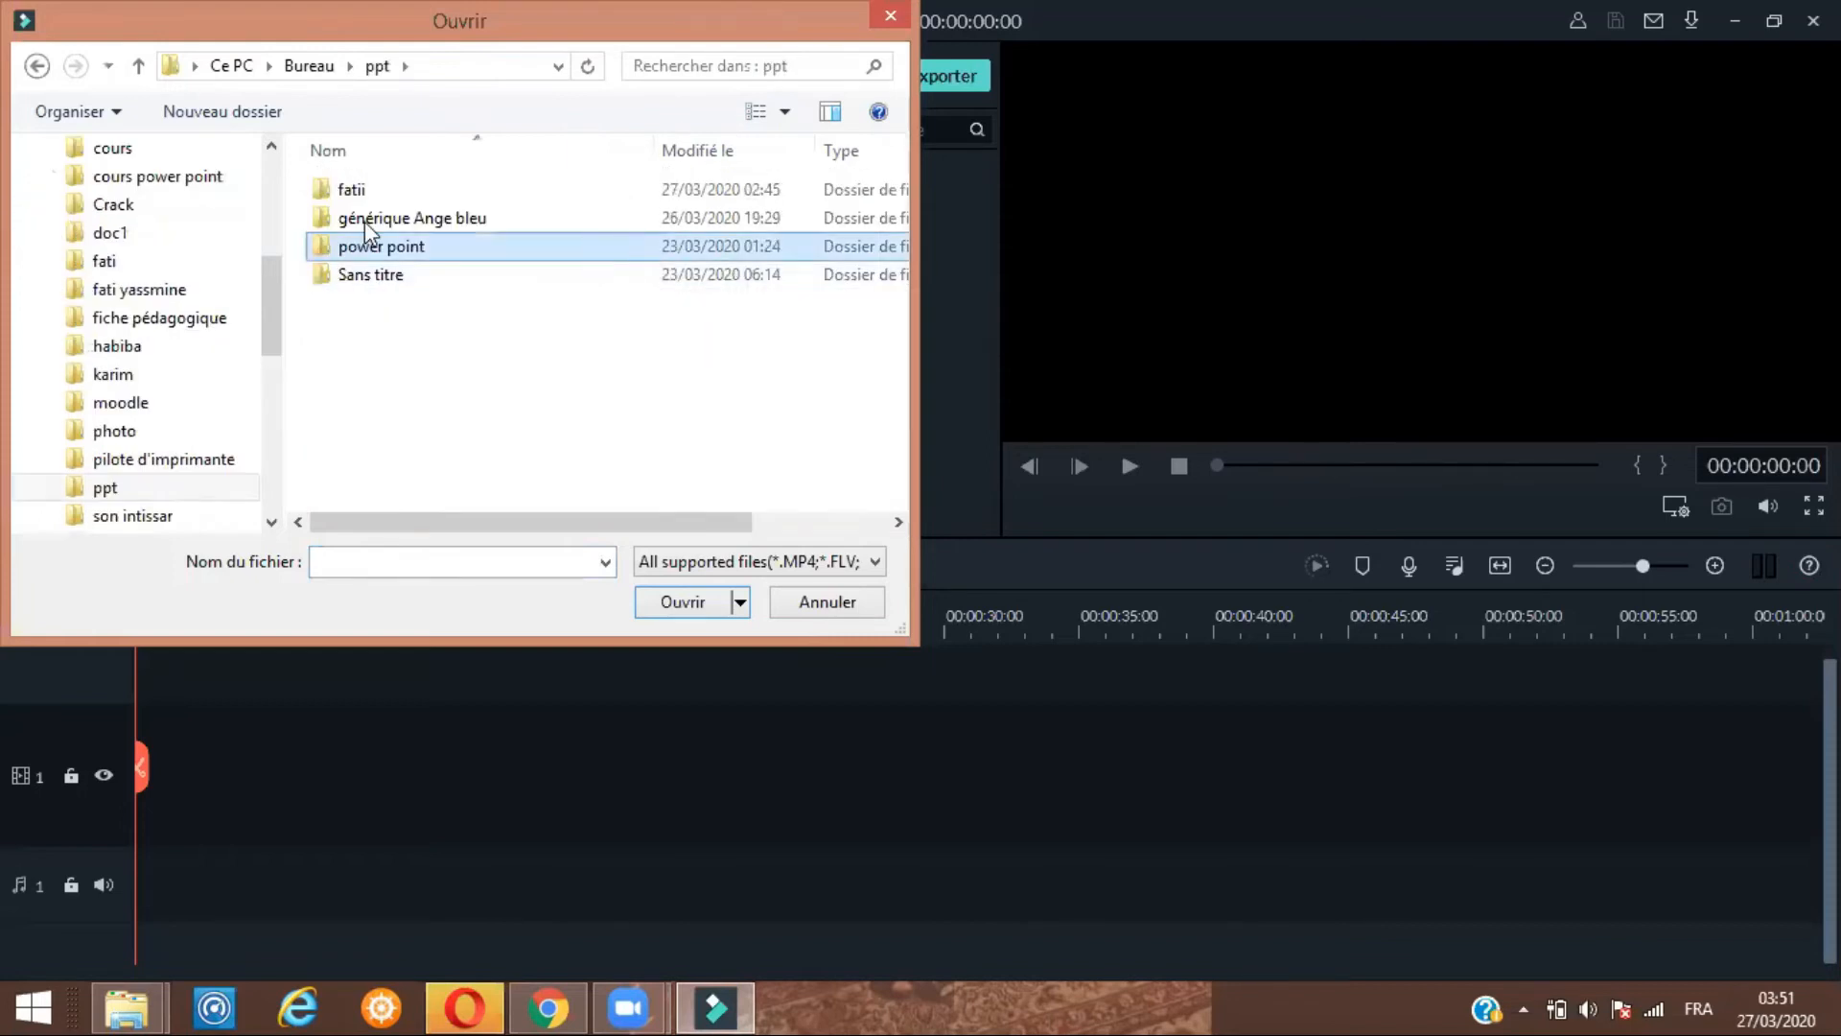
{"action": "double_click", "coordinate": [372, 244]}
{"action": "double_click", "coordinate": [534, 243]}
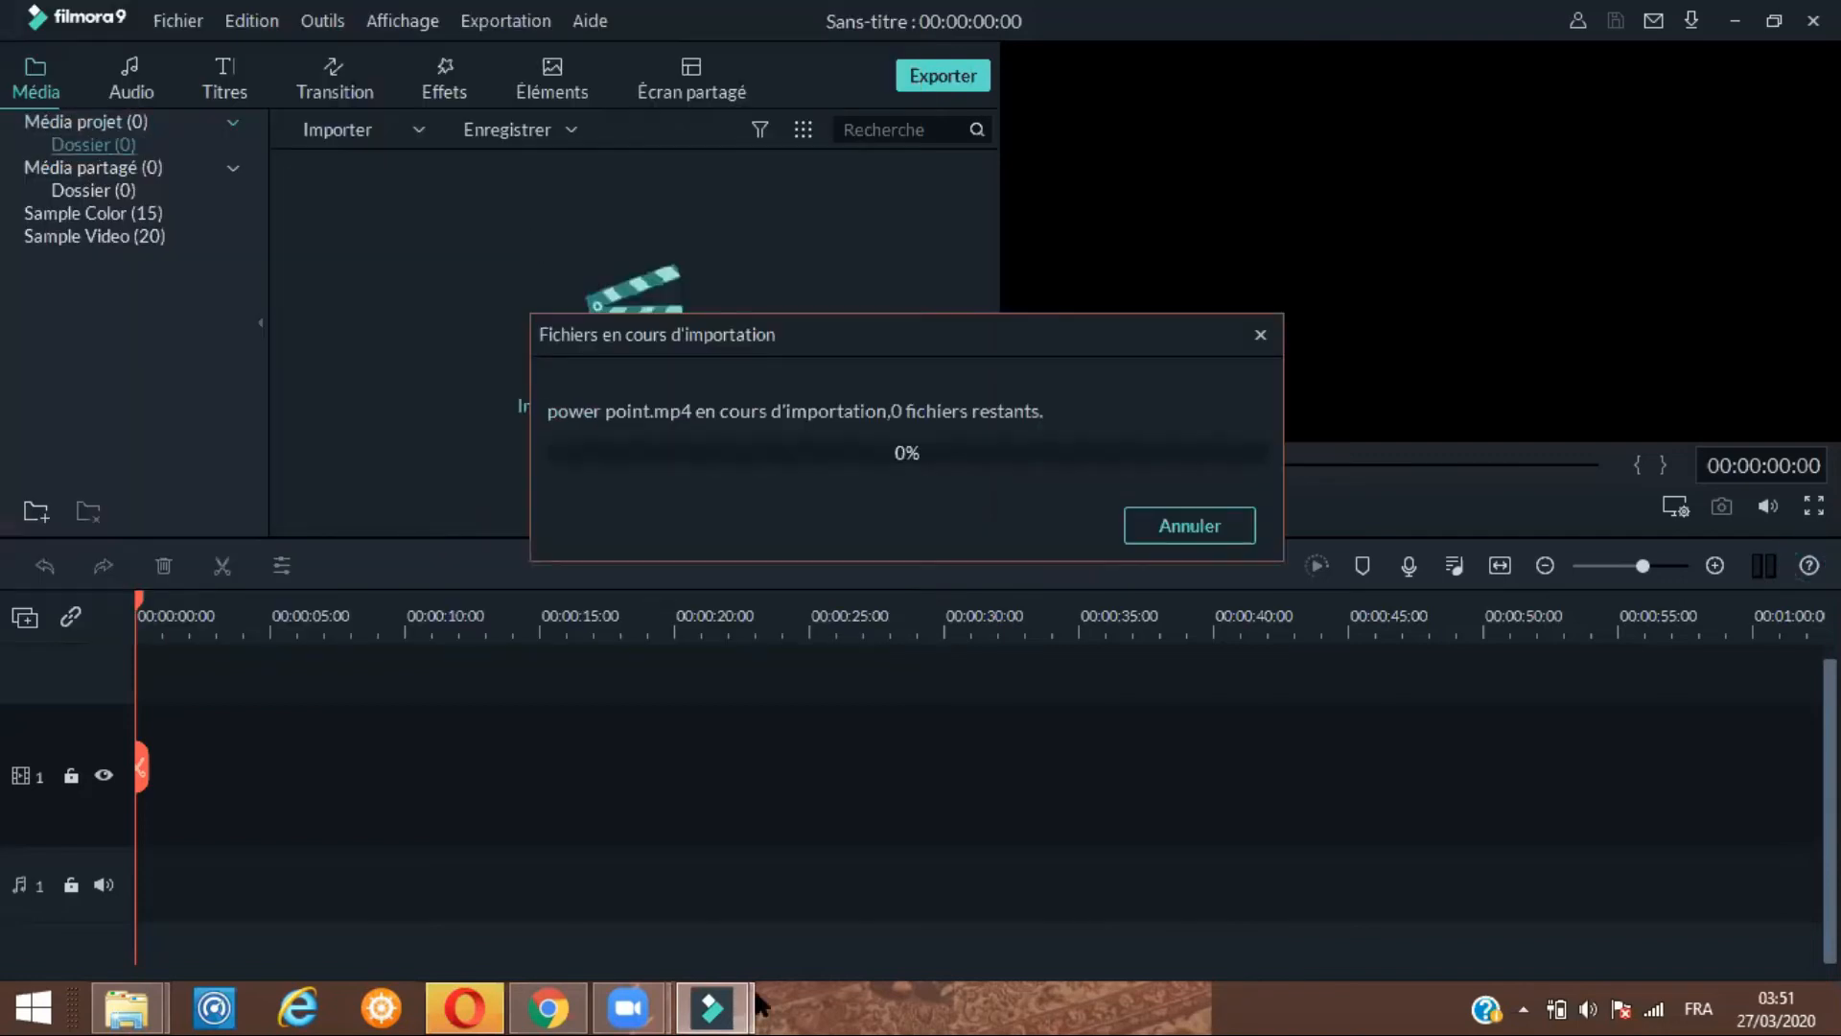
{"action": "mouse_move", "coordinate": [340, 268]}
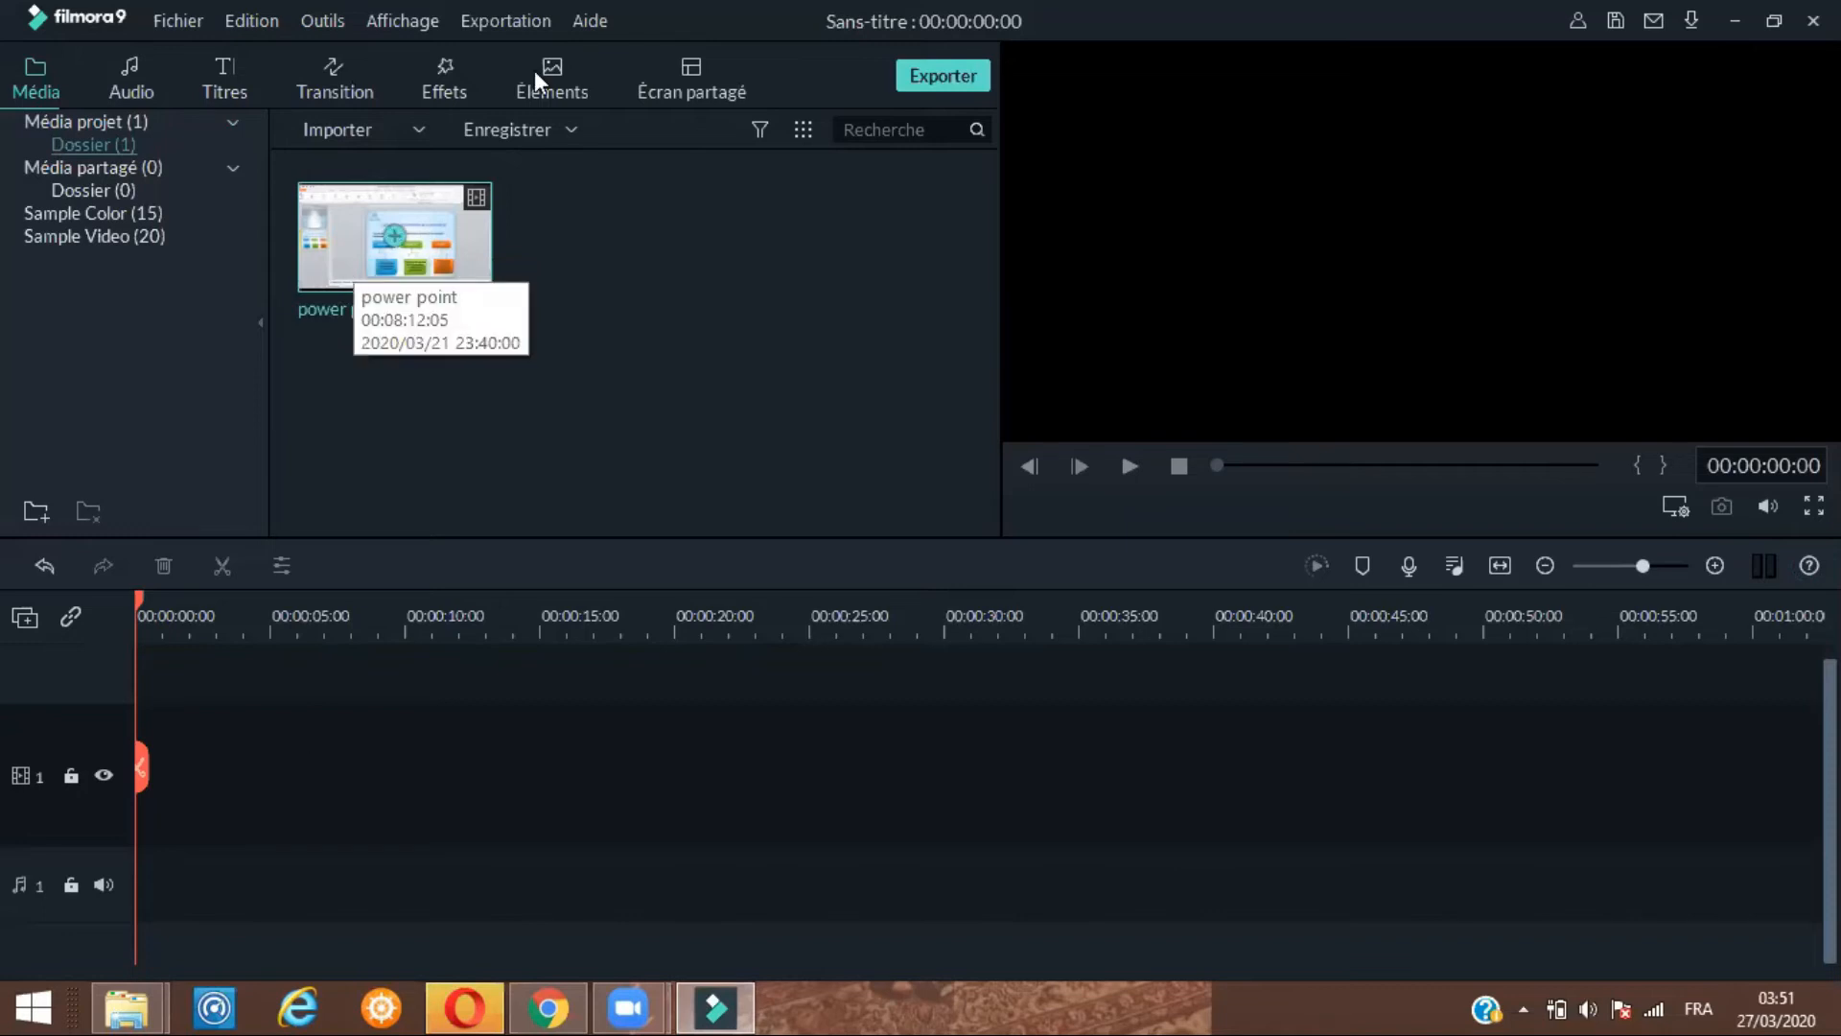
Check the Filmora9 activation status from the help options and close the confirmation
{"action": "left_click", "coordinate": [590, 23]}
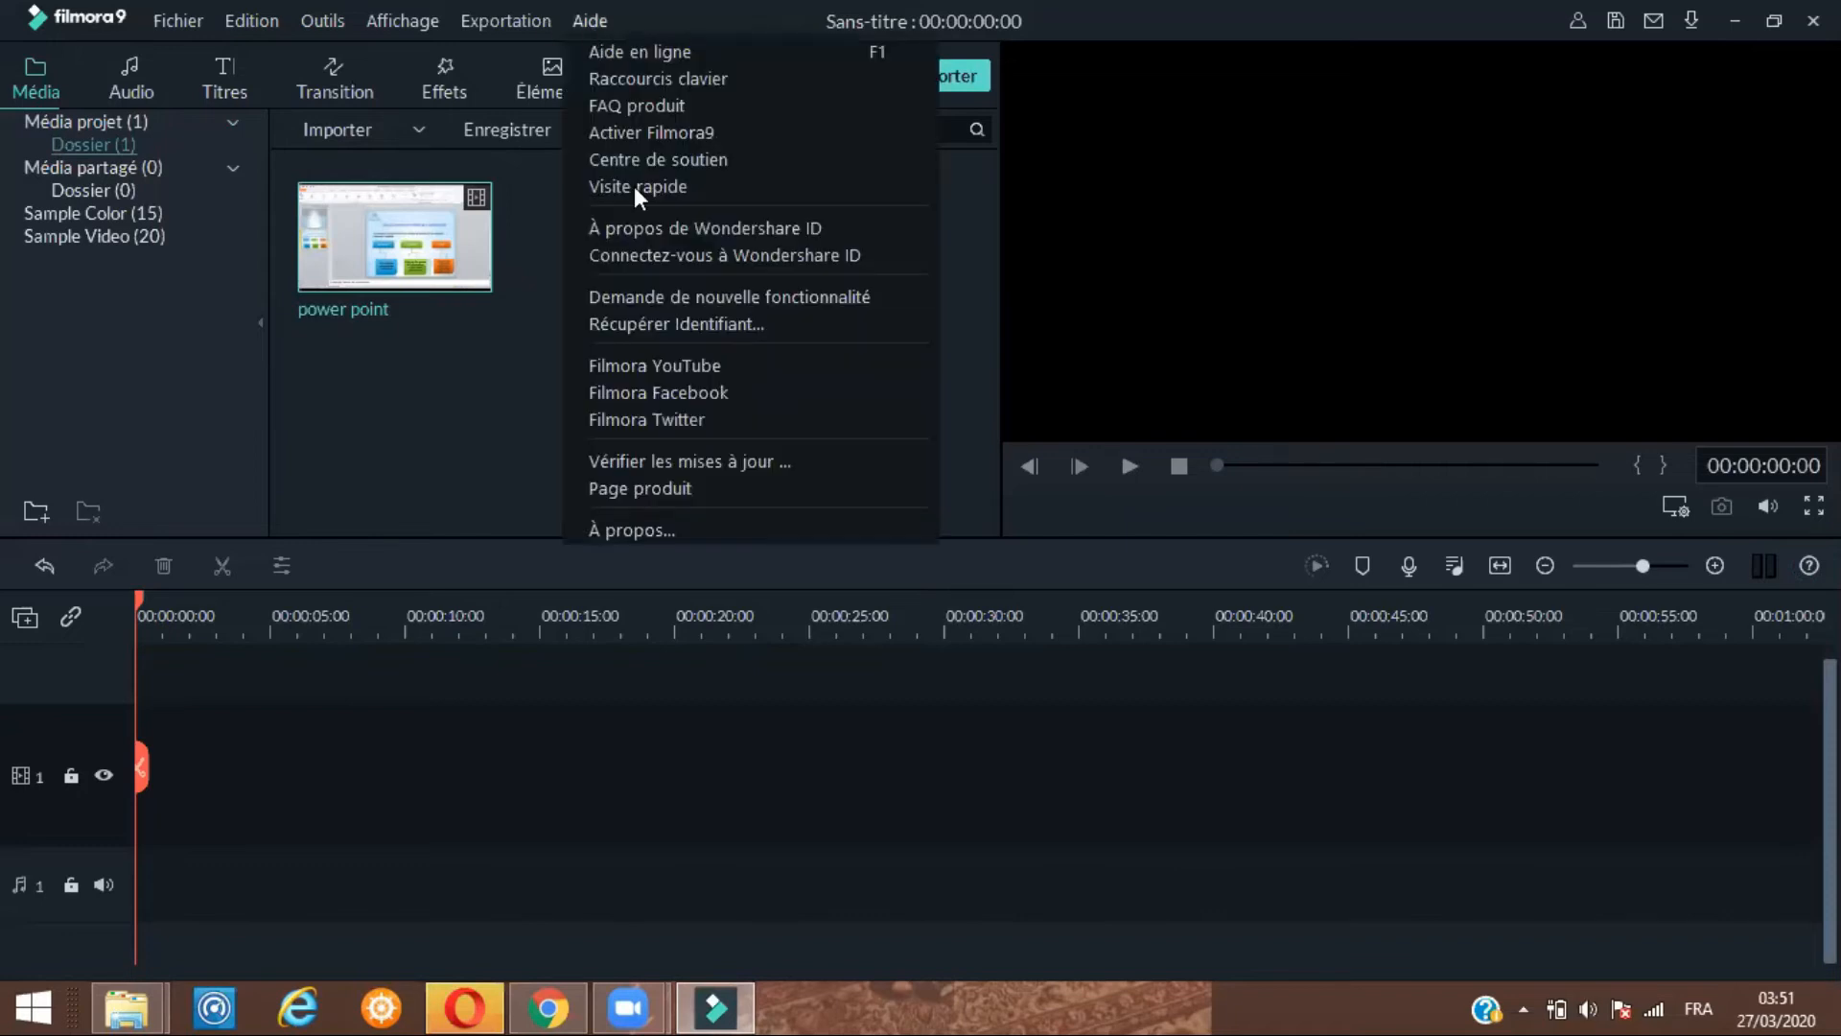
{"action": "left_click", "coordinate": [642, 136]}
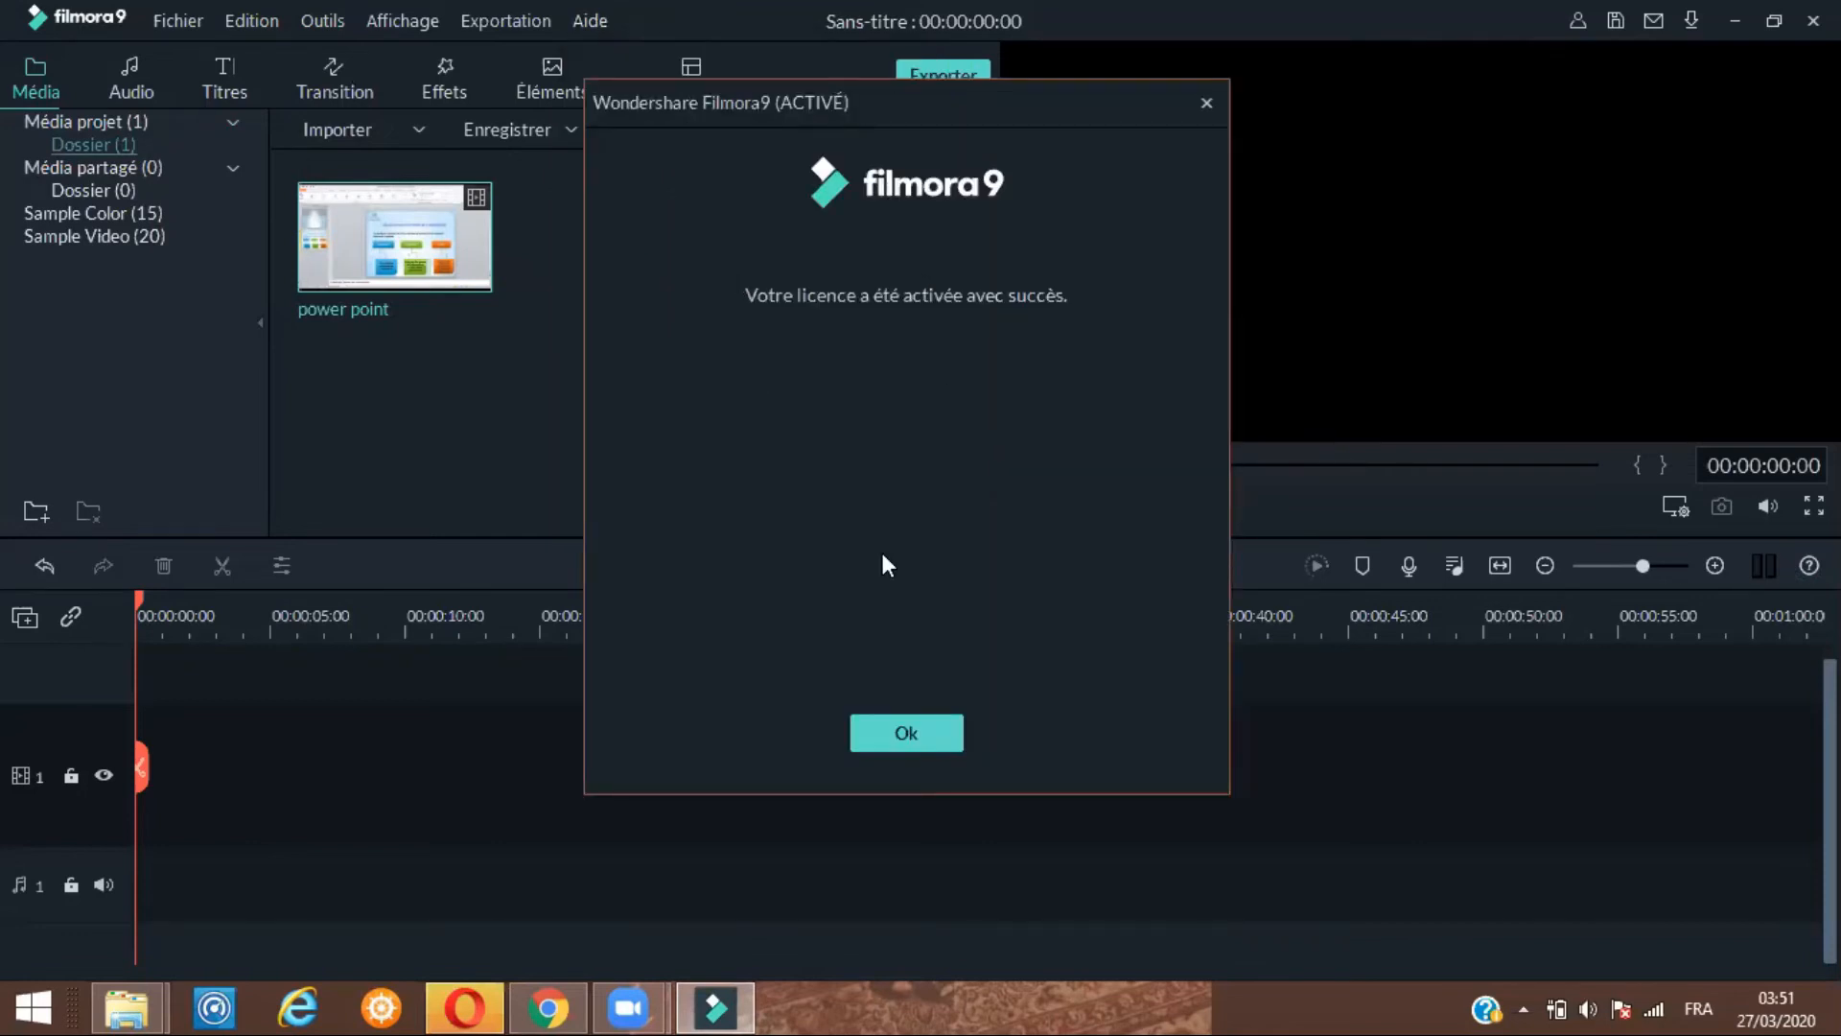
{"action": "left_click", "coordinate": [890, 745]}
Add the power point clip to the video track, keeping the project settings at 1920 x 1080 25fps
{"action": "mouse_move", "coordinate": [431, 269]}
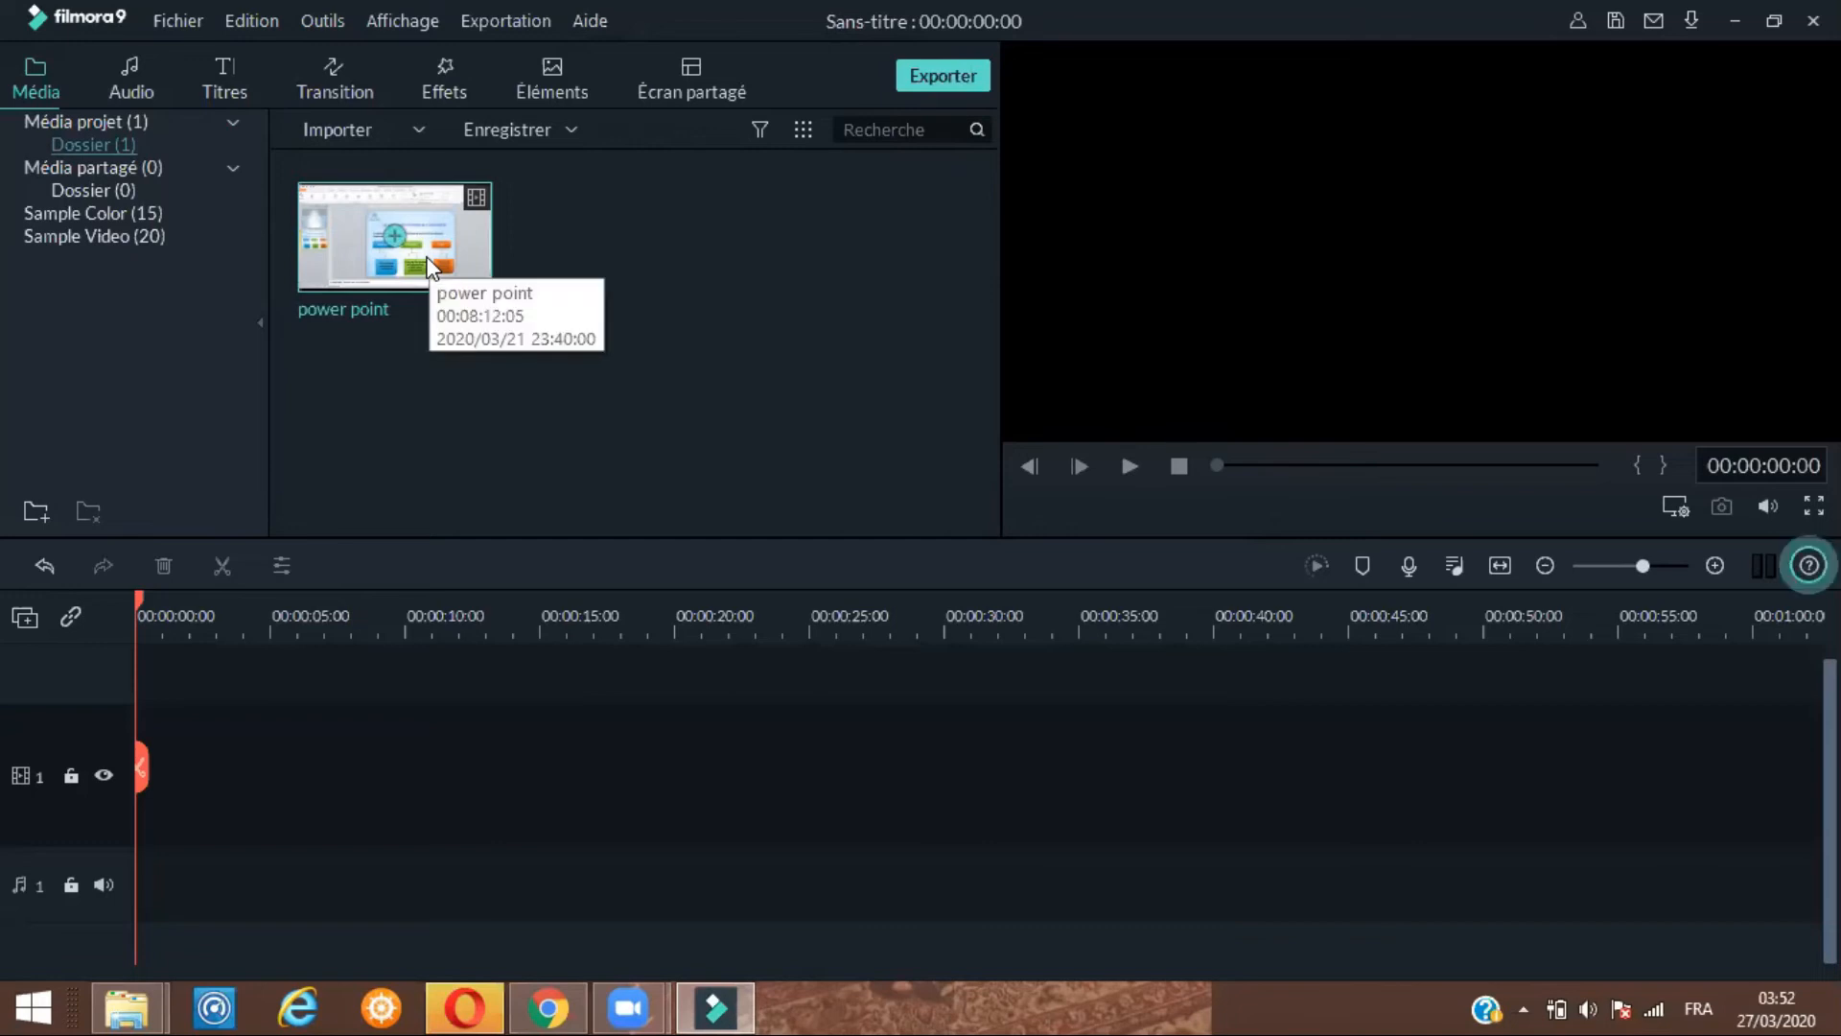
{"action": "left_click_drag", "start_coordinate": [429, 267], "coordinate": [366, 792]}
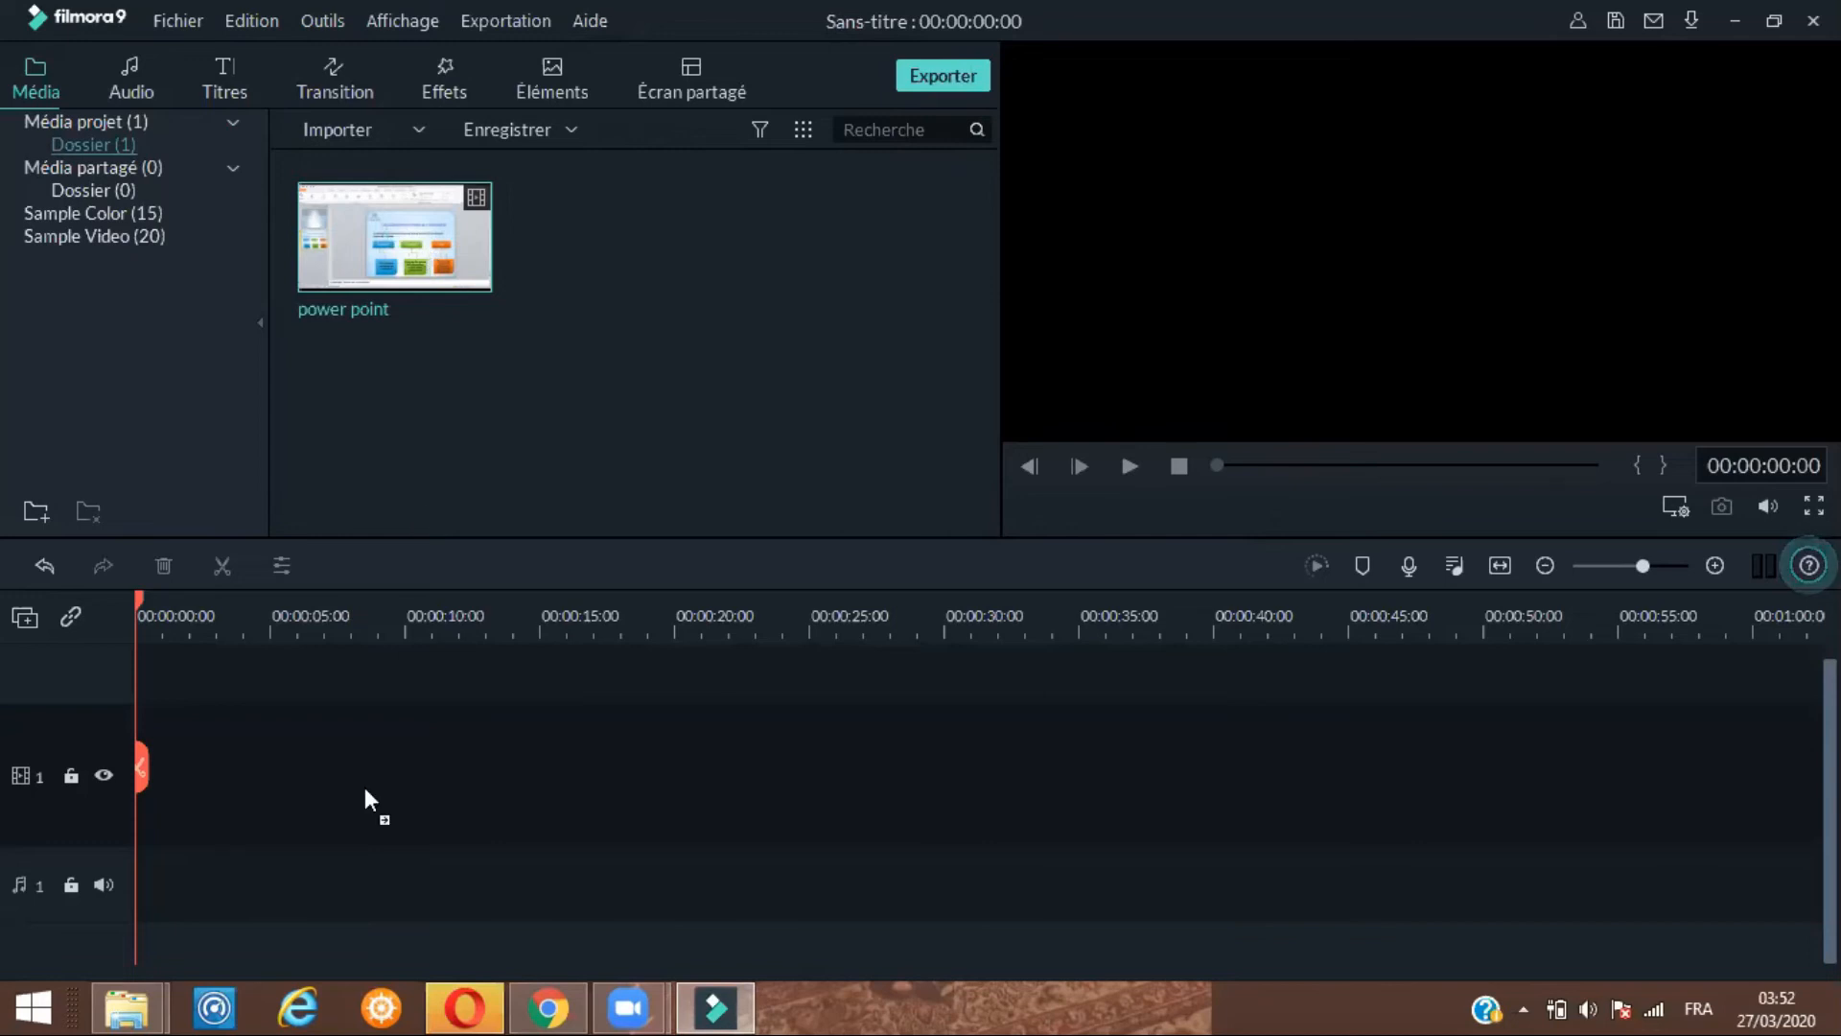
{"action": "left_click_drag", "start_coordinate": [219, 764], "coordinate": [143, 765]}
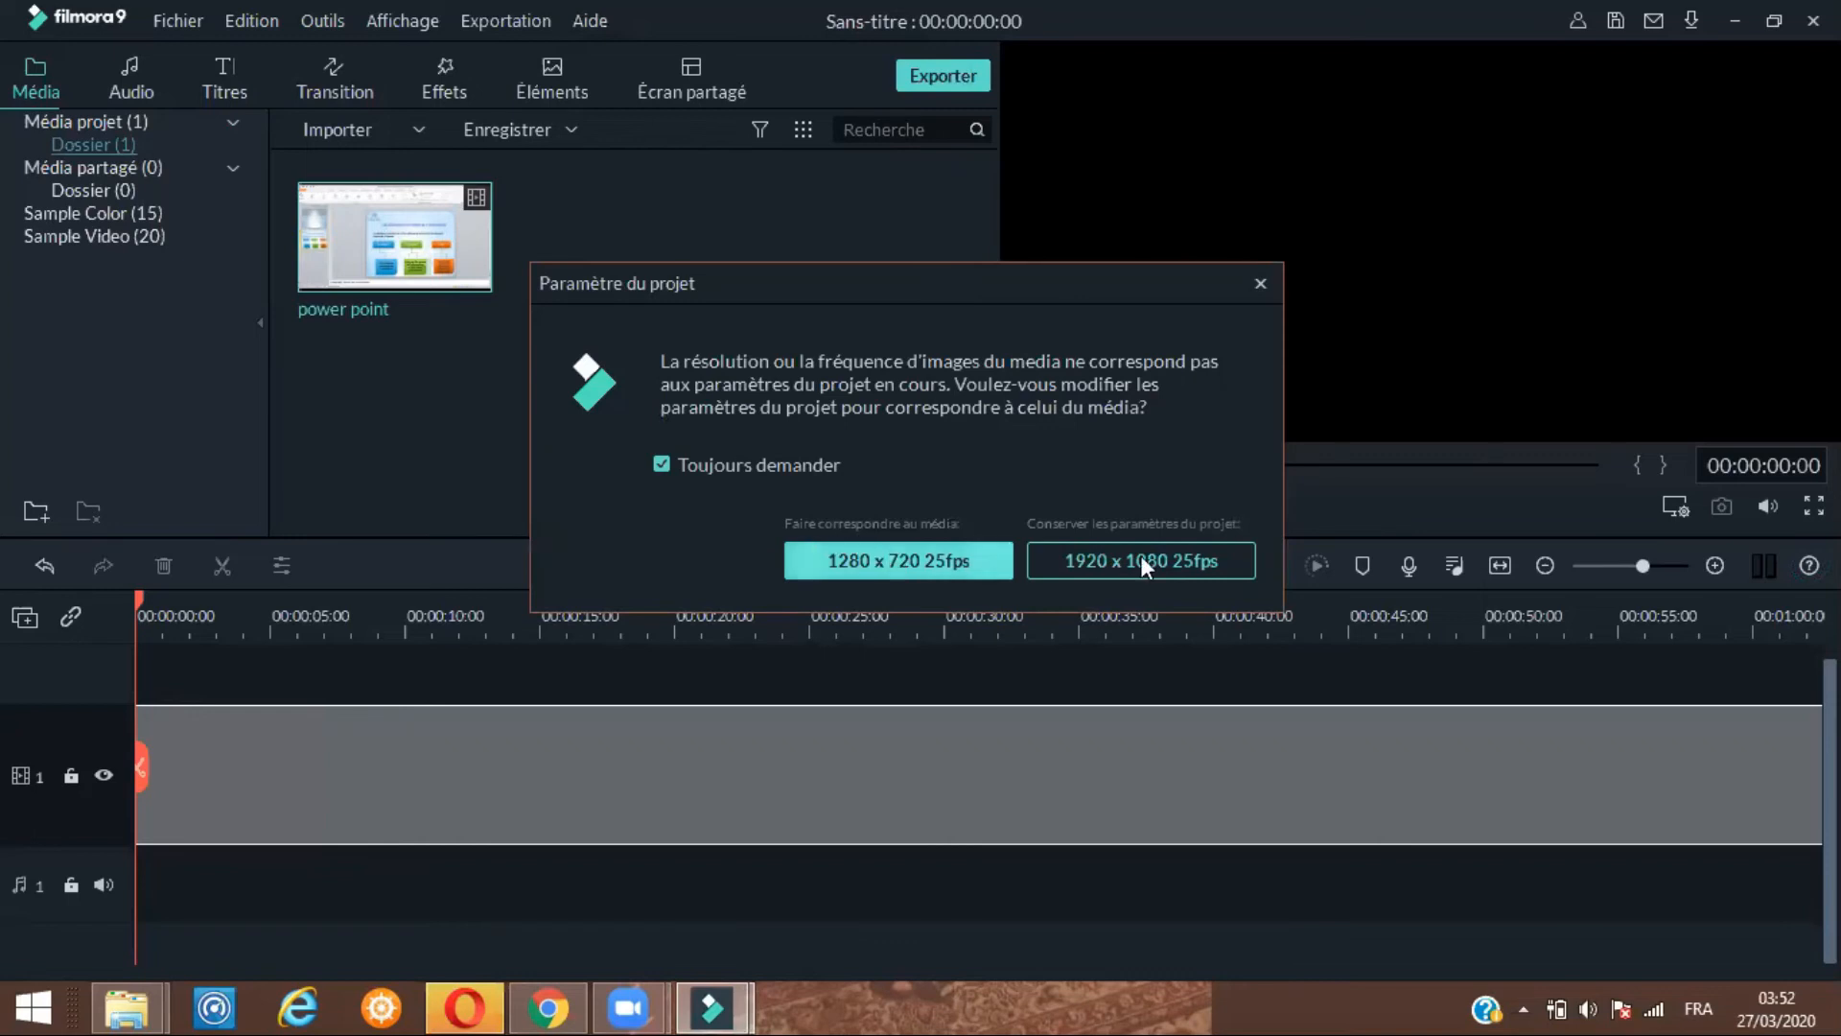
{"action": "left_click", "coordinate": [1089, 564]}
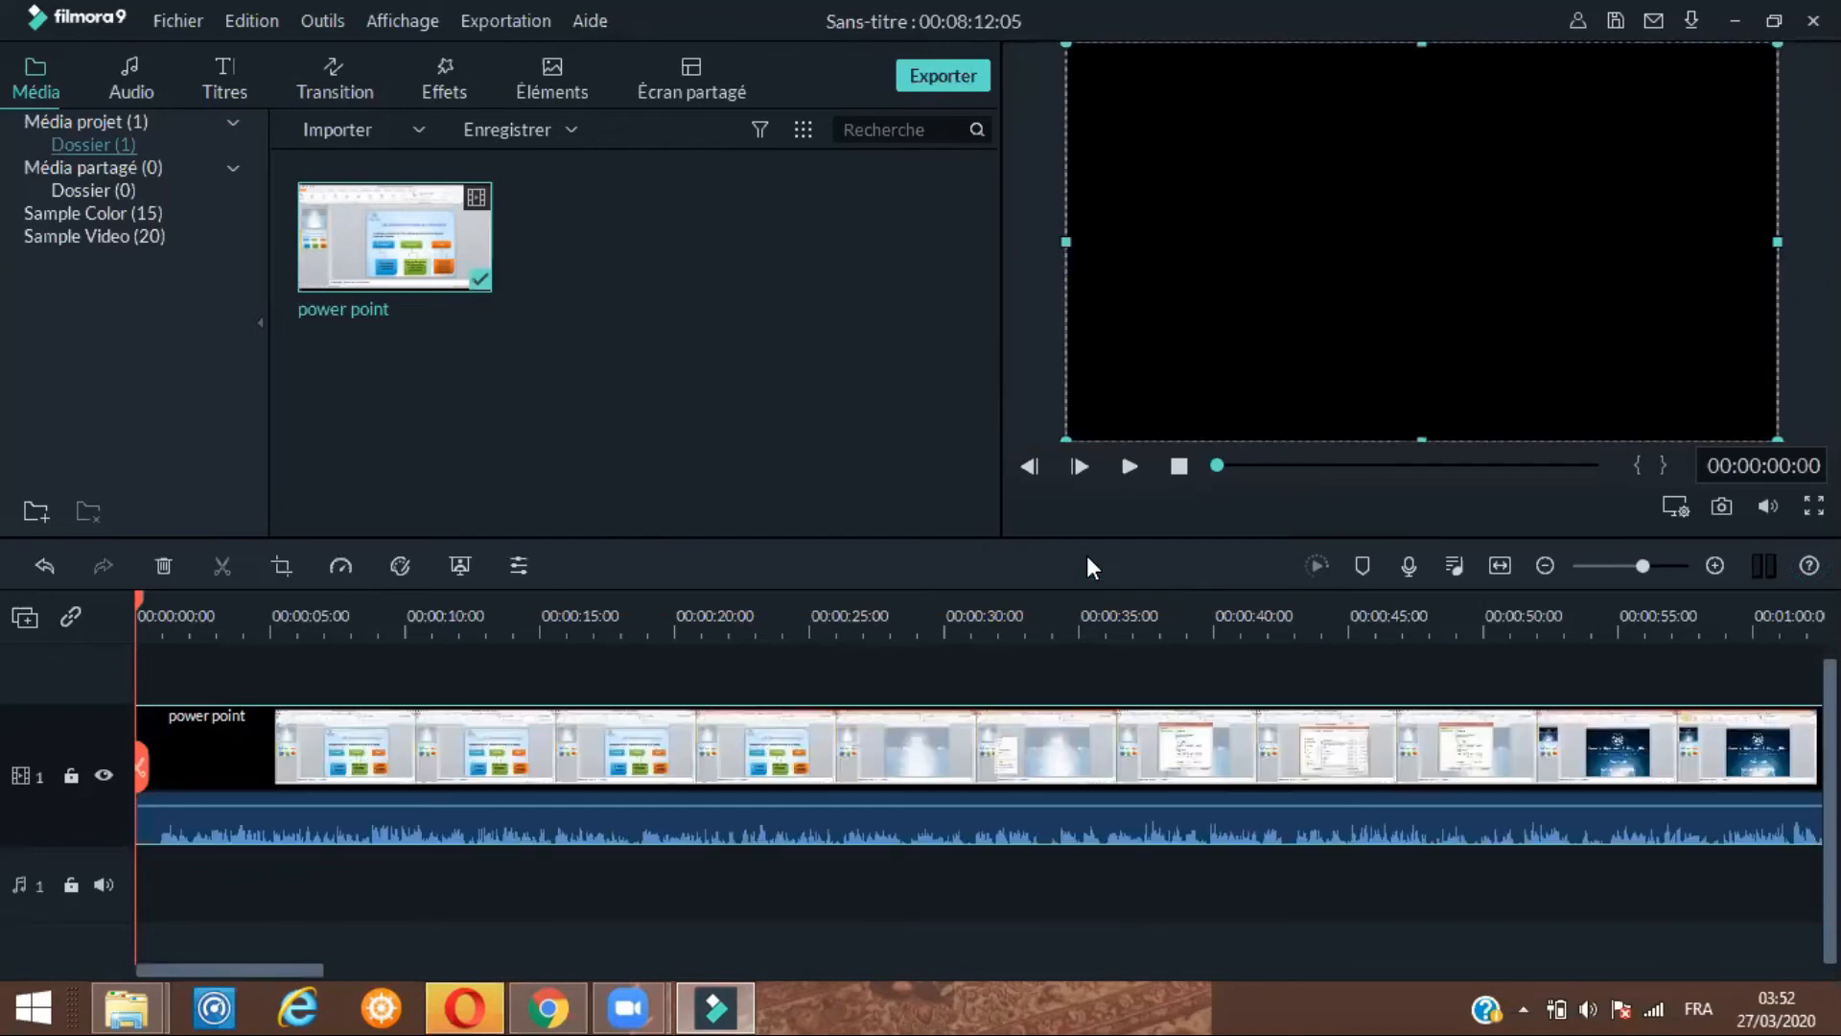
Preview the timeline playback and return the playhead to the start
{"action": "left_click", "coordinate": [1129, 467]}
{"action": "left_click", "coordinate": [1129, 467]}
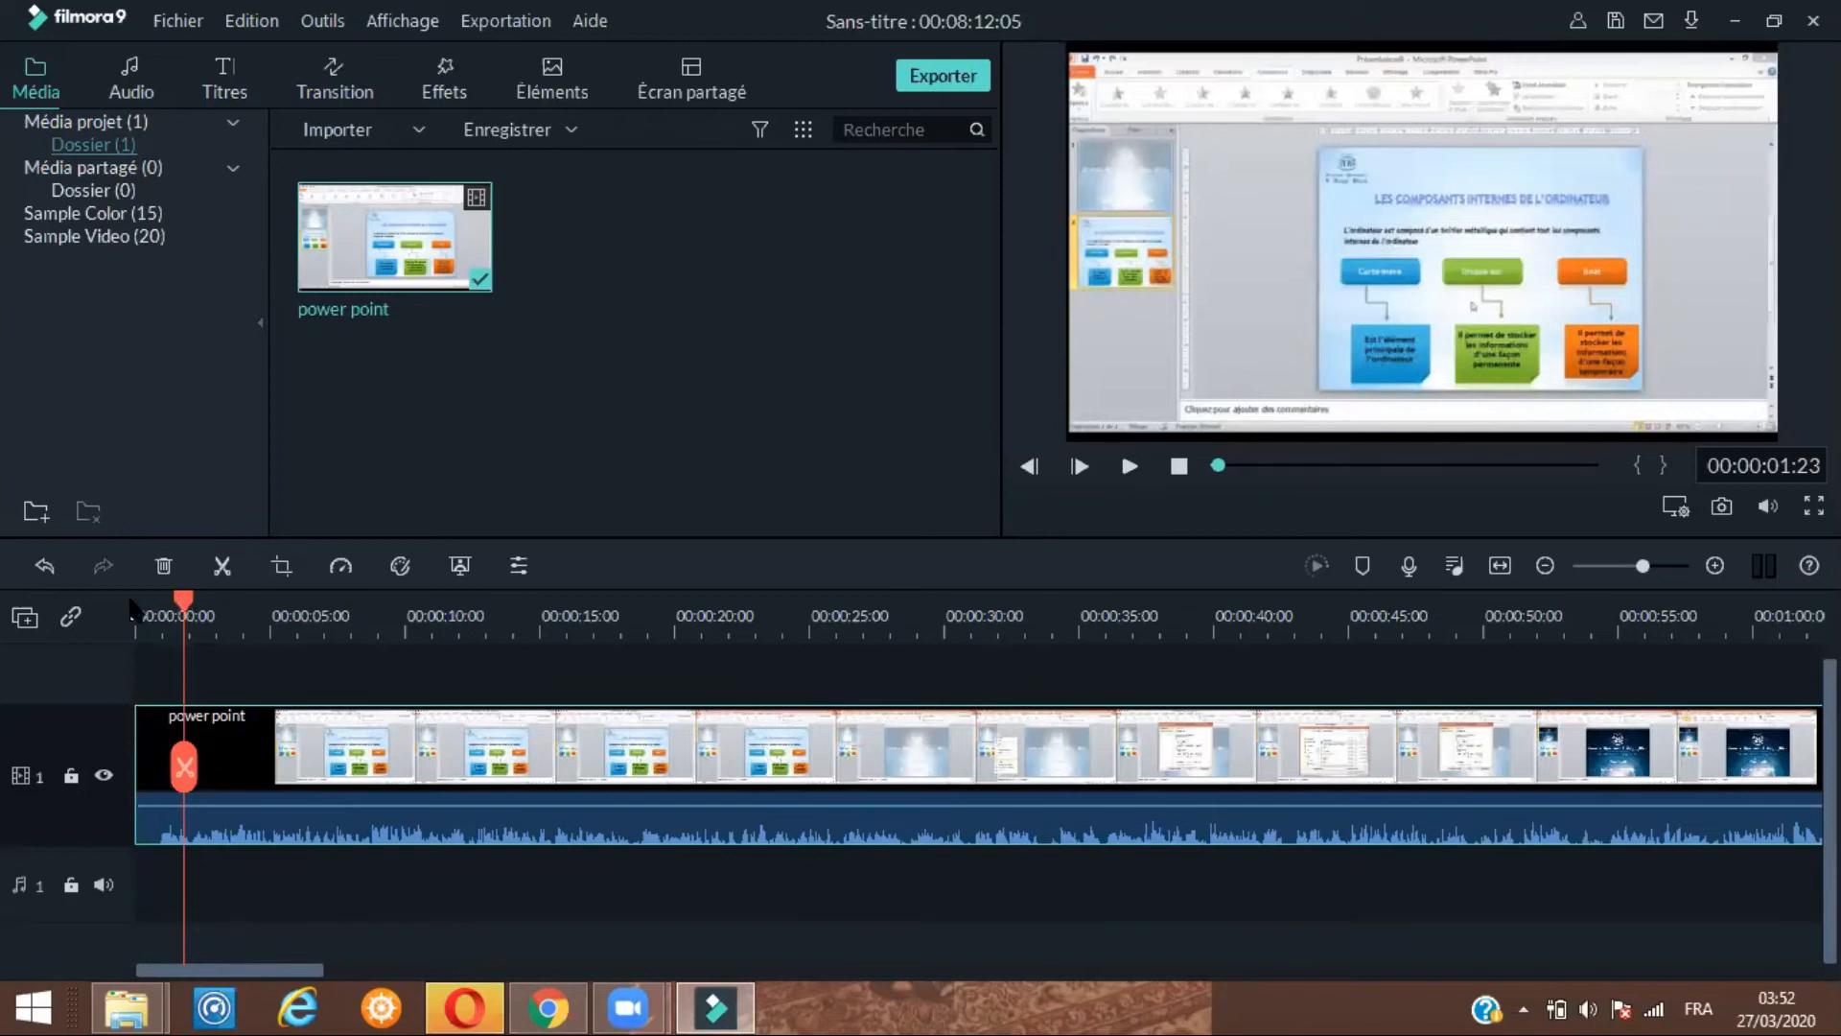
{"action": "left_click", "coordinate": [132, 602]}
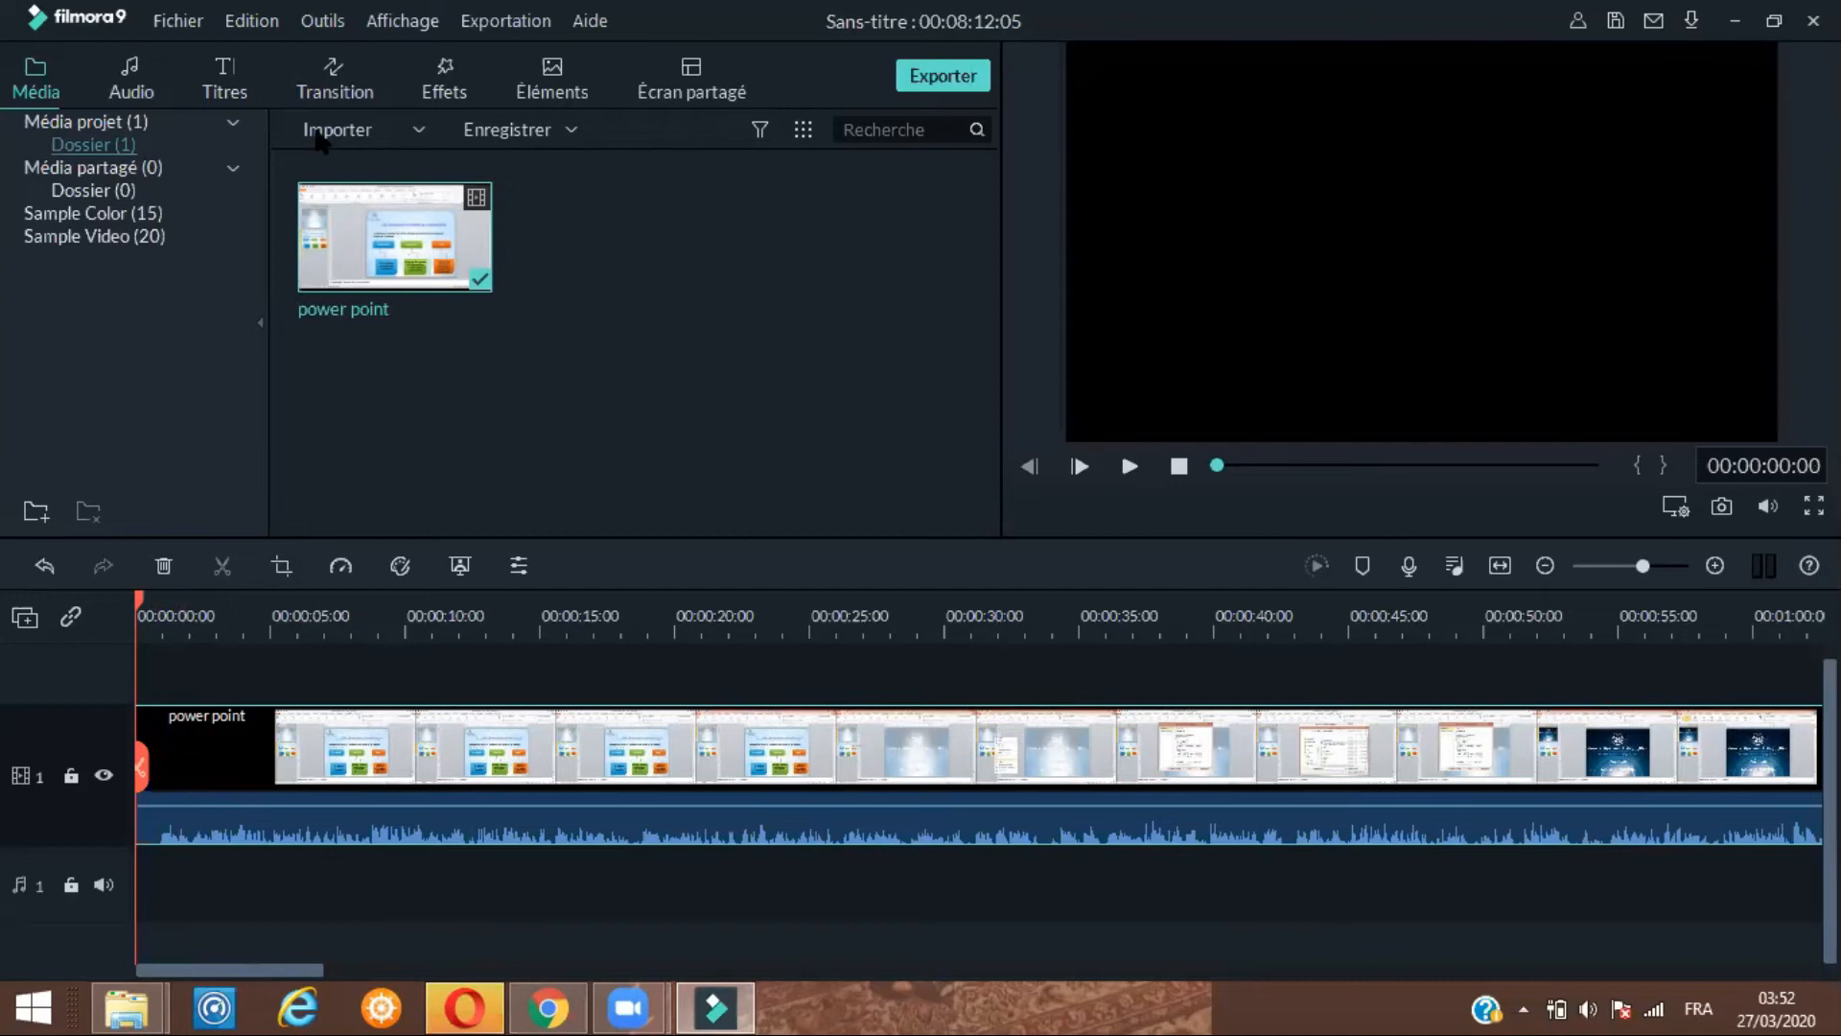
Import the générique Ange bleu video from the ppt folder into the project media
{"action": "left_click", "coordinate": [322, 132]}
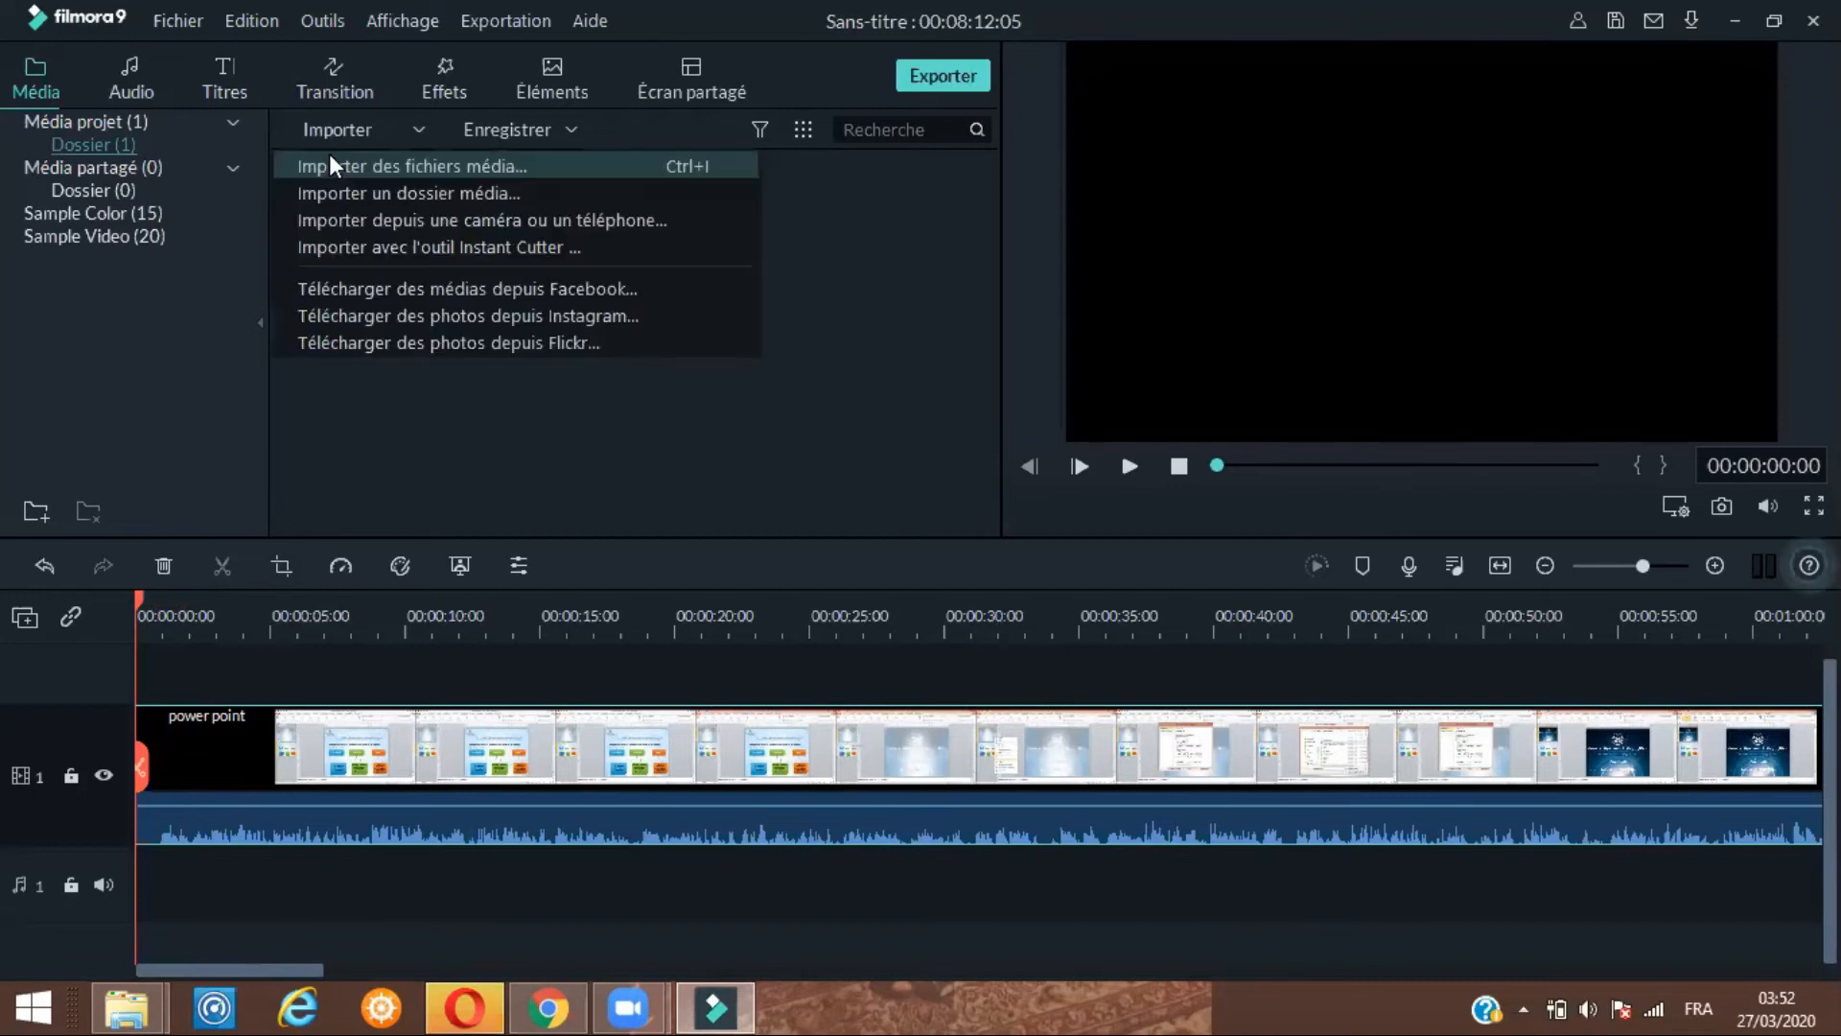
{"action": "left_click", "coordinate": [331, 167]}
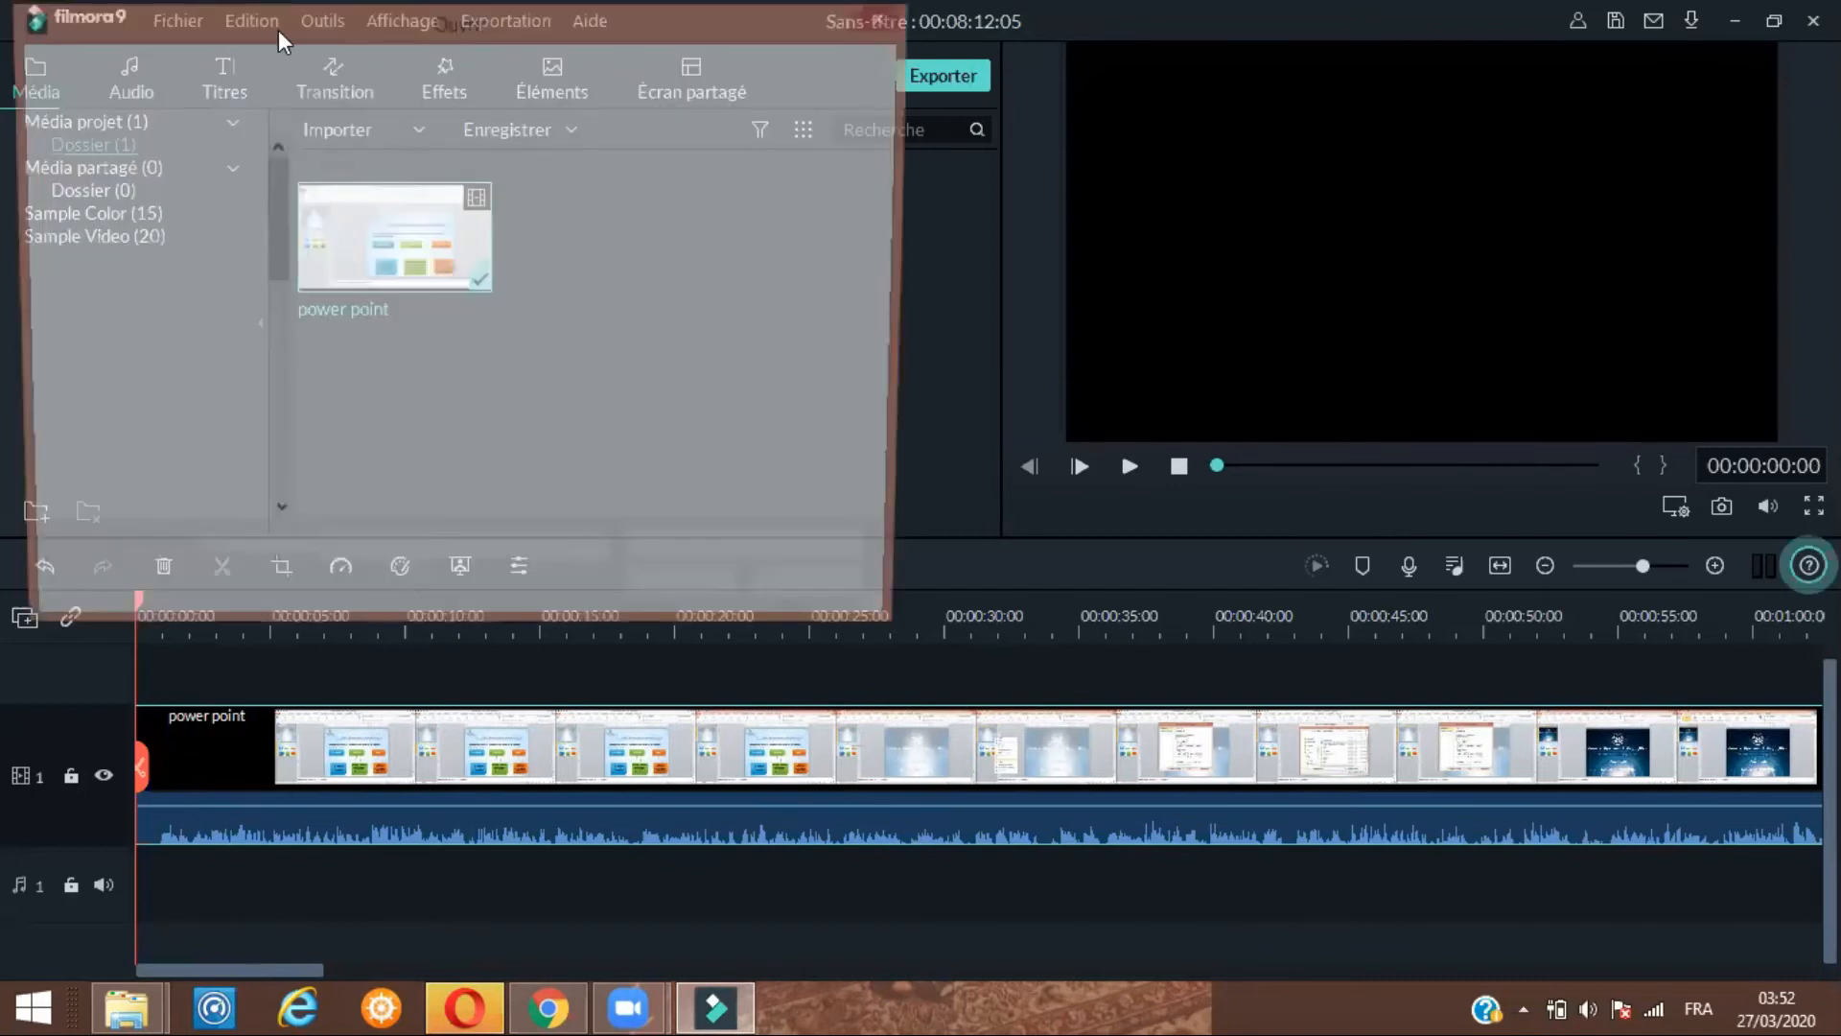
{"action": "left_click", "coordinate": [301, 67]}
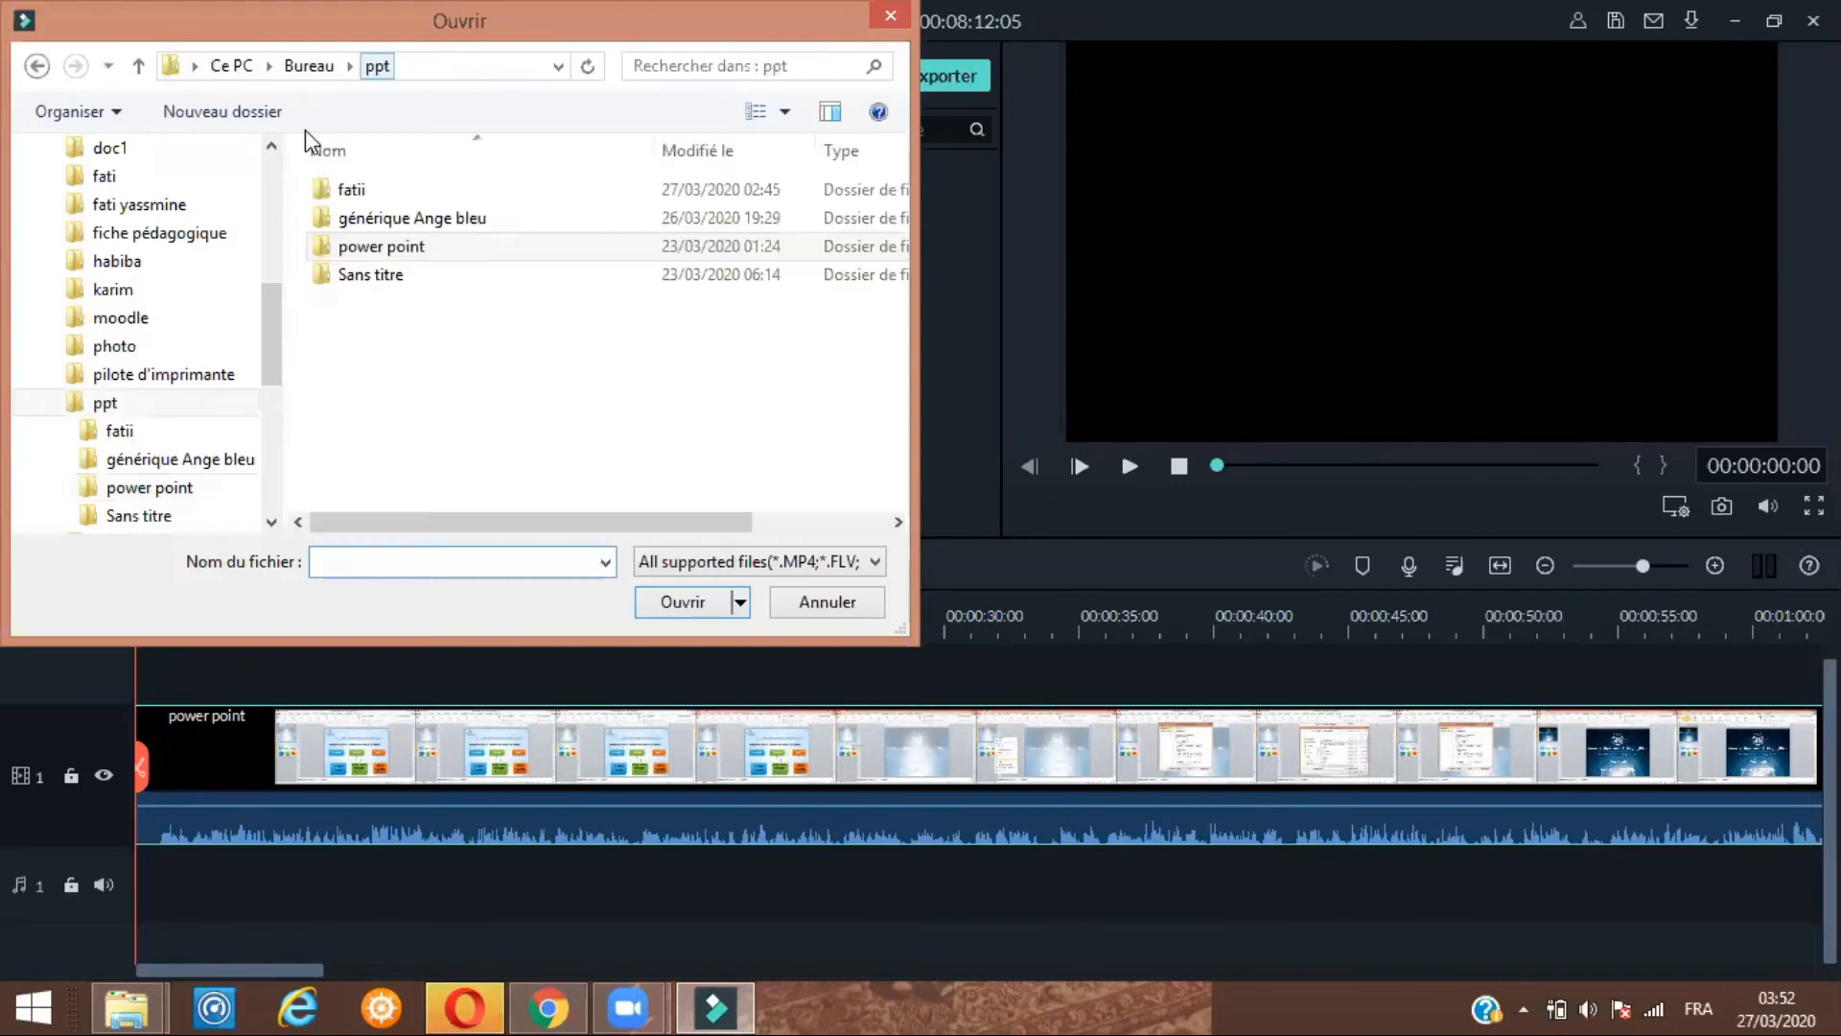
{"action": "double_click", "coordinate": [355, 220]}
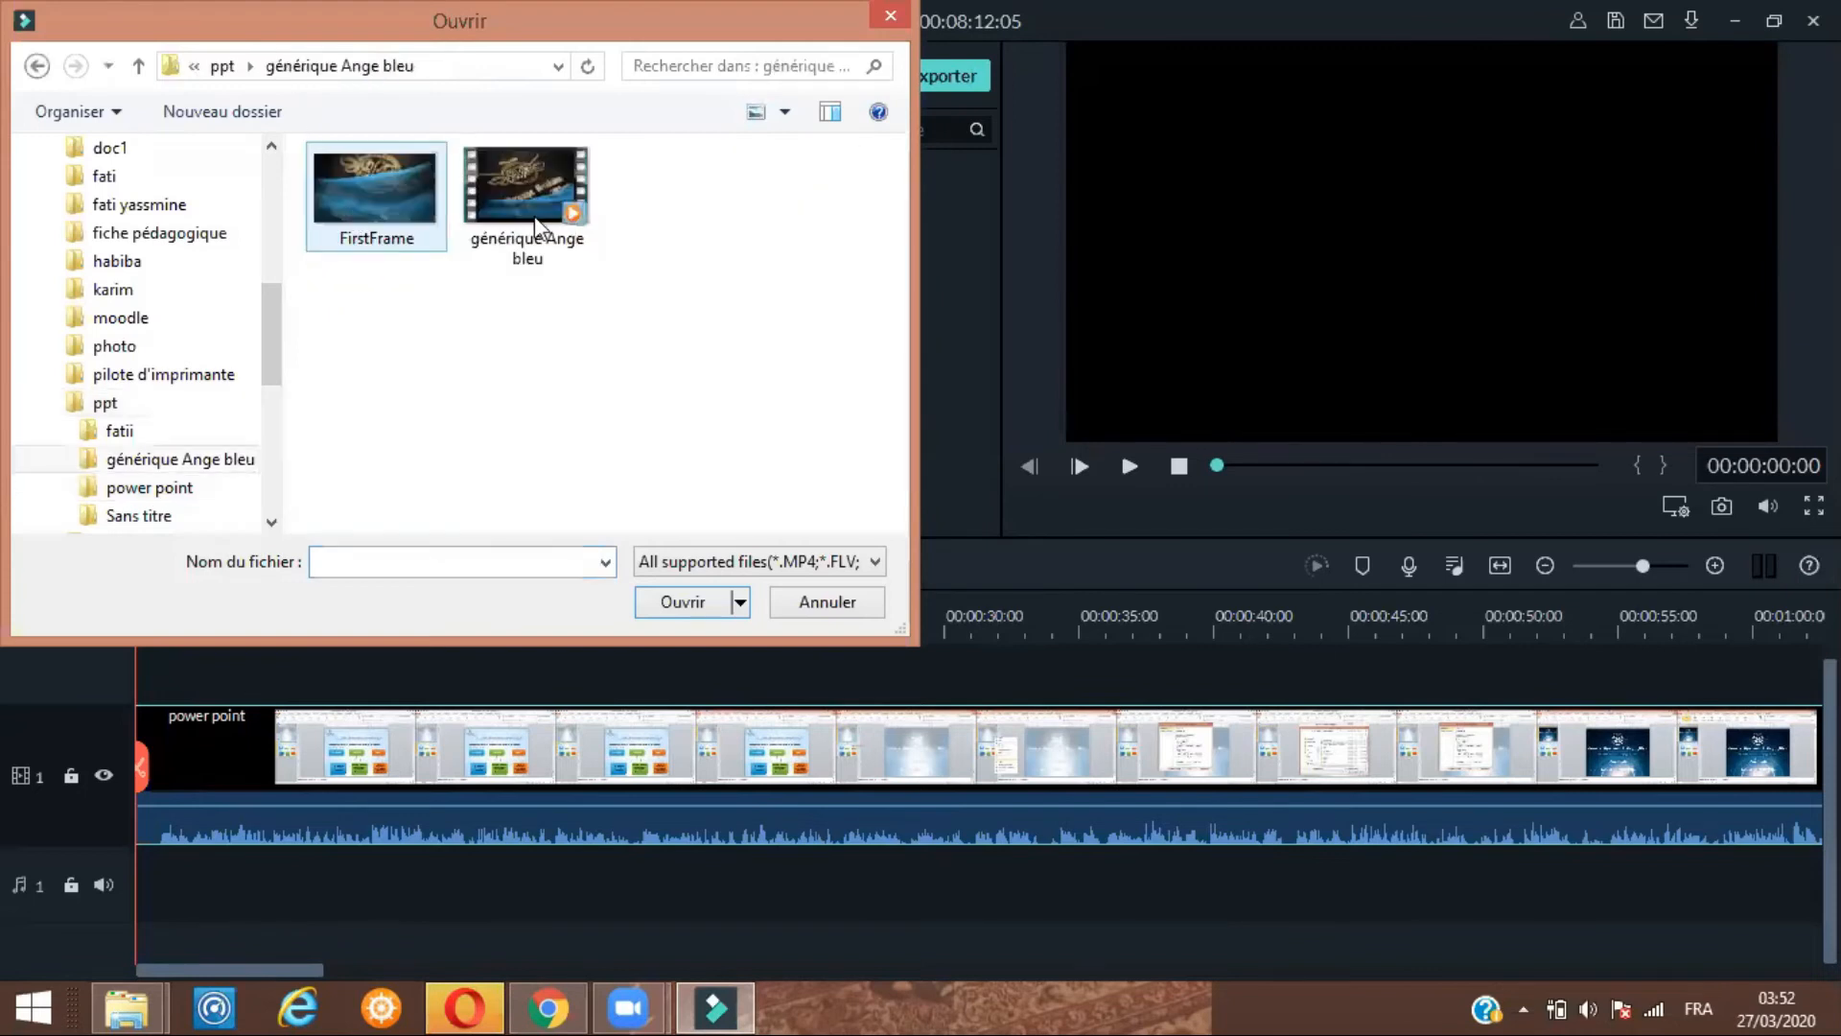
{"action": "double_click", "coordinate": [537, 226]}
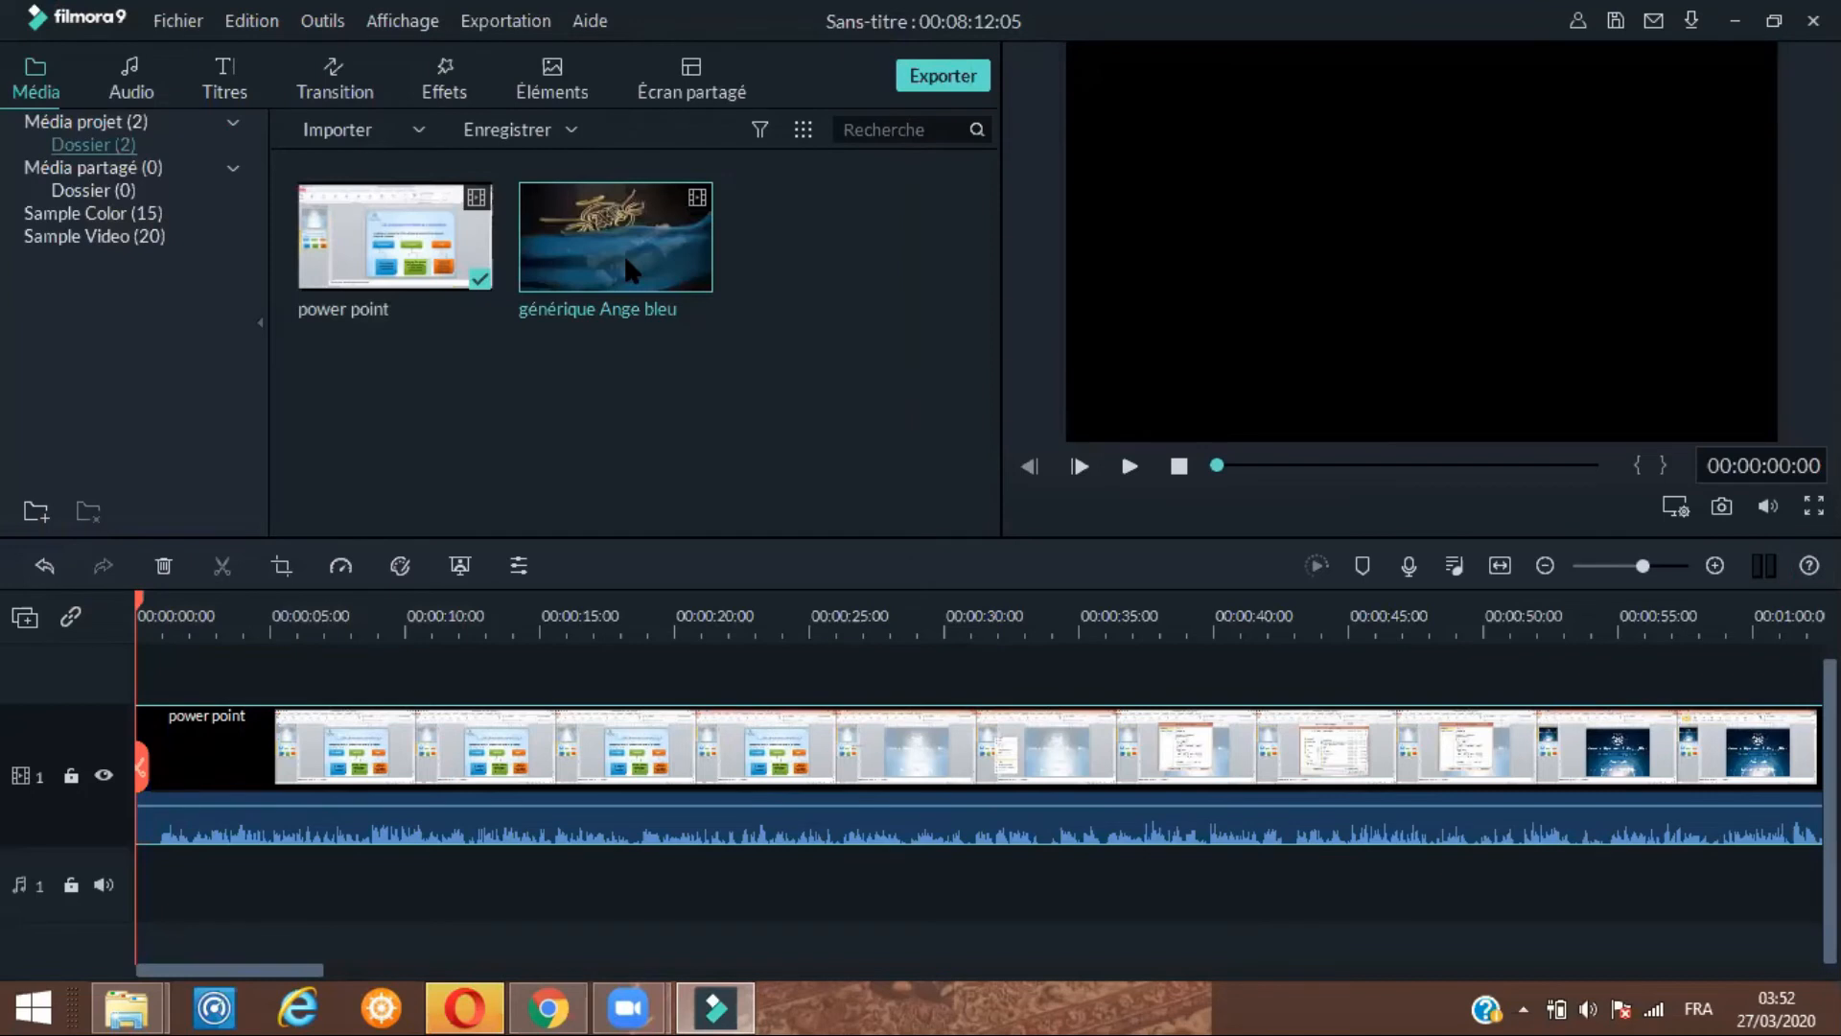
Place the générique Ange bleu clip at the start of the video track and preview it
{"action": "left_click_drag", "start_coordinate": [626, 259], "coordinate": [108, 754]}
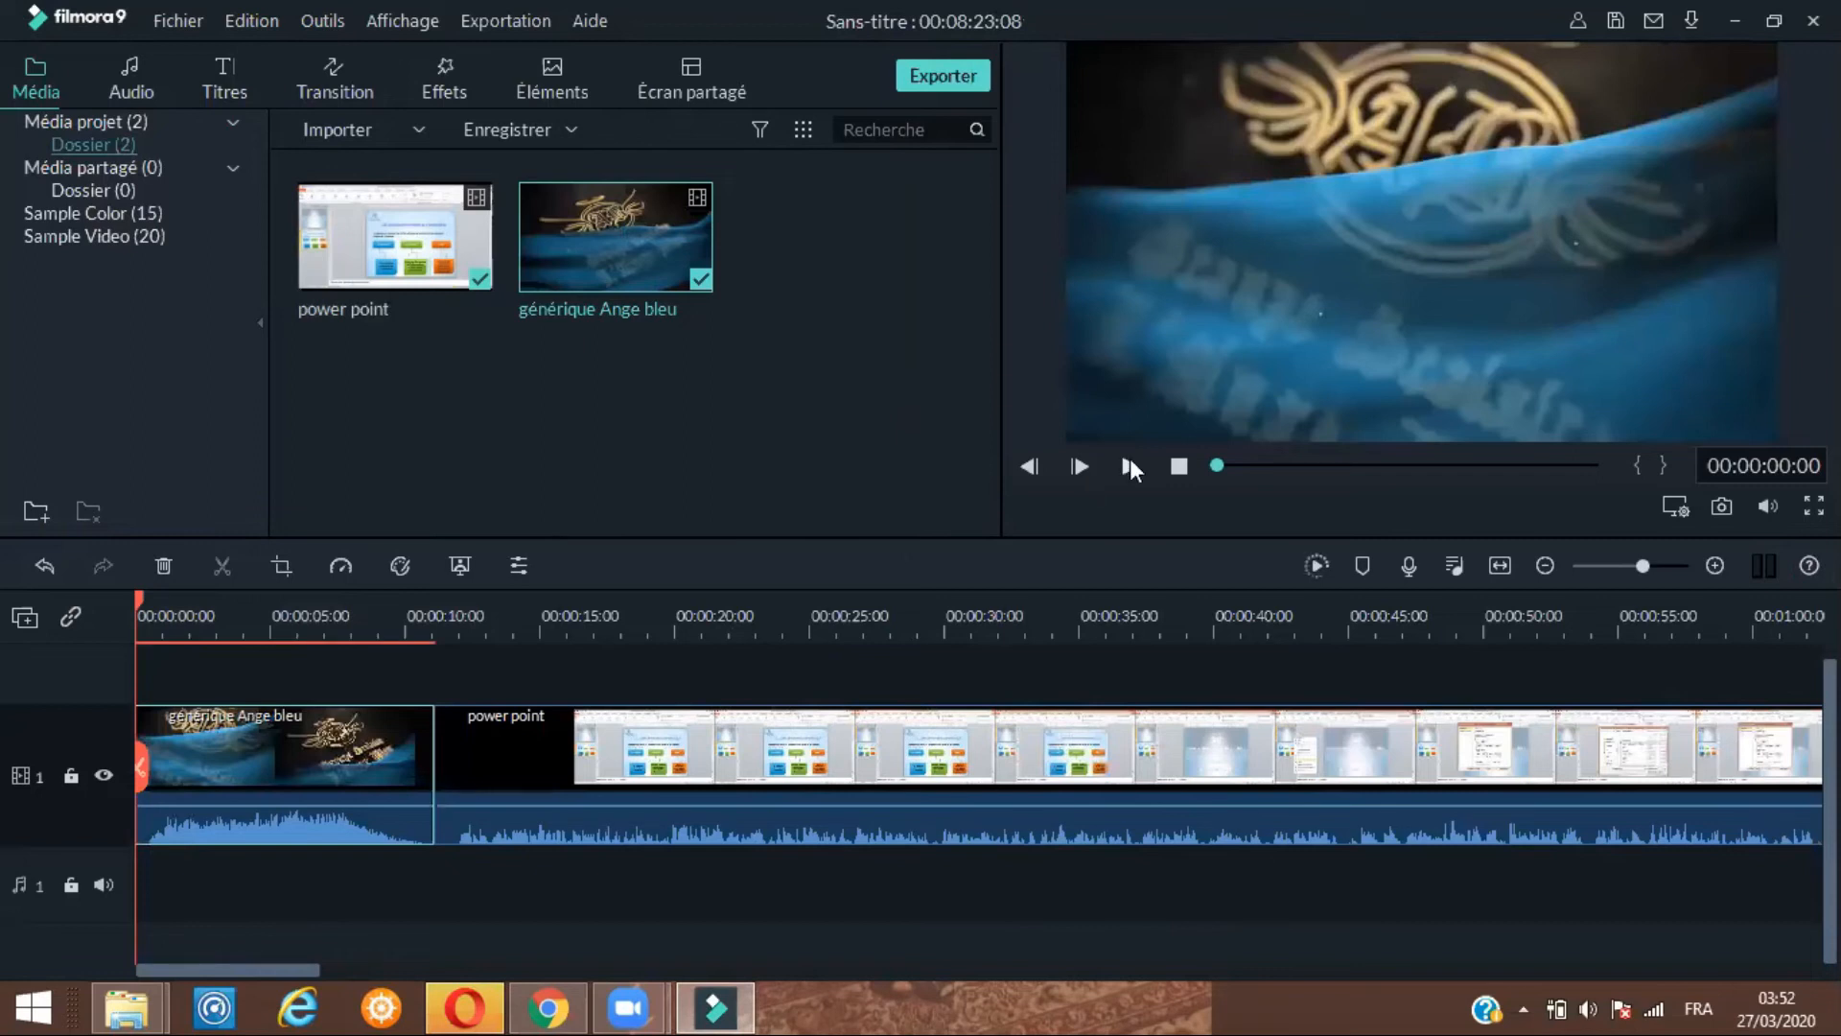
{"action": "left_click", "coordinate": [1131, 467]}
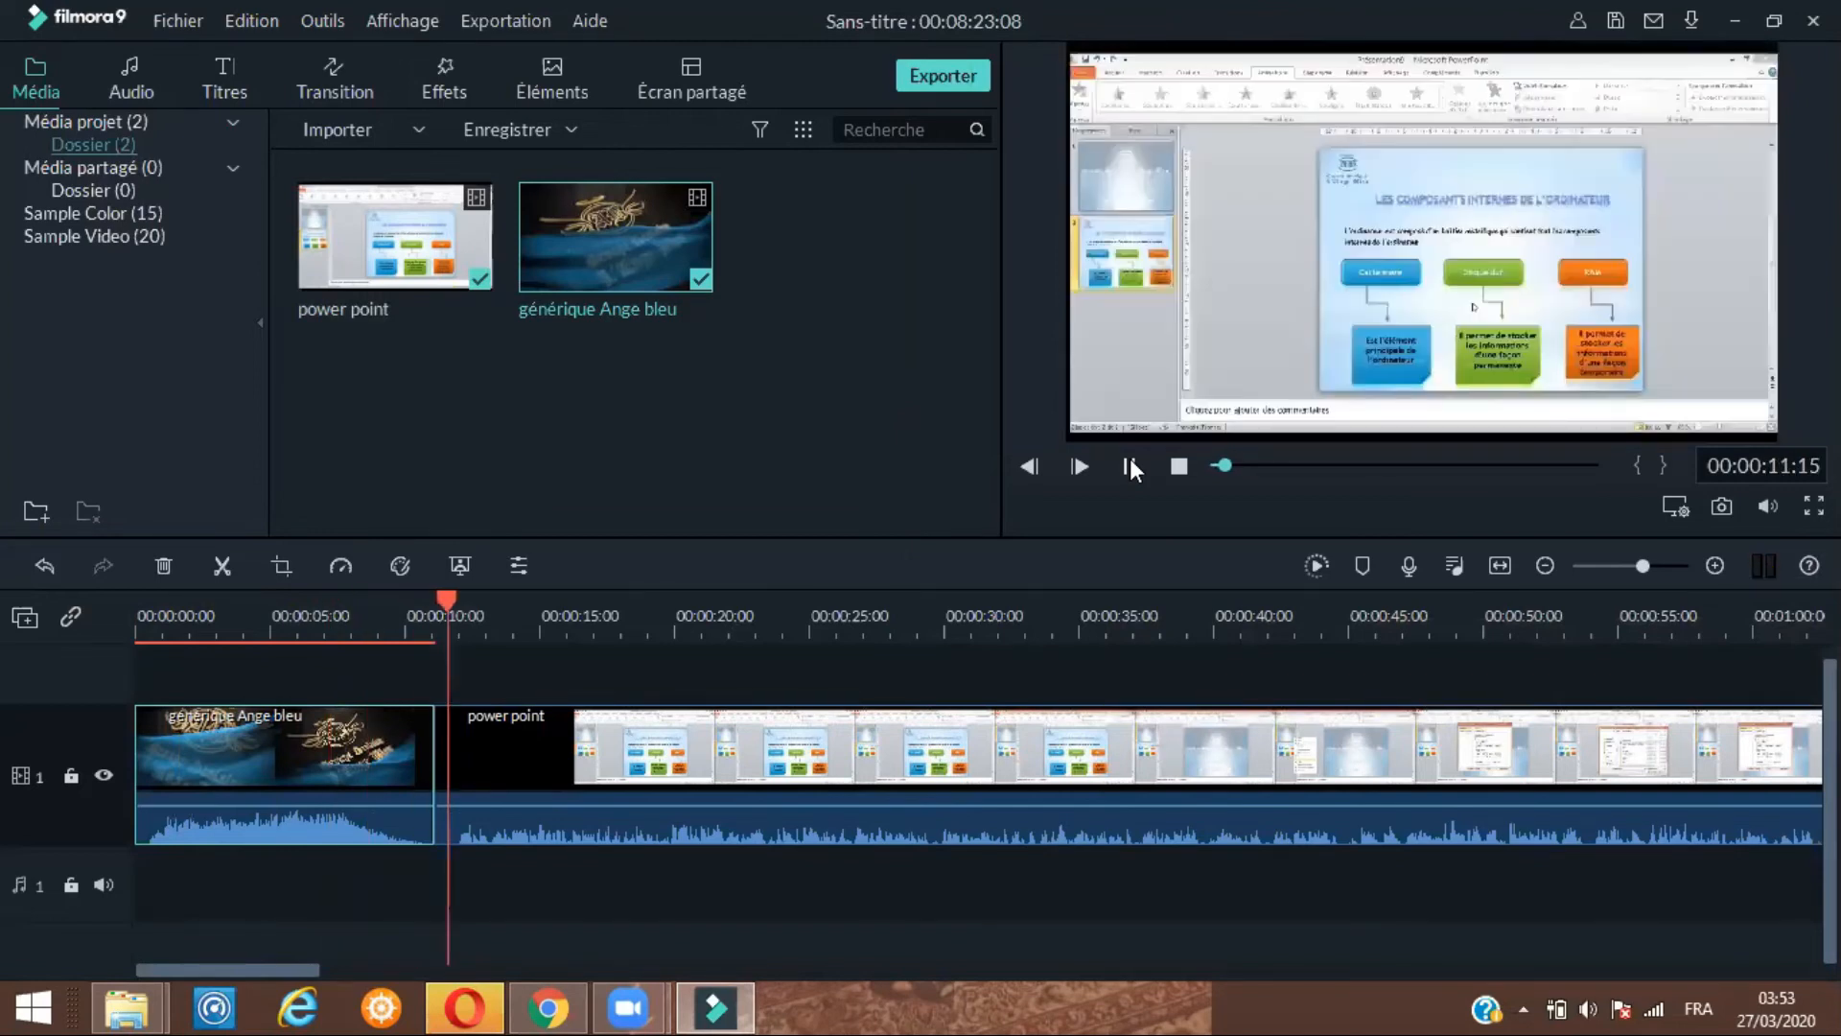
{"action": "left_click", "coordinate": [1132, 468]}
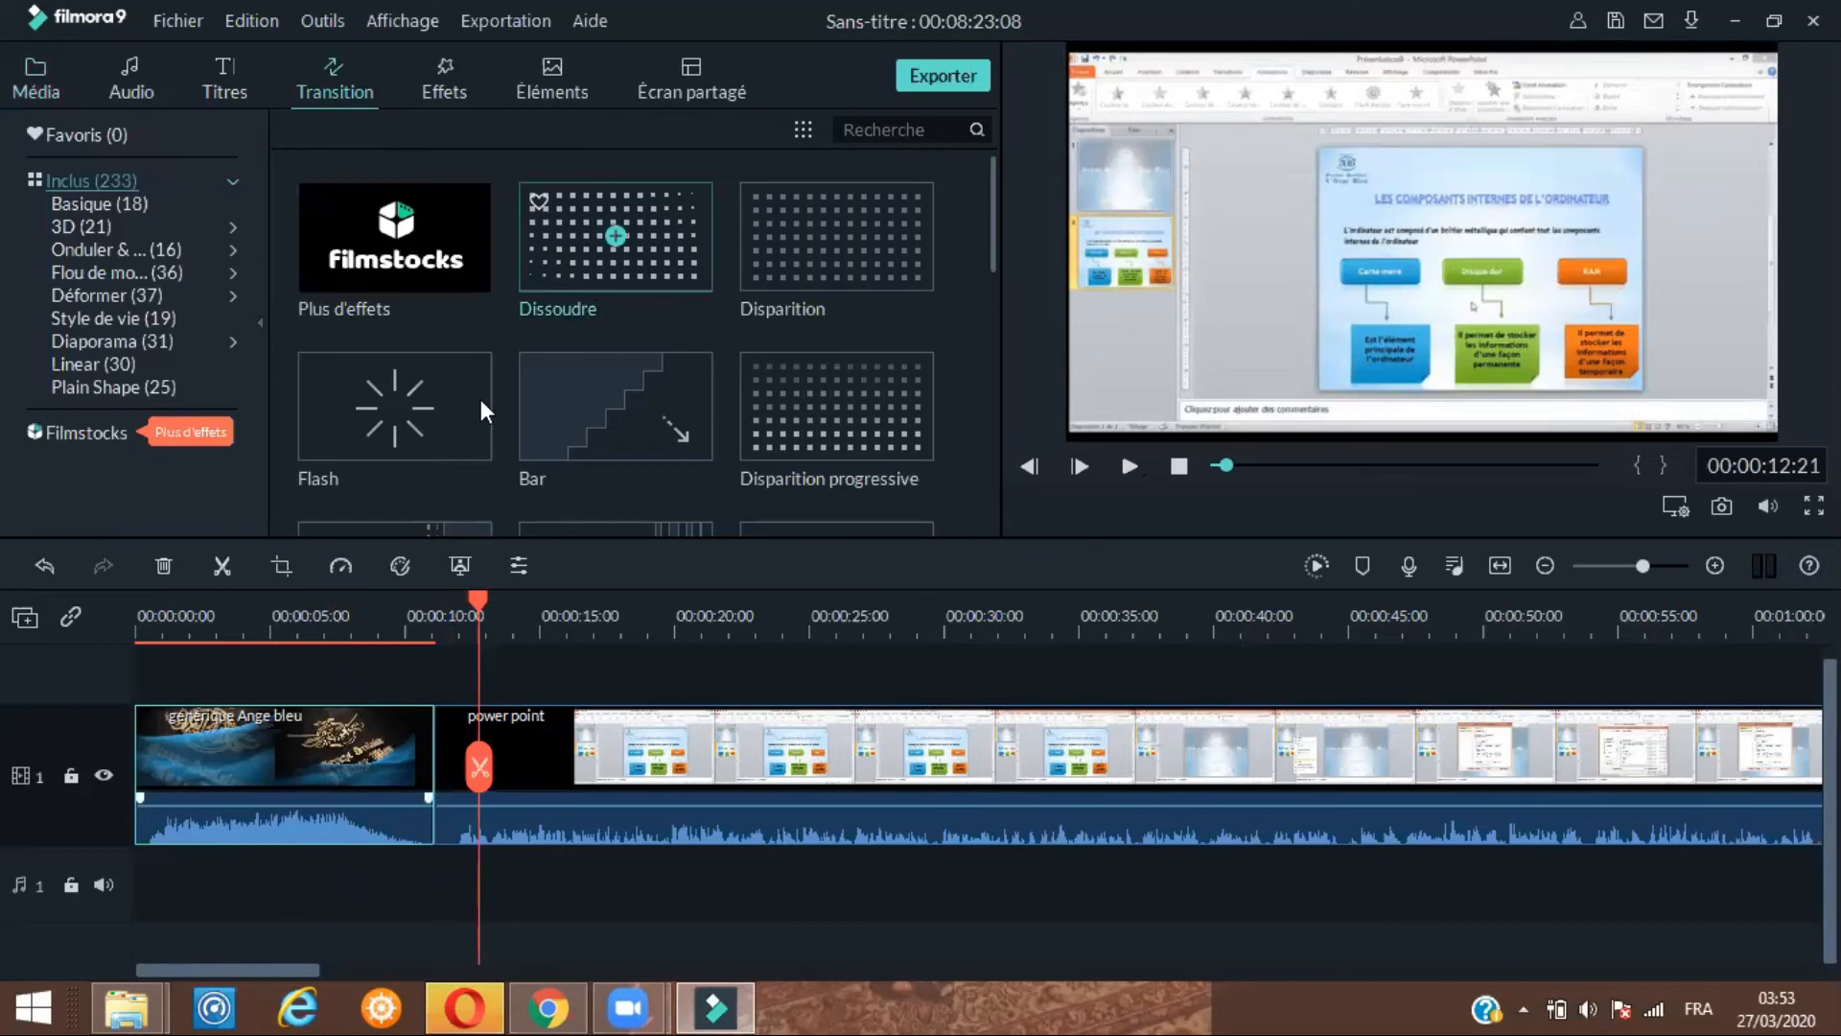
Apply the Flash transition between the générique Ange bleu and power point clips and preview it
{"action": "left_click_drag", "start_coordinate": [422, 404], "coordinate": [422, 735]}
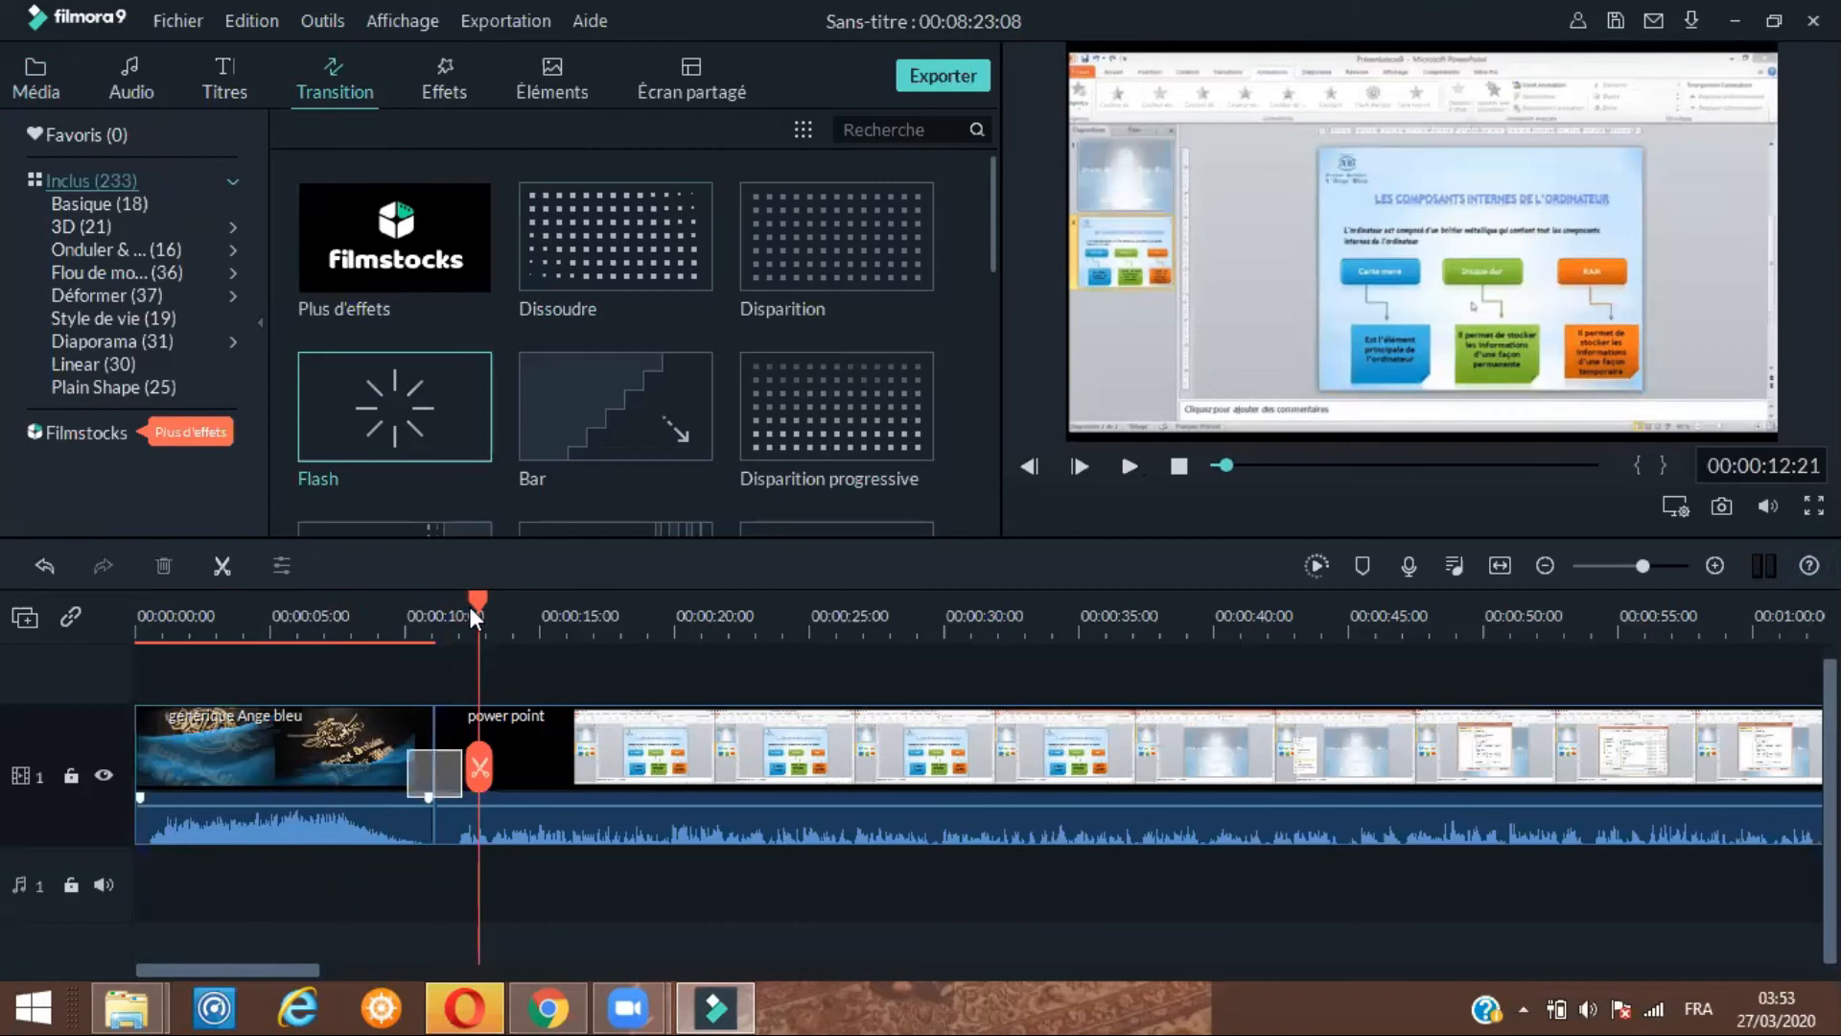
{"action": "left_click", "coordinate": [357, 634]}
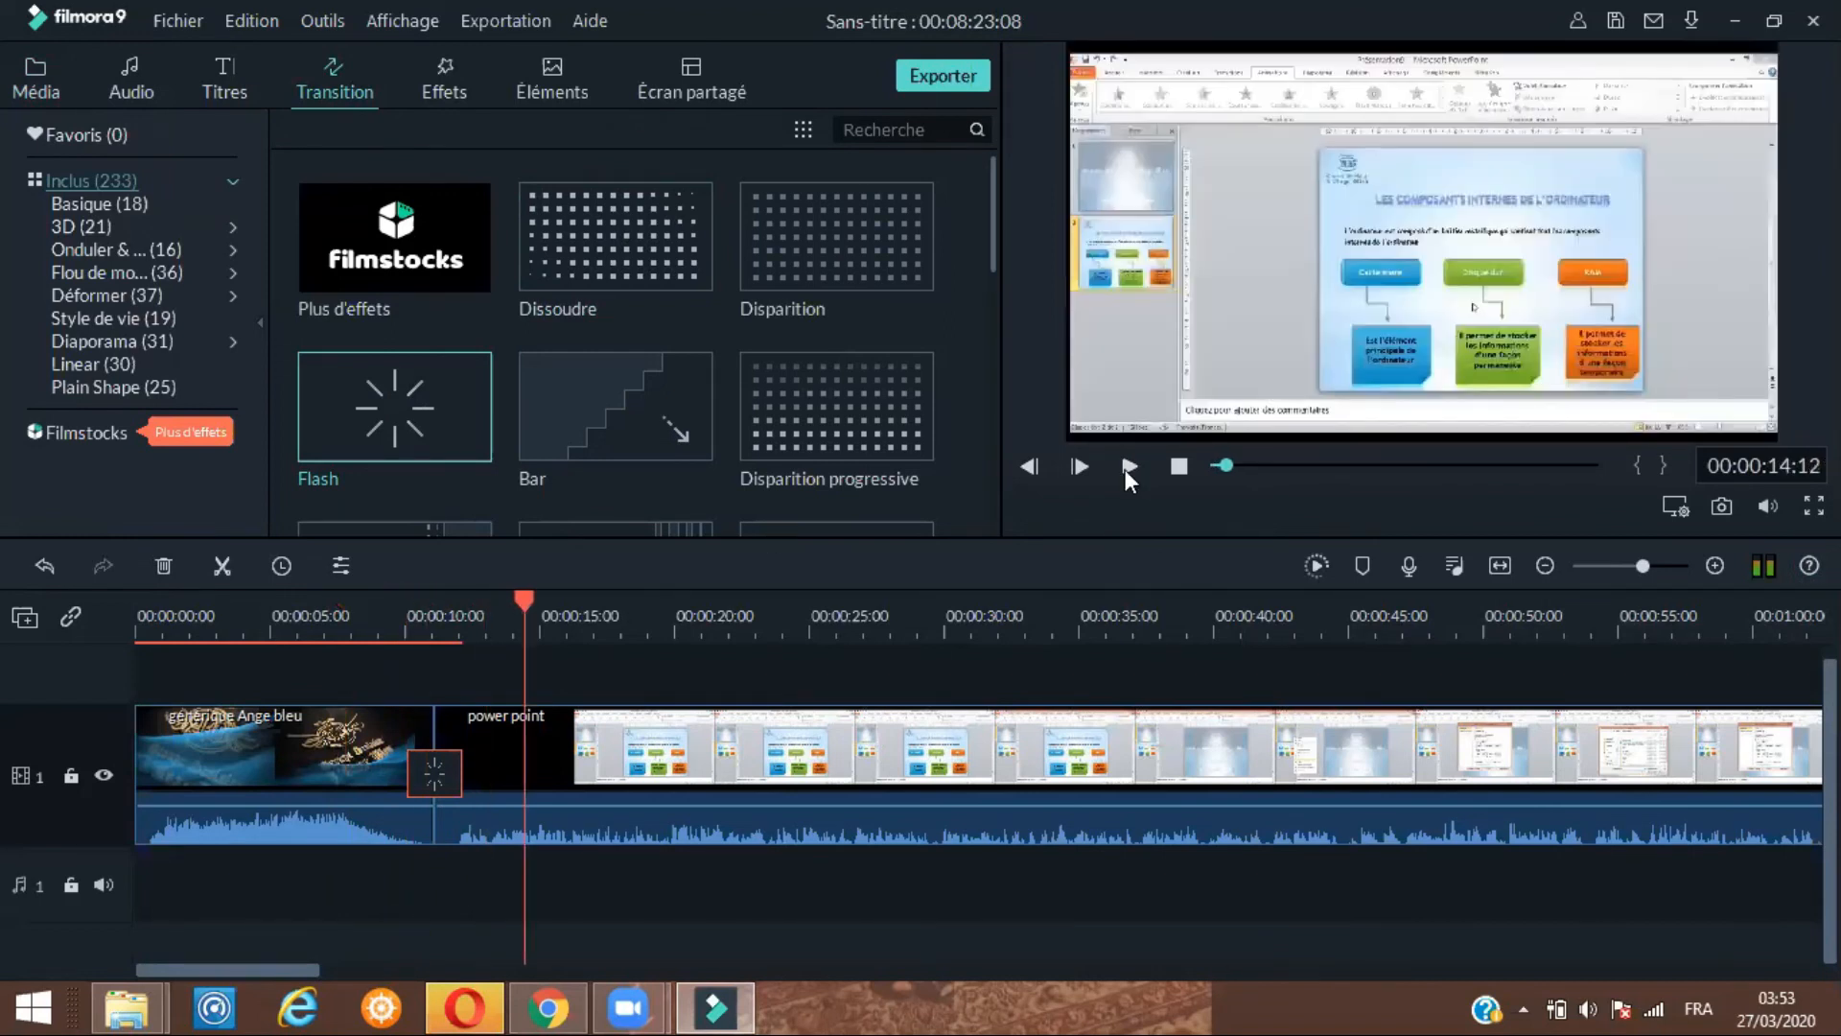
{"action": "left_click", "coordinate": [1135, 471]}
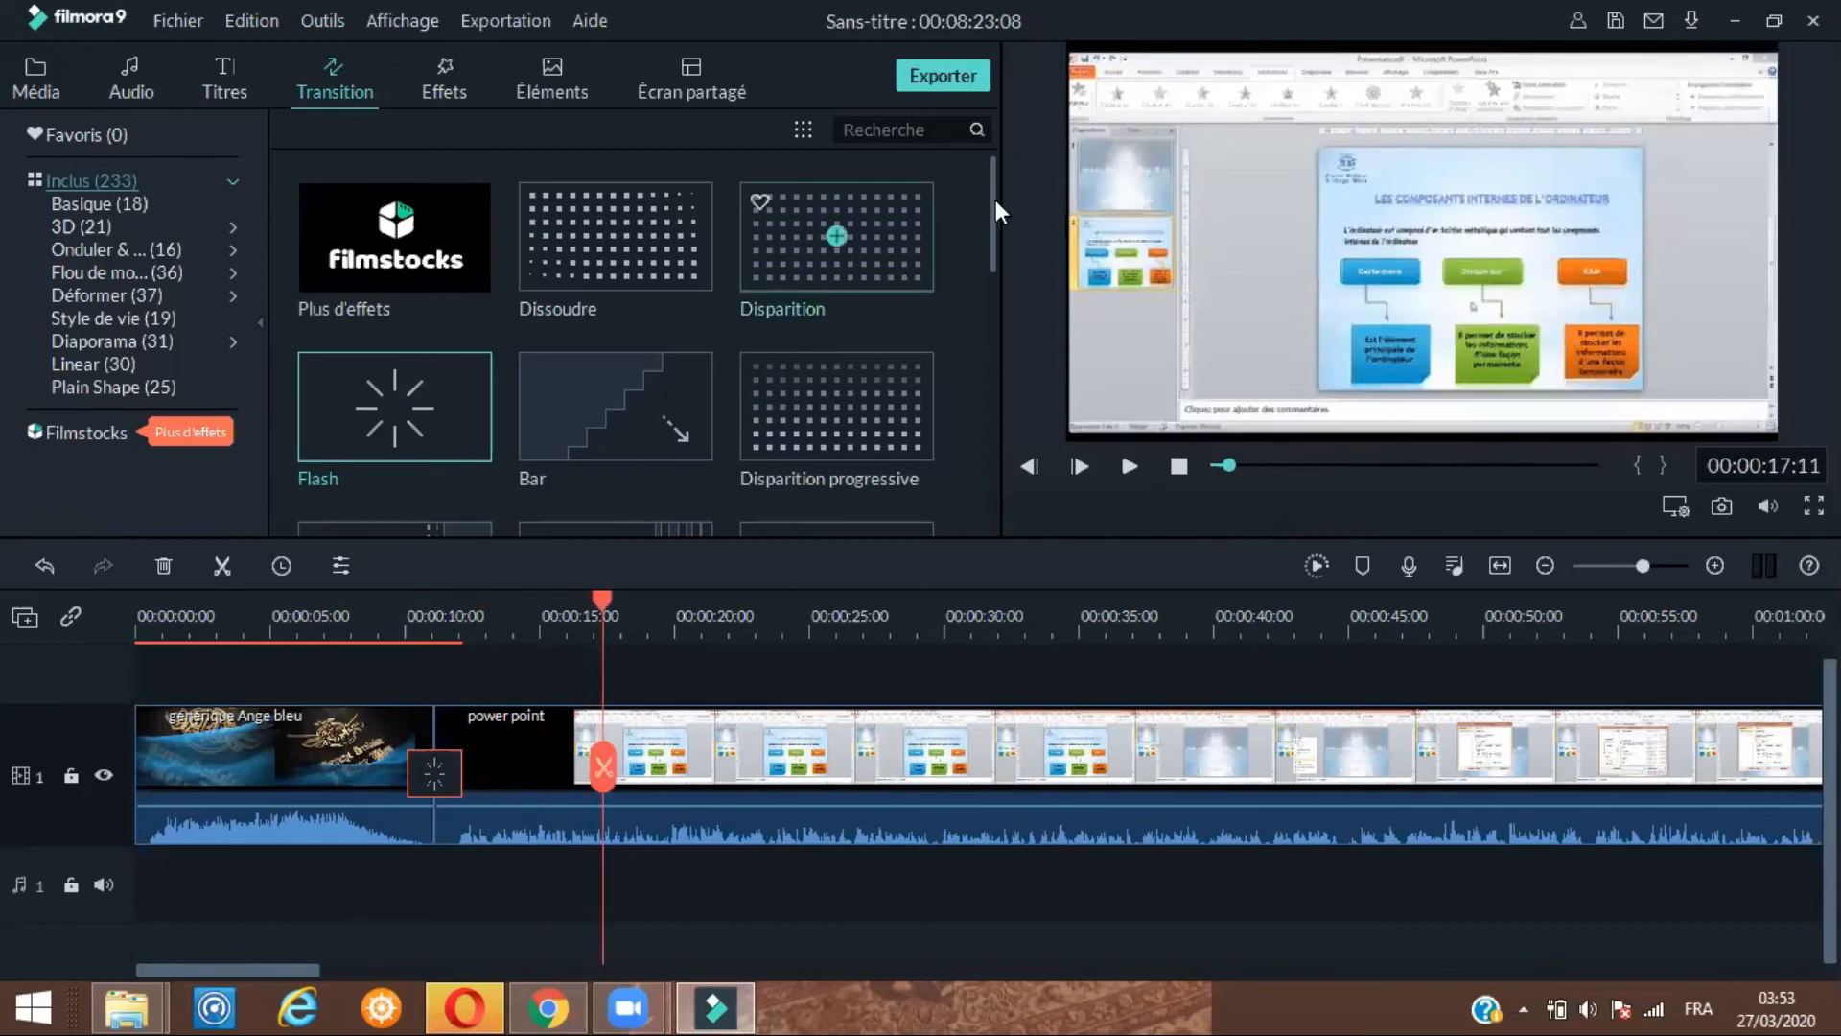
Replace the transition between the two clips with Disparition progressive
{"action": "scroll", "coordinate": [991, 252], "scroll_direction": "down", "scroll_amount": 2}
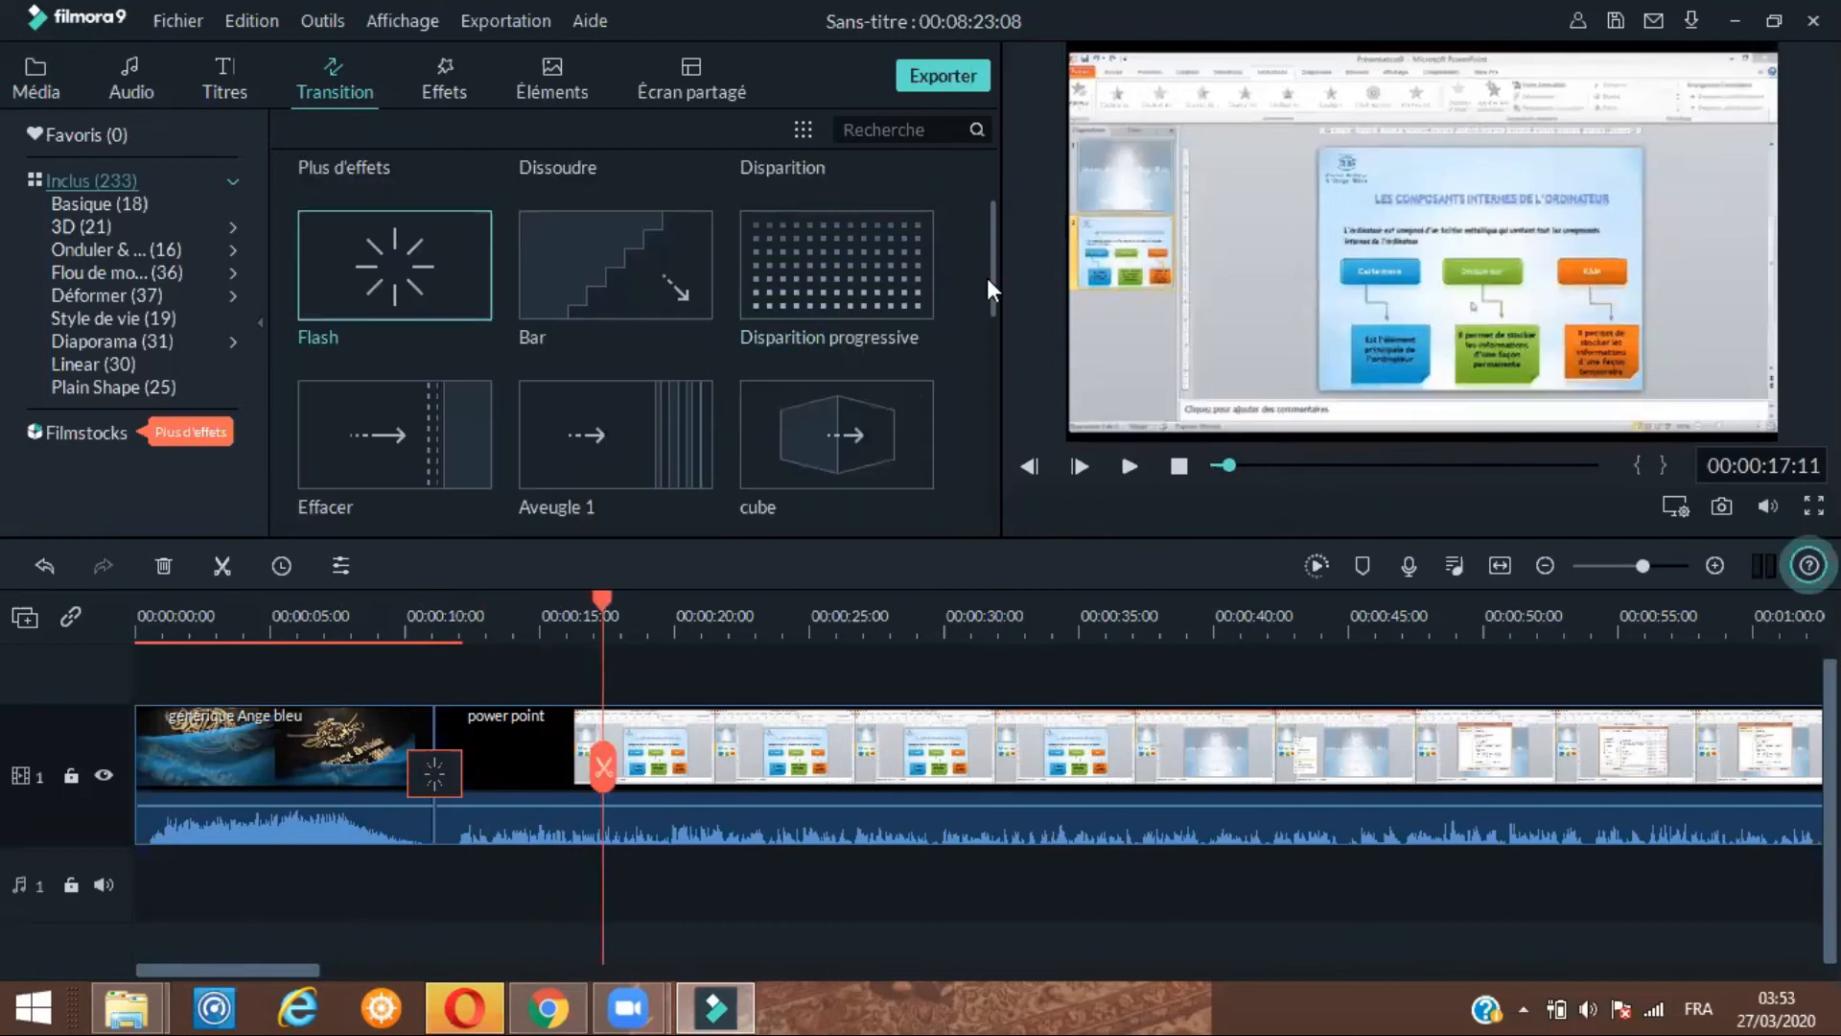
{"action": "scroll", "coordinate": [982, 263], "scroll_direction": "down", "scroll_amount": 2}
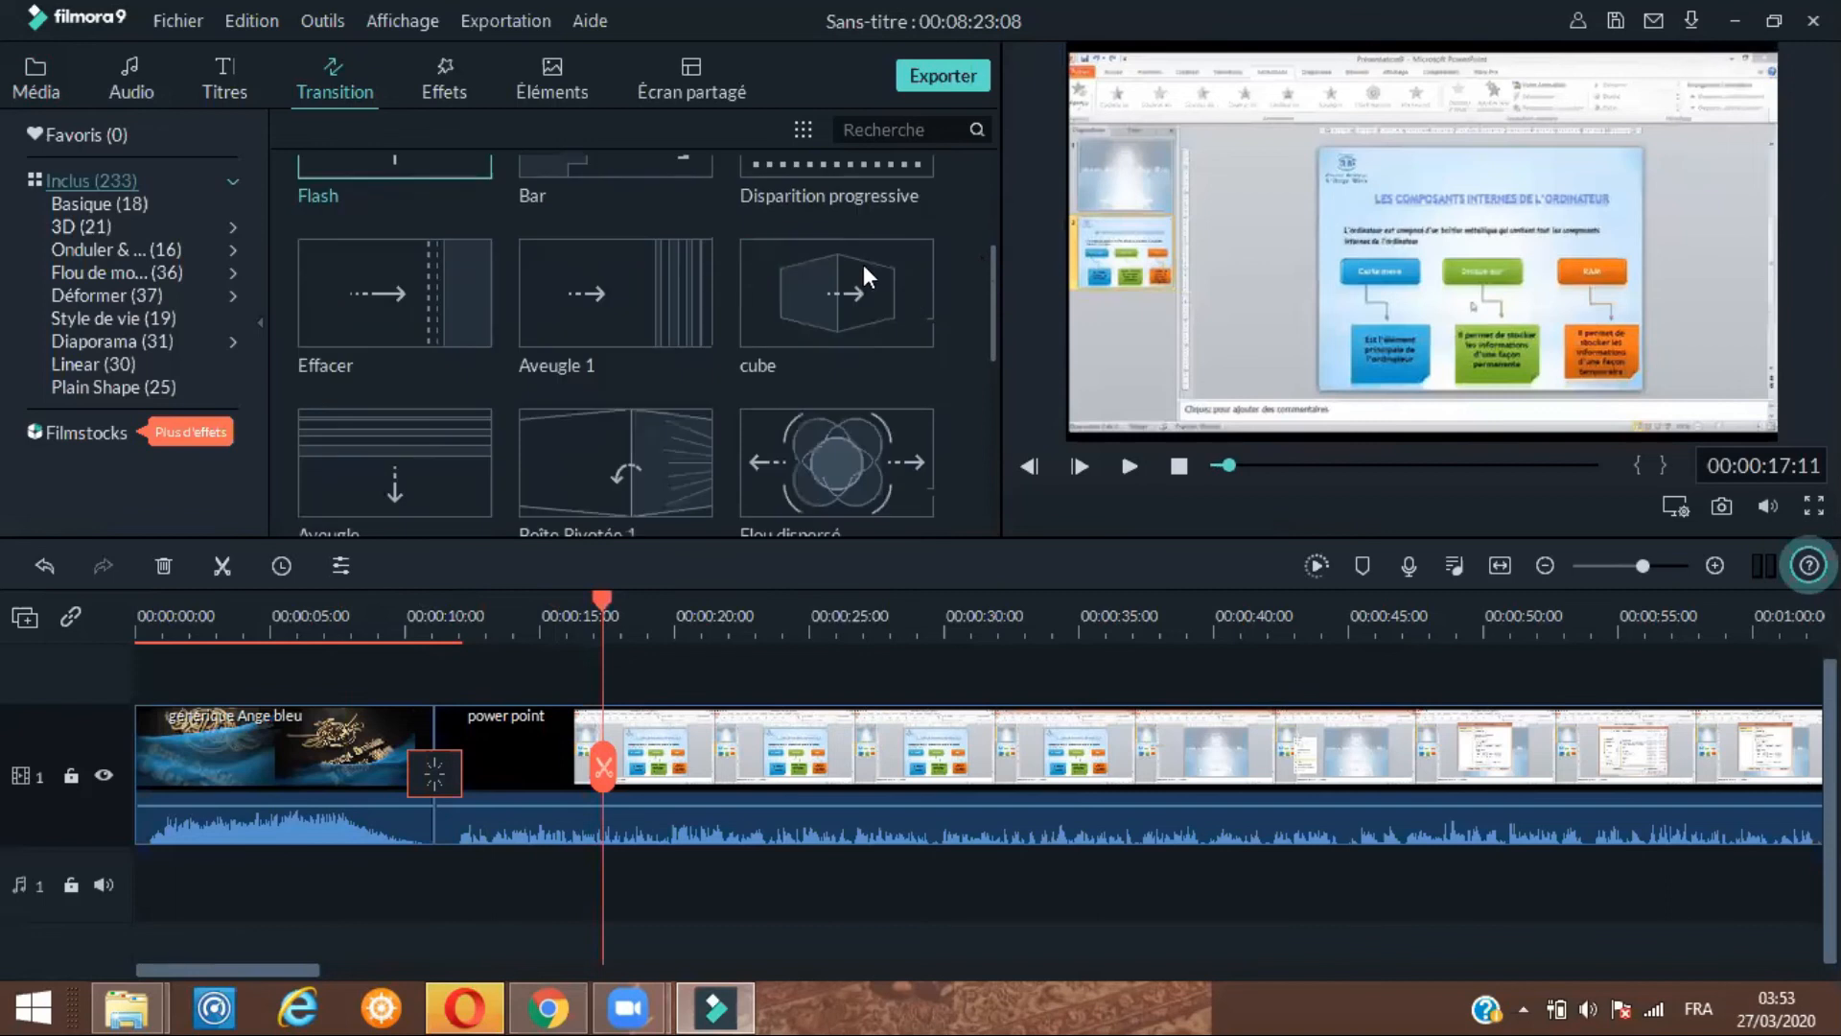
{"action": "scroll", "coordinate": [863, 269], "scroll_direction": "up", "scroll_amount": 2}
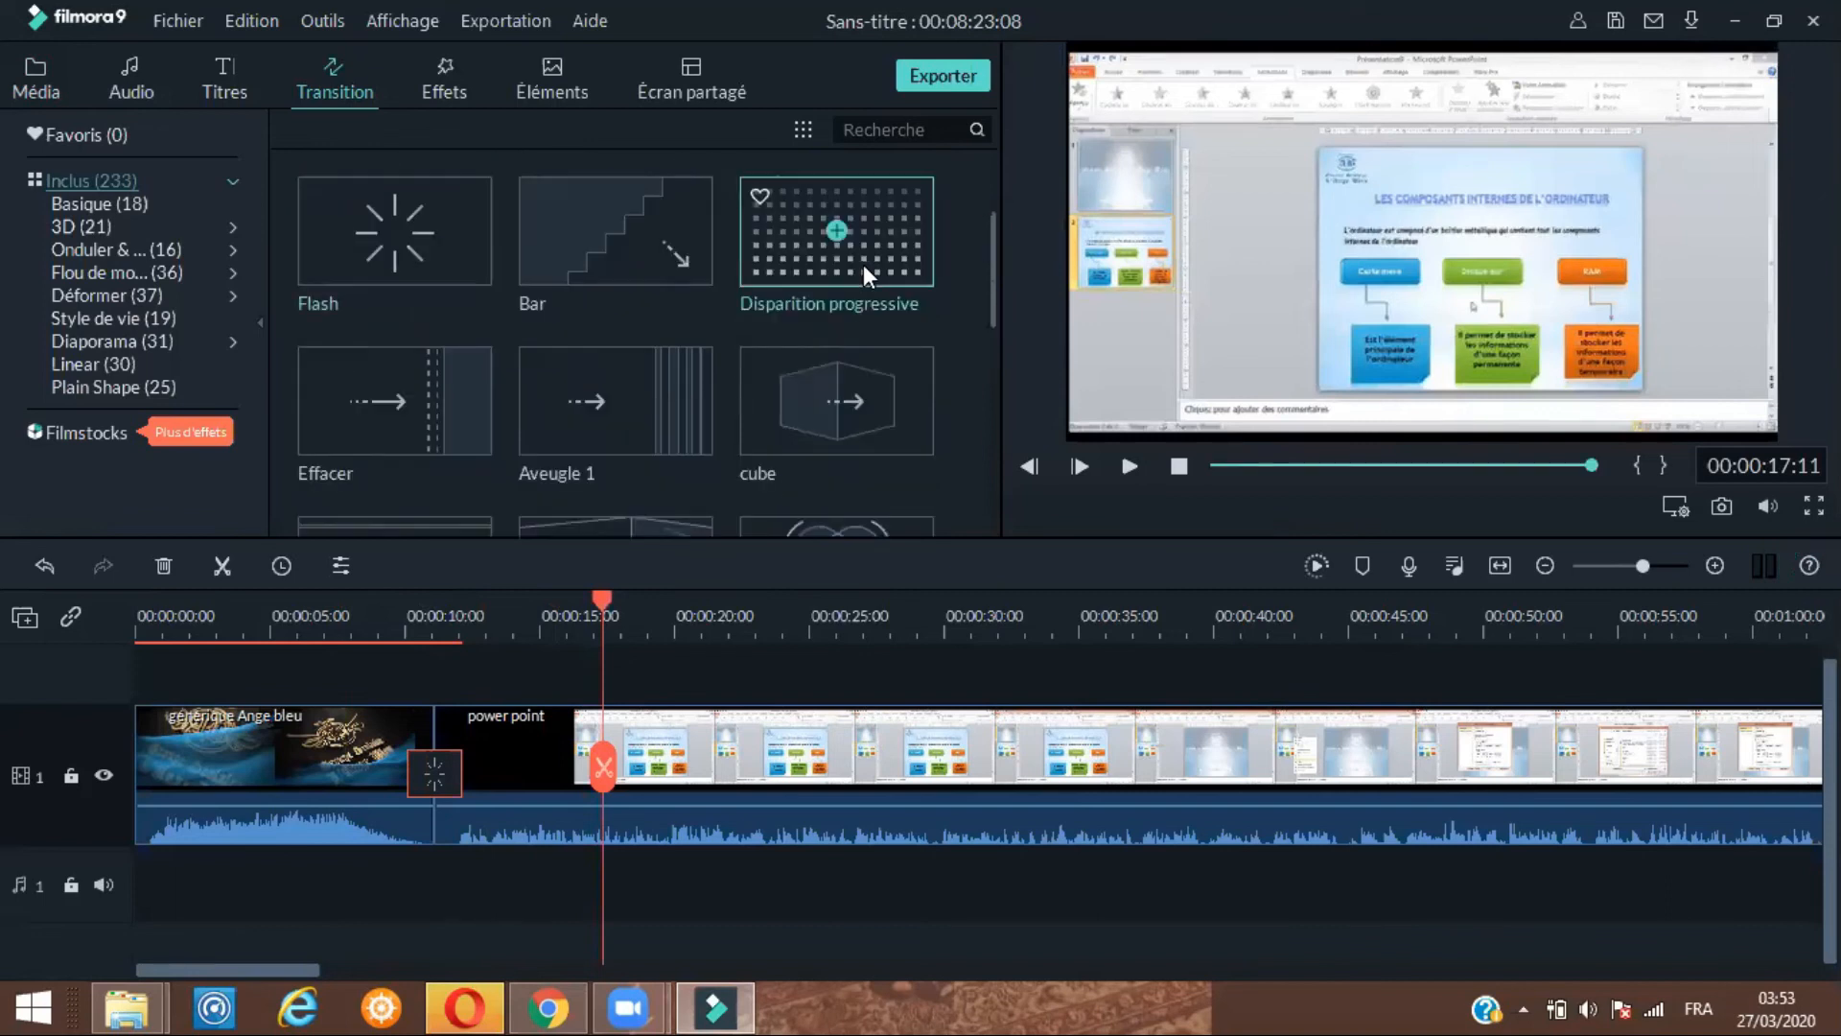
{"action": "left_click", "coordinate": [863, 269]}
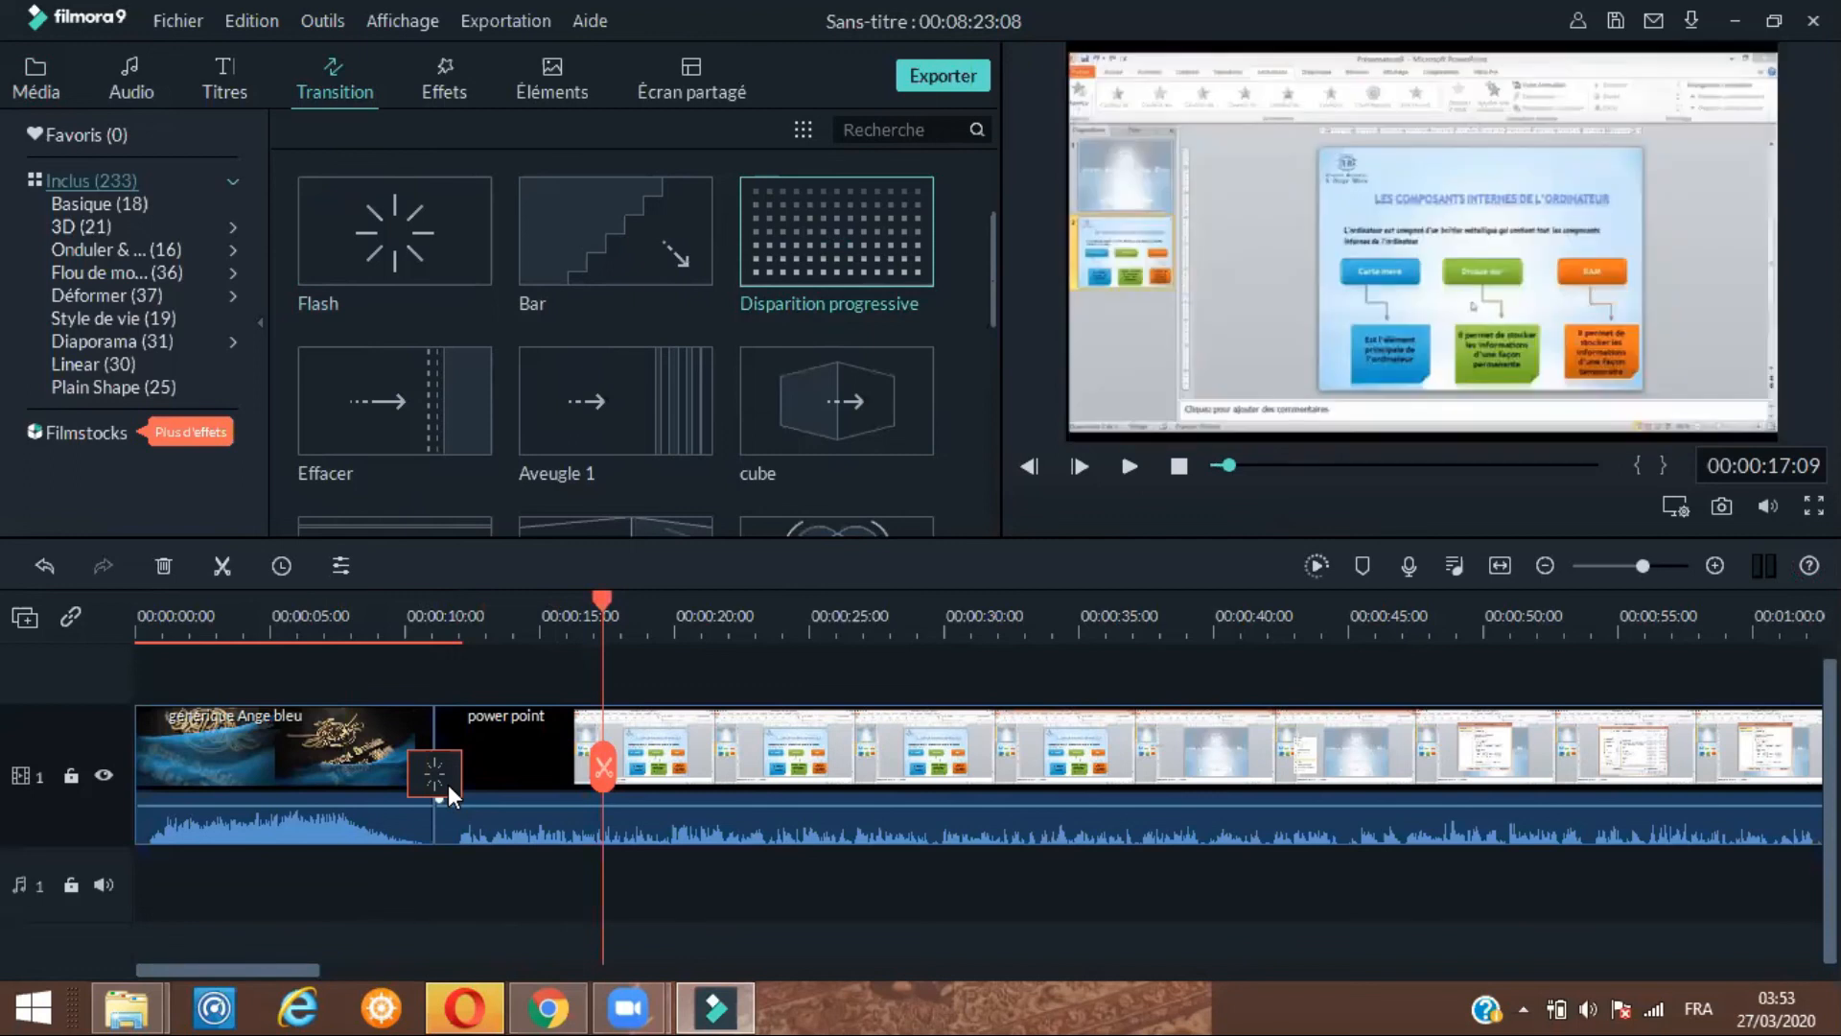
{"action": "right_click", "coordinate": [447, 784]}
{"action": "left_click", "coordinate": [498, 851]}
{"action": "left_click_drag", "start_coordinate": [810, 215], "coordinate": [426, 717]}
Preview the timeline playback across the transition
{"action": "left_click", "coordinate": [311, 633]}
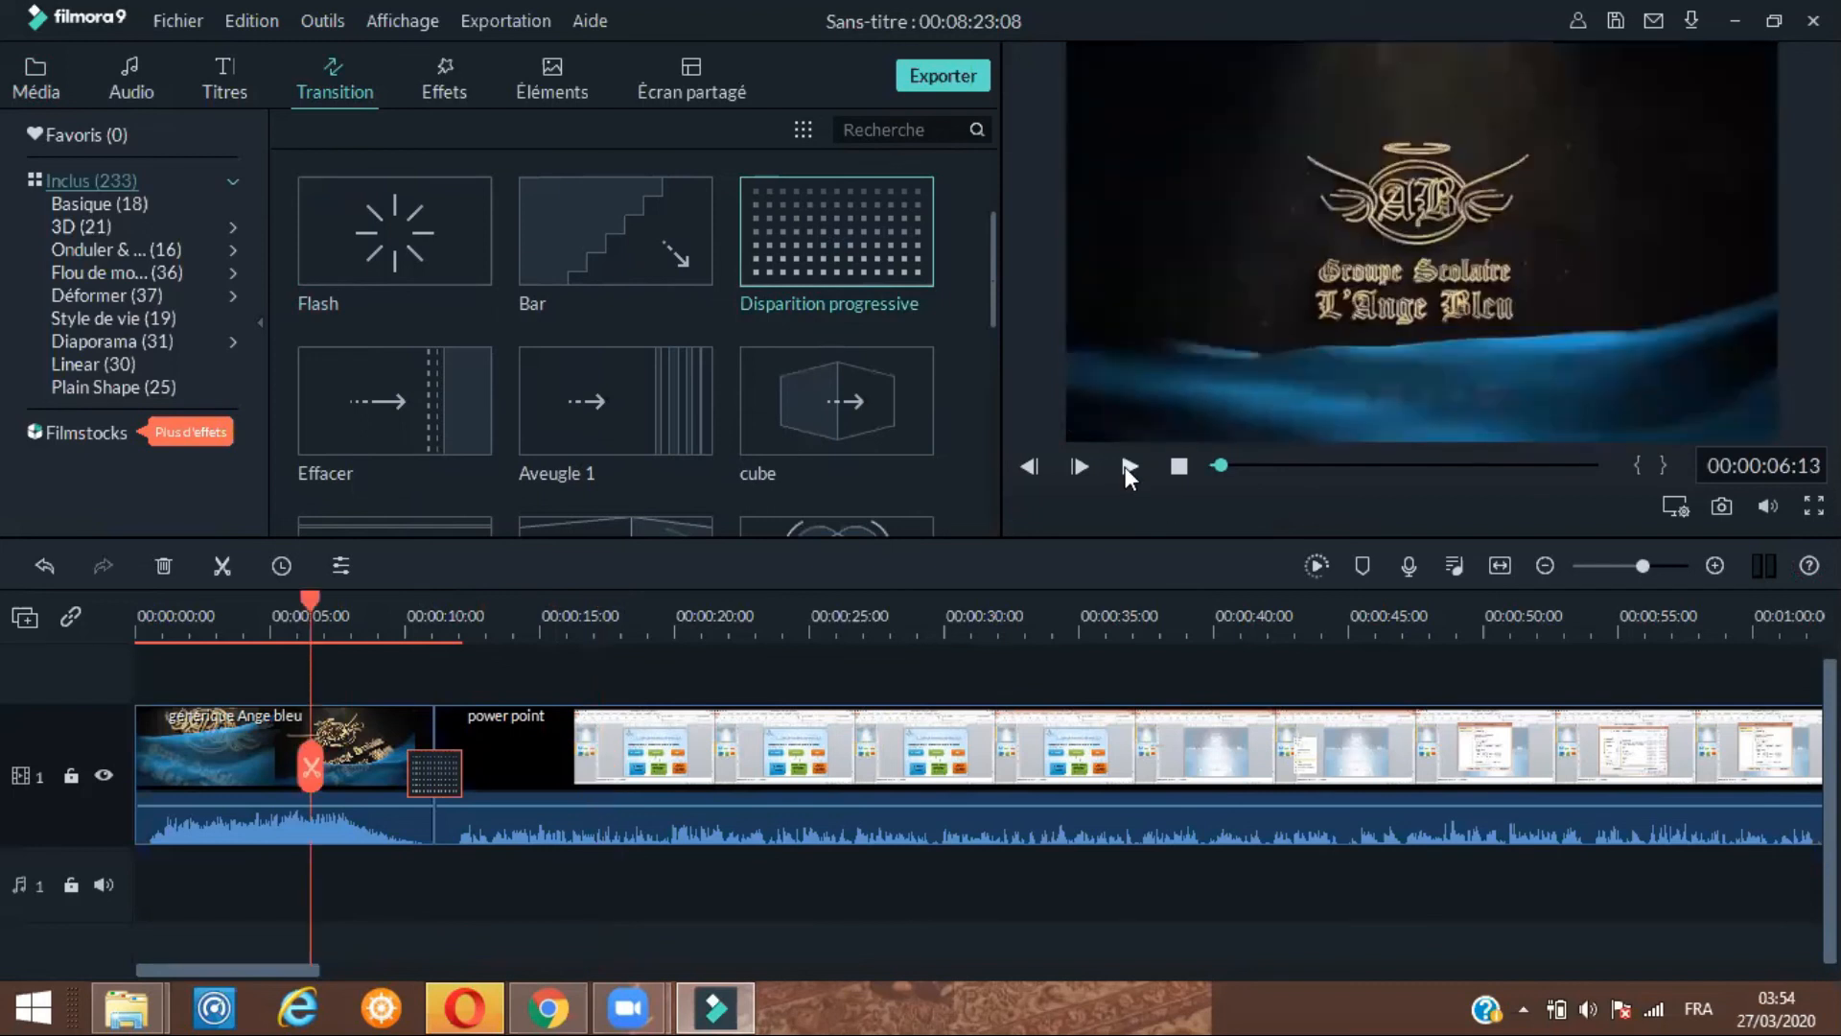
{"action": "left_click", "coordinate": [1128, 470]}
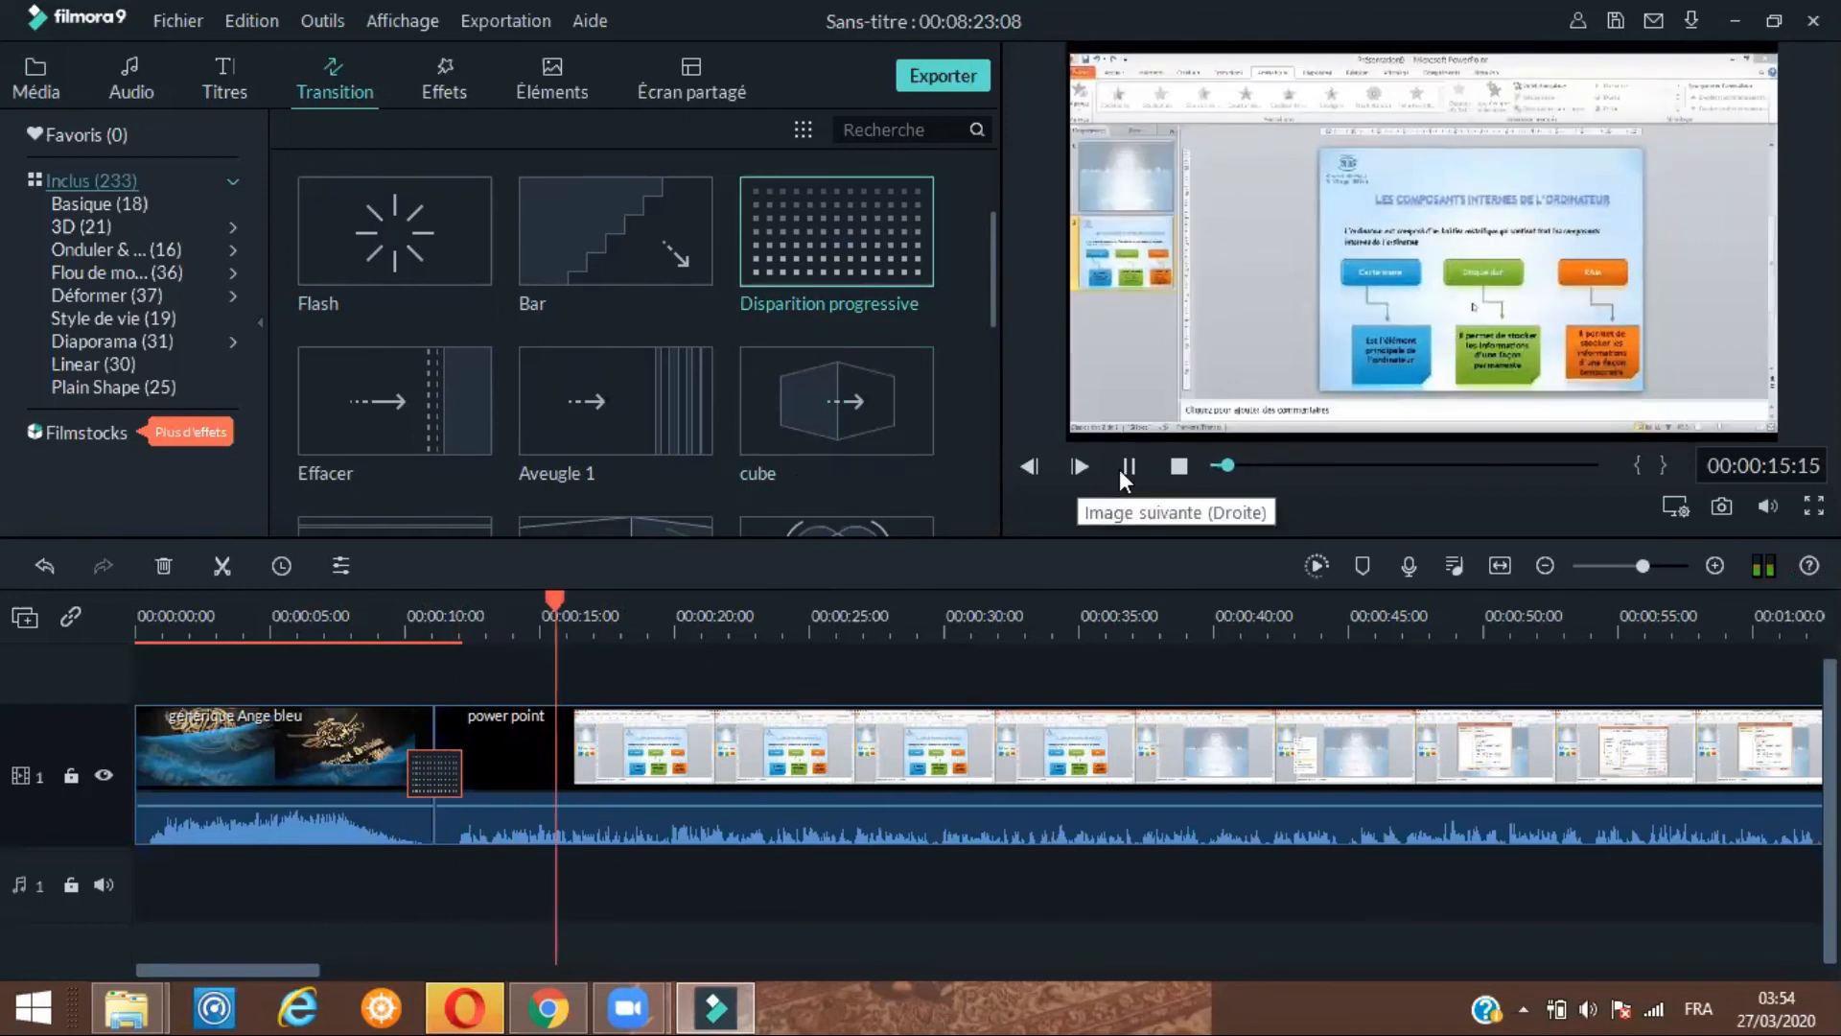
{"action": "key", "text": "space"}
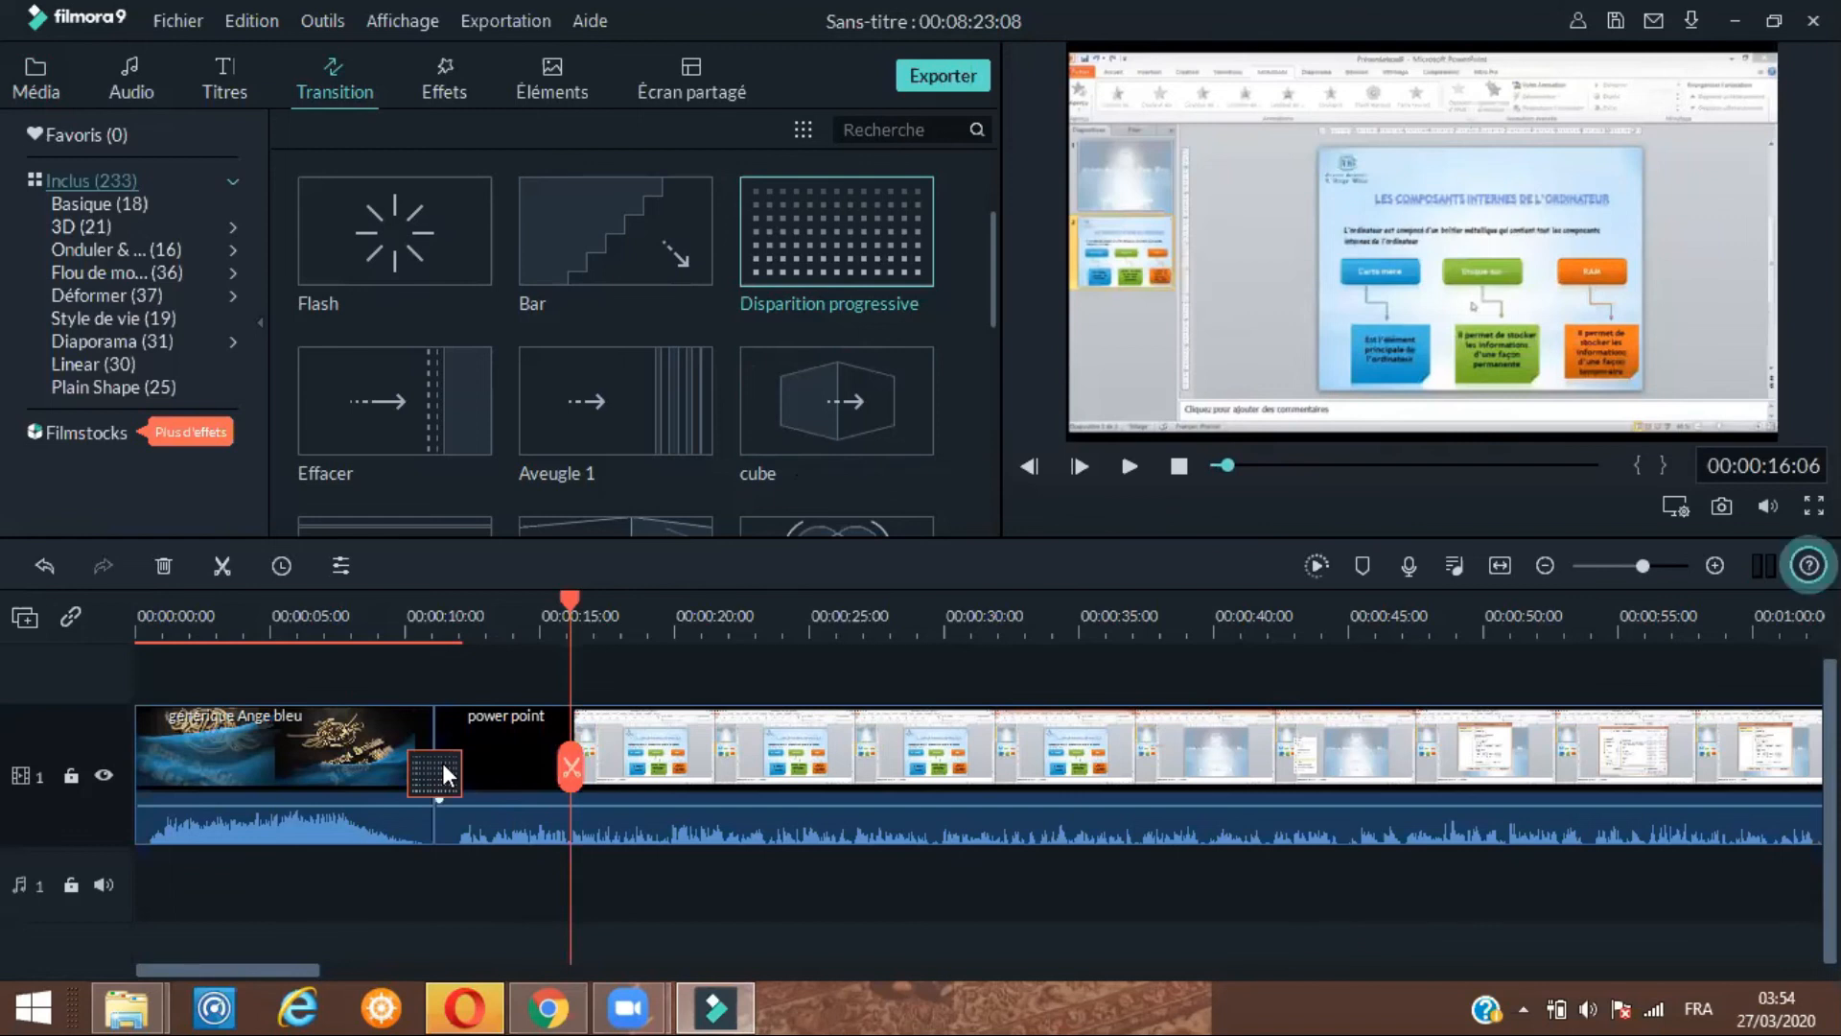
Replace the transition between the two clips with cube and preview the video from the start
{"action": "right_click", "coordinate": [444, 773]}
{"action": "left_click", "coordinate": [497, 827]}
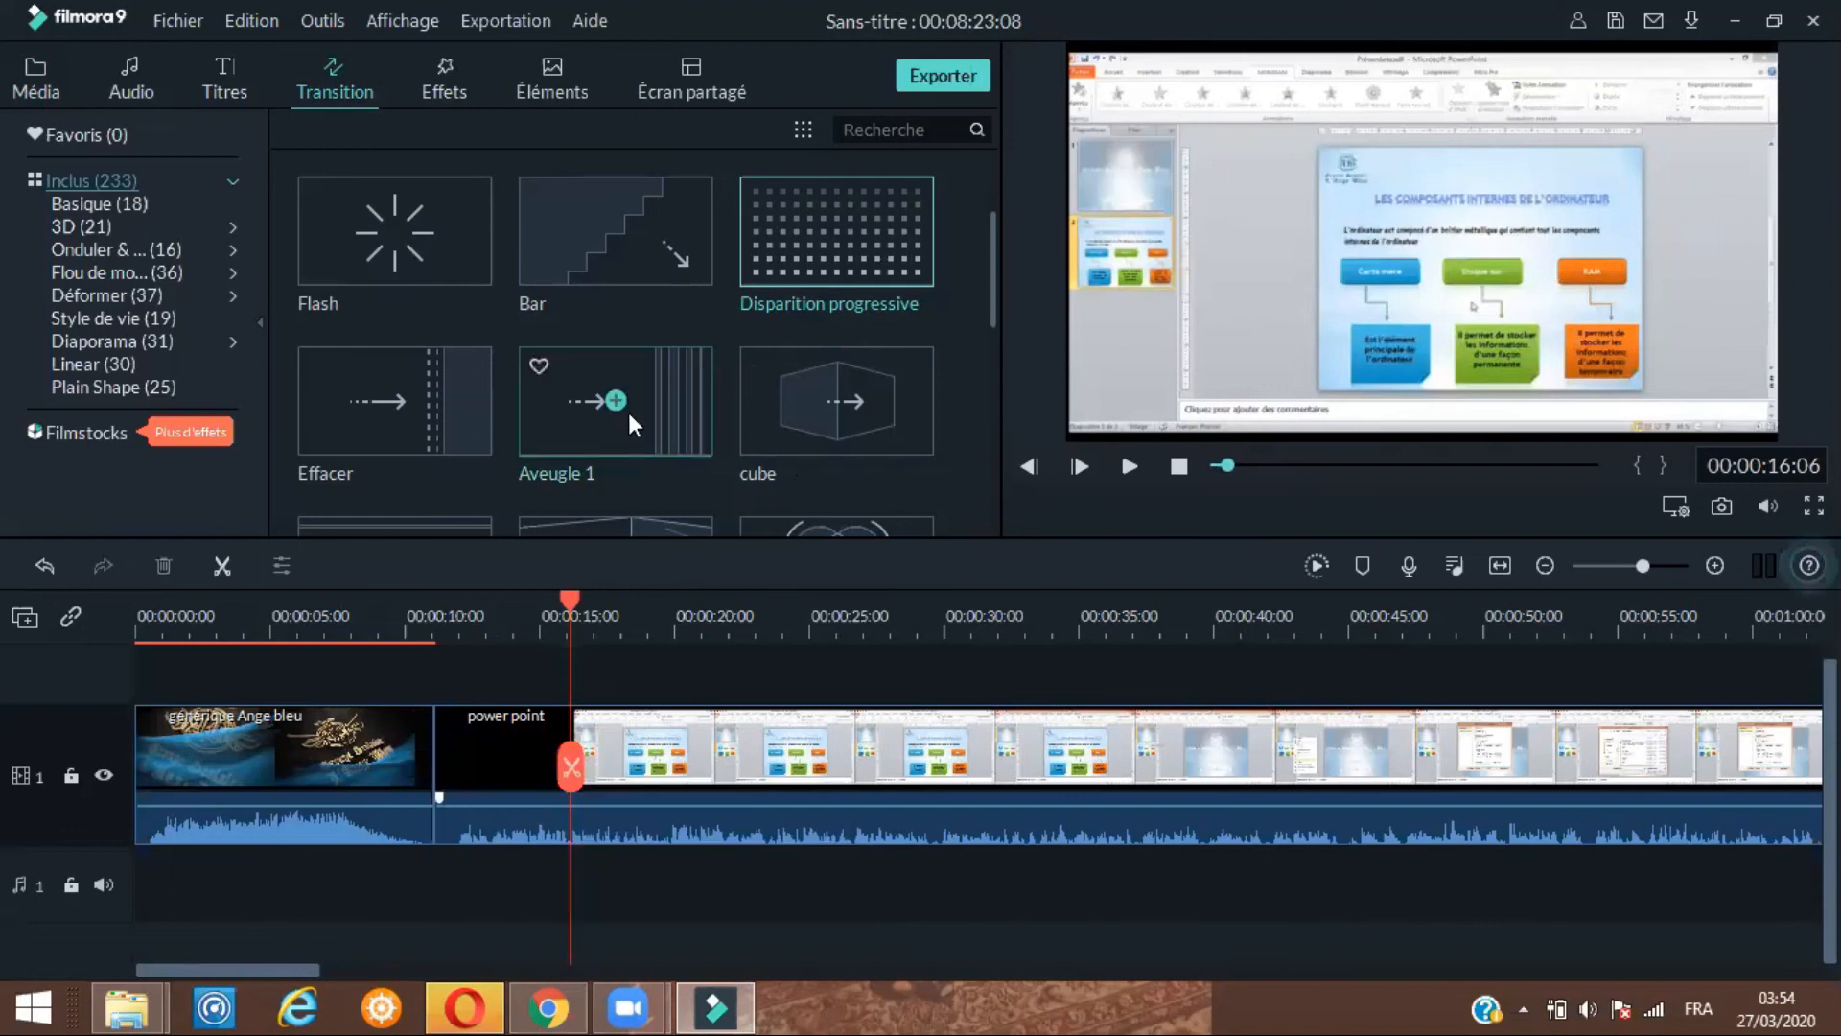
{"action": "left_click_drag", "start_coordinate": [825, 418], "coordinate": [429, 728]}
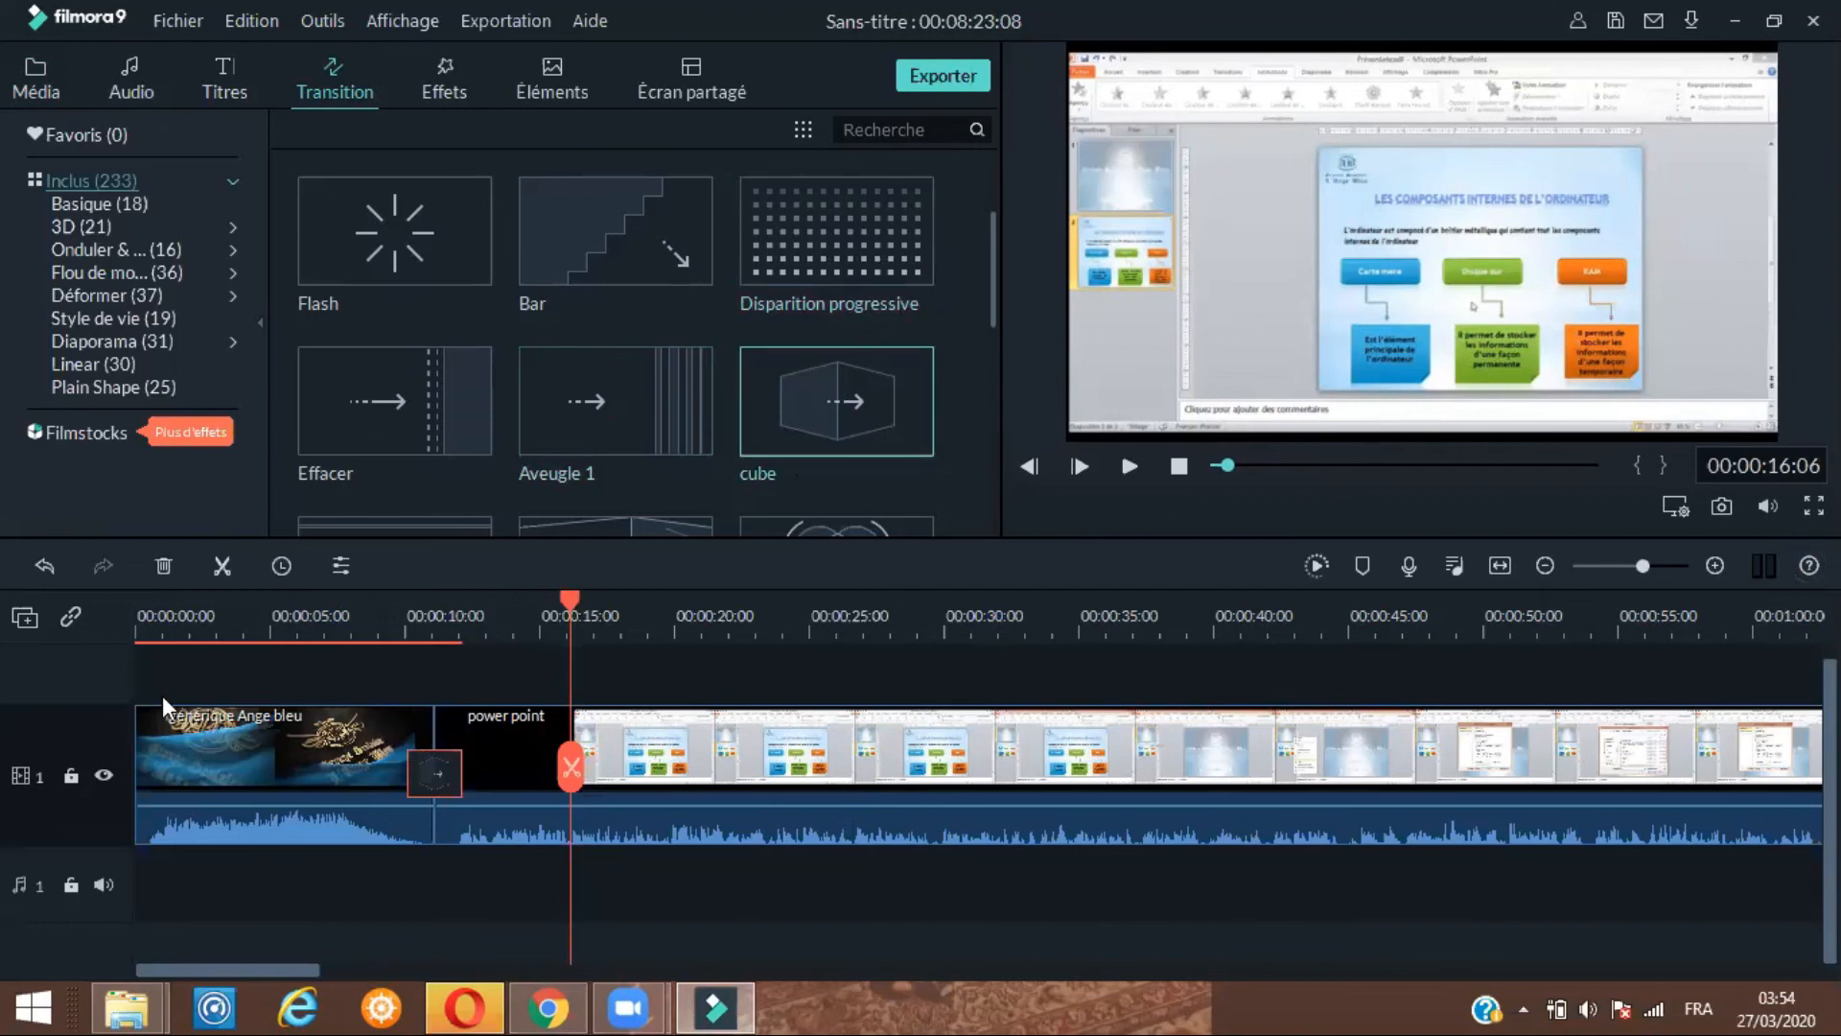
{"action": "left_click", "coordinate": [1218, 458]}
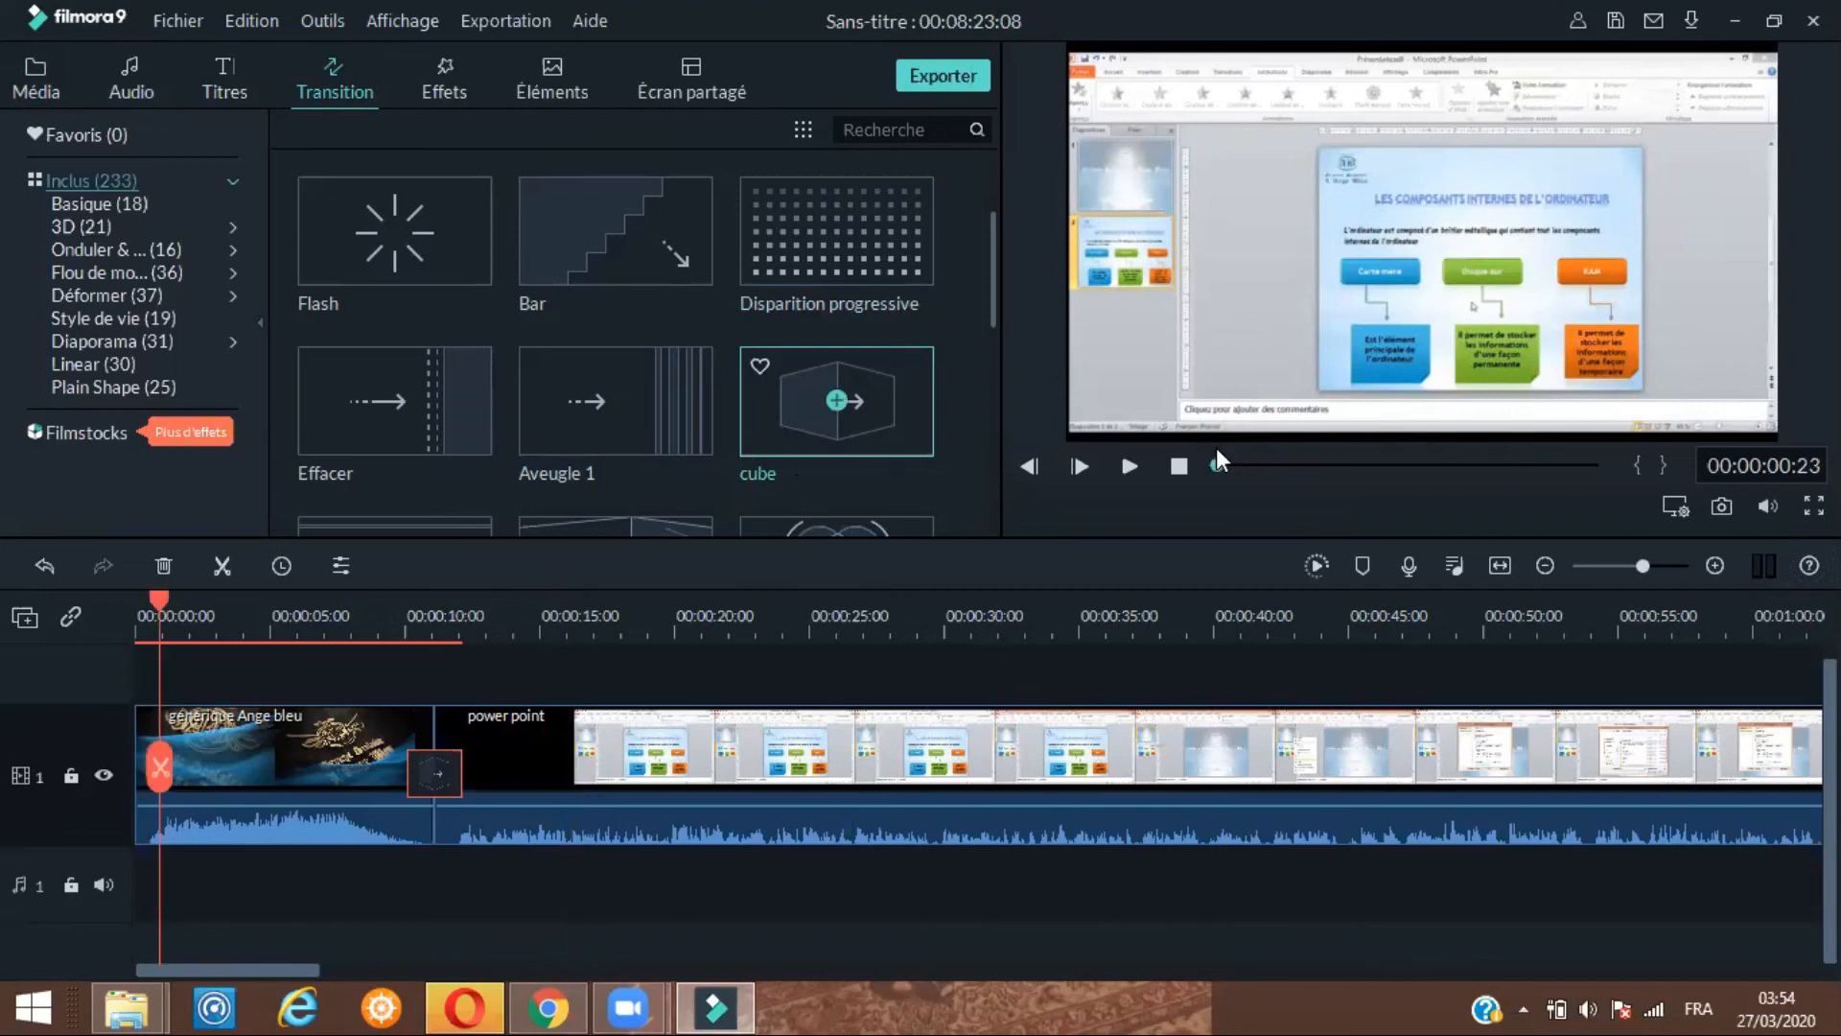
{"action": "left_click", "coordinate": [1131, 468]}
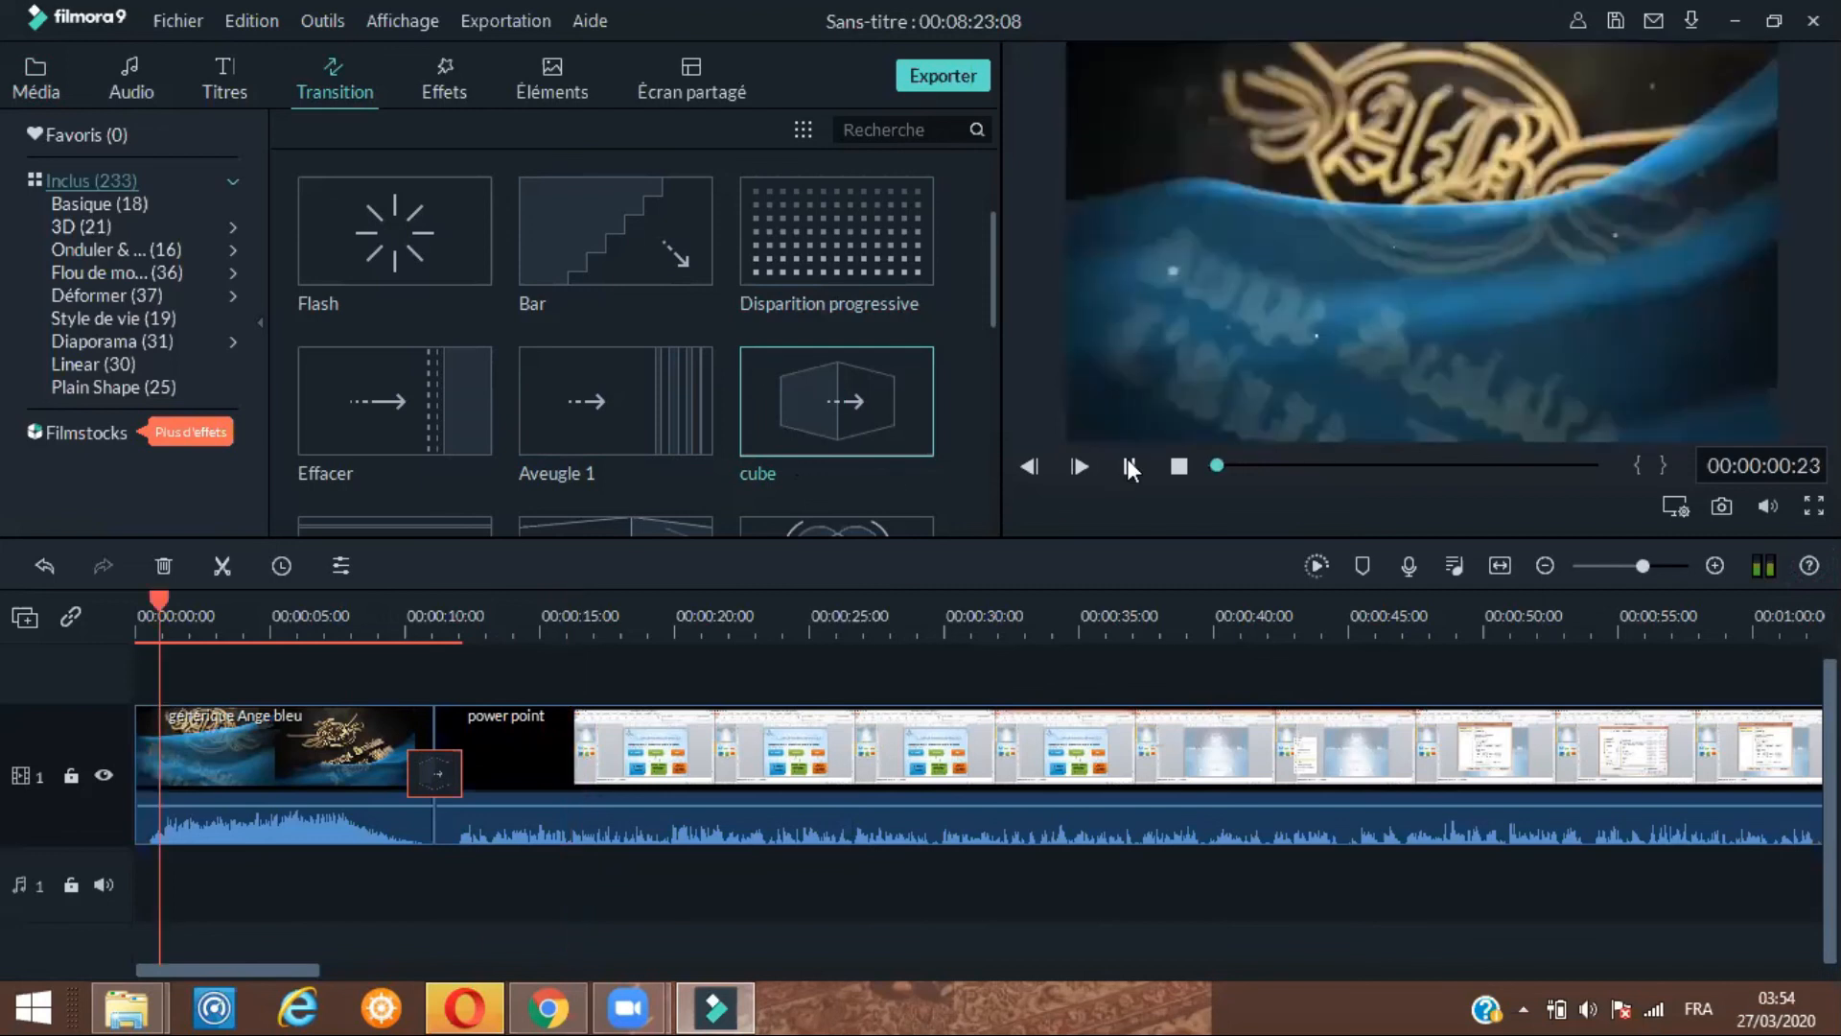